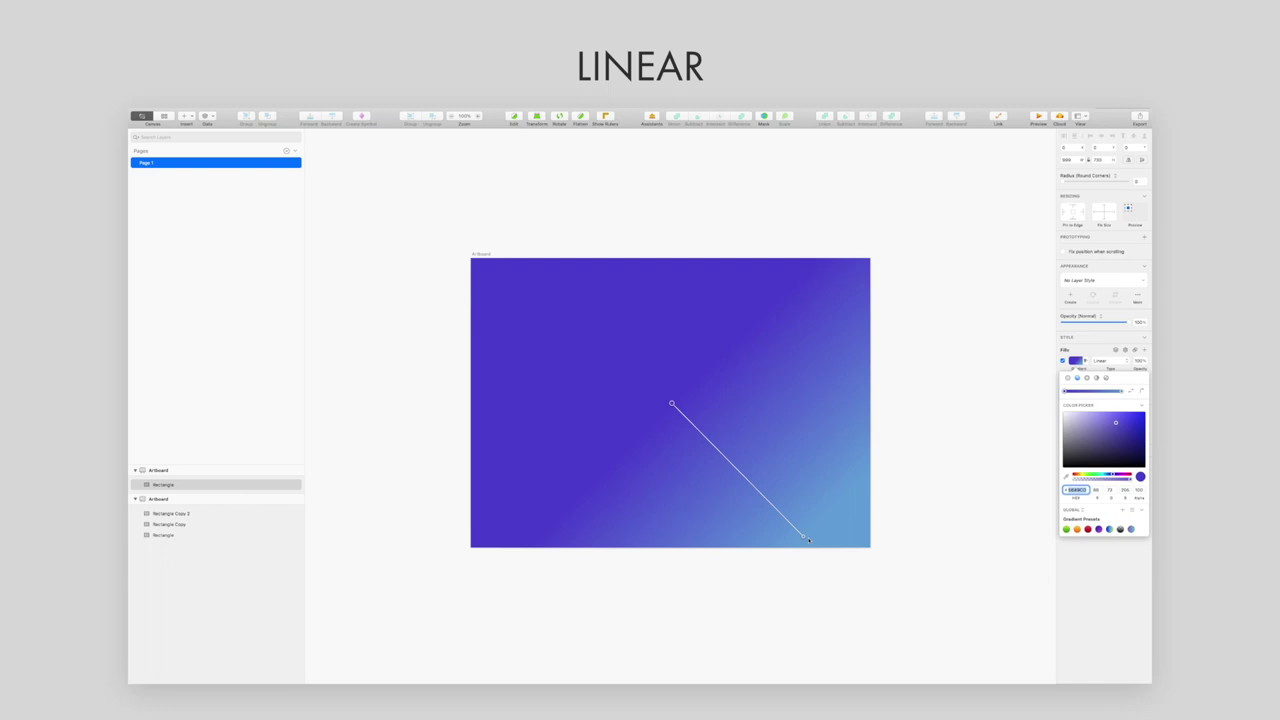
# Shift the radial gradient's stop colours toward purple, then light blue
pyautogui.click(806, 538)
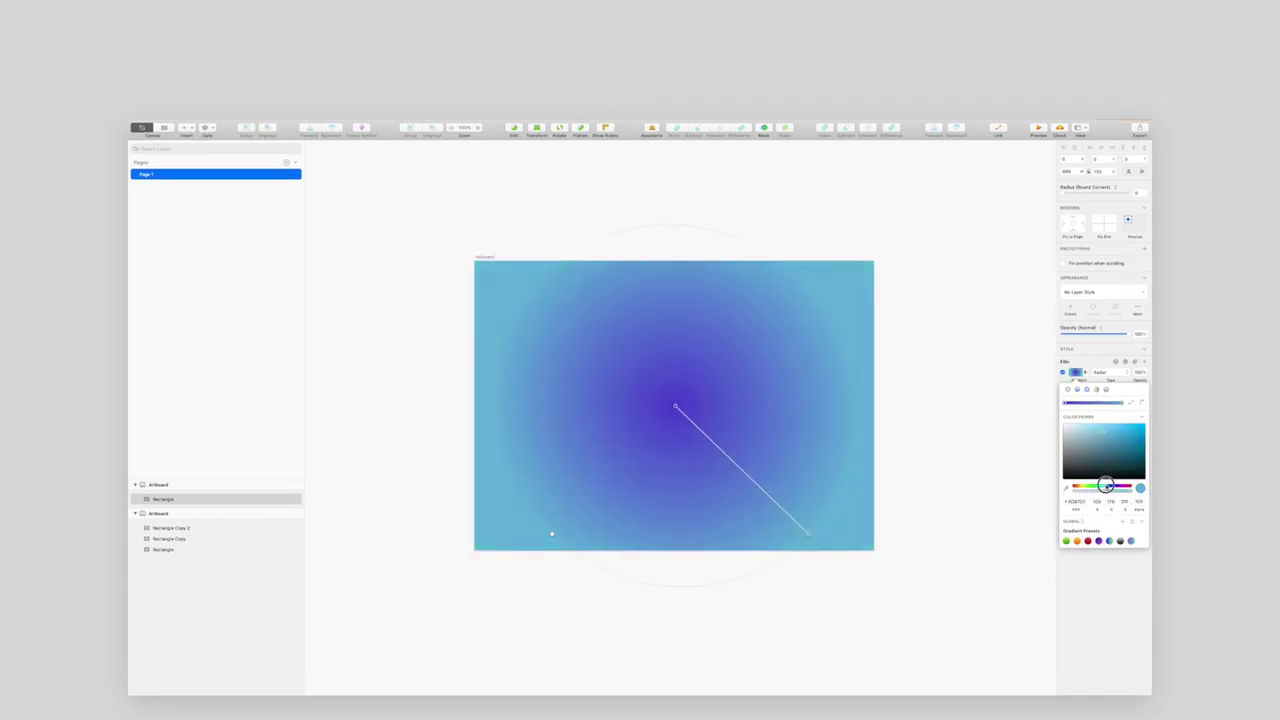
pyautogui.moveTo(1102, 486)
pyautogui.mouseDown()
pyautogui.moveTo(1116, 486)
pyautogui.moveTo(1072, 485)
pyautogui.moveTo(1103, 485)
pyautogui.mouseUp()
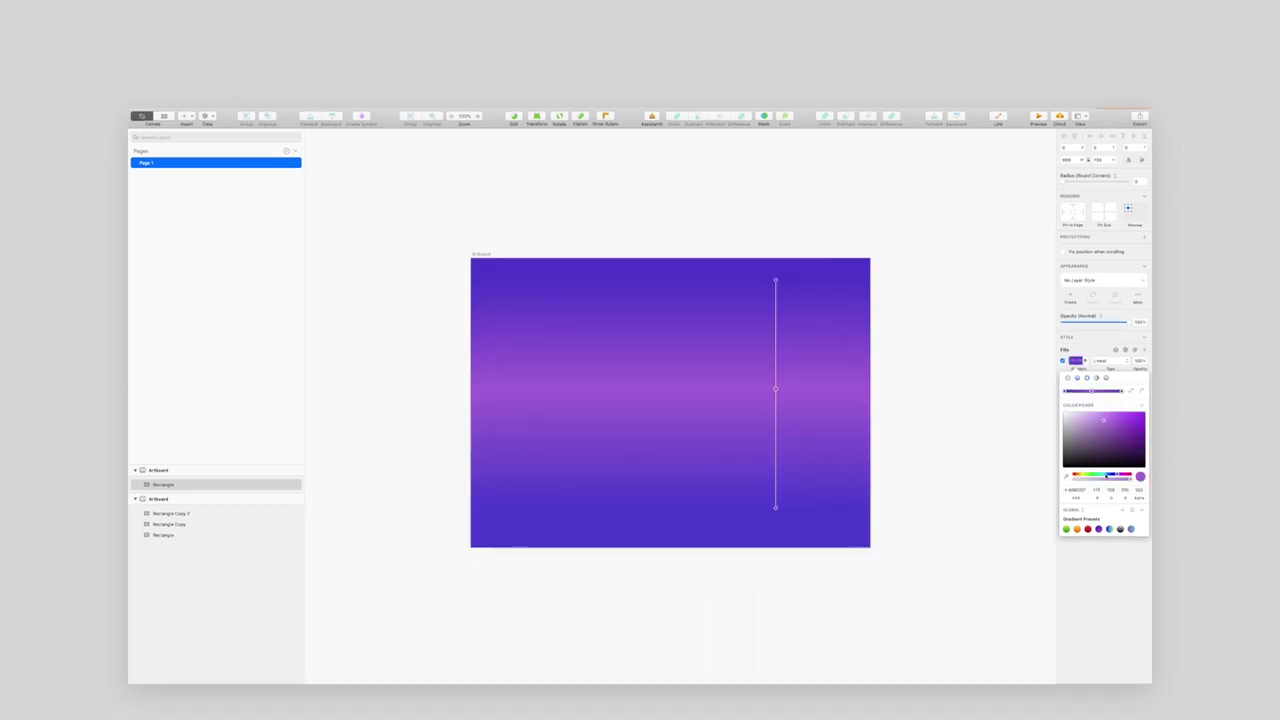
pyautogui.moveTo(1117, 474); pyautogui.dragTo(1099, 474)
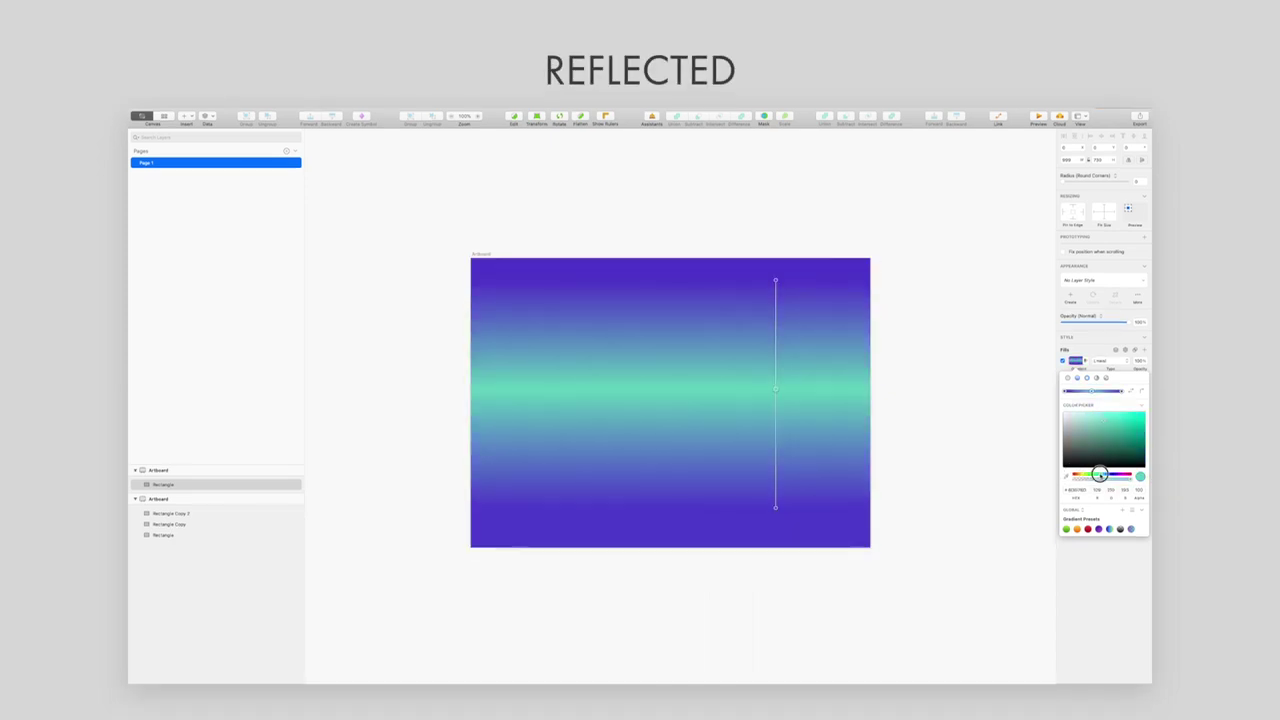
# Reposition the reflected gradient's band, then rotate the angular gradient until magenta points downward
pyautogui.moveTo(779, 283); pyautogui.dragTo(773, 318)
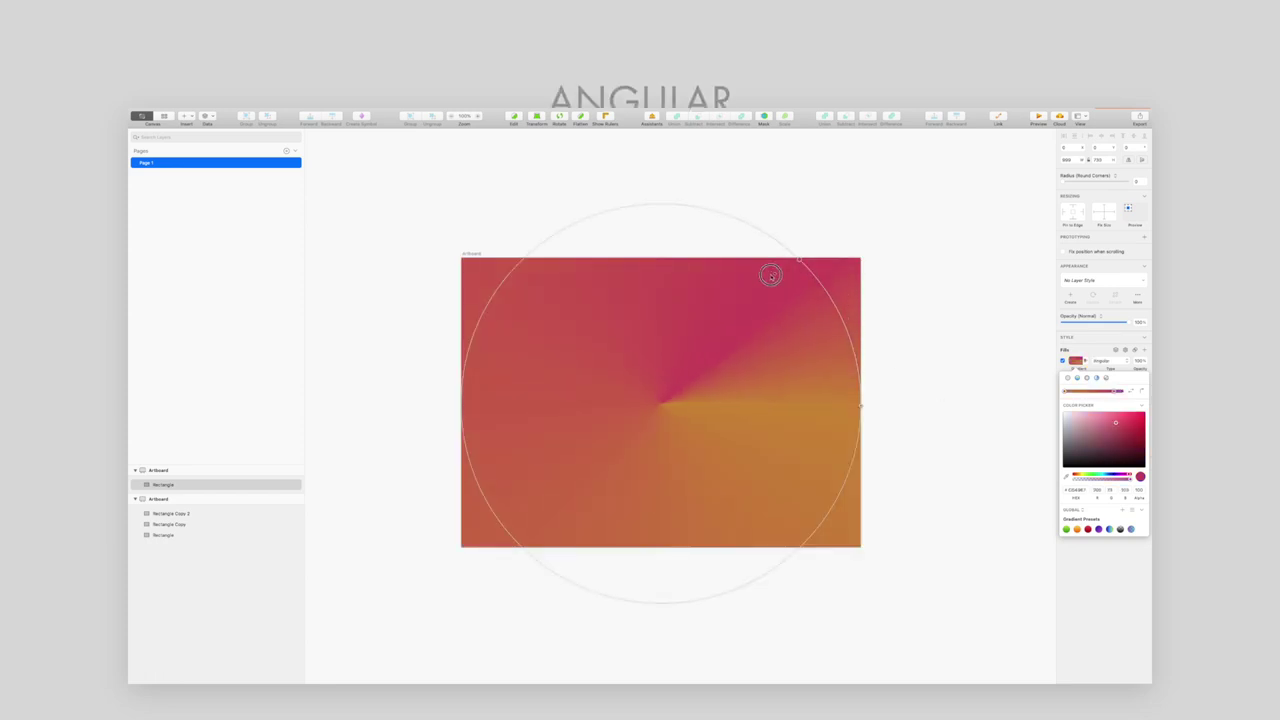
pyautogui.moveTo(766, 274); pyautogui.dragTo(606, 265)
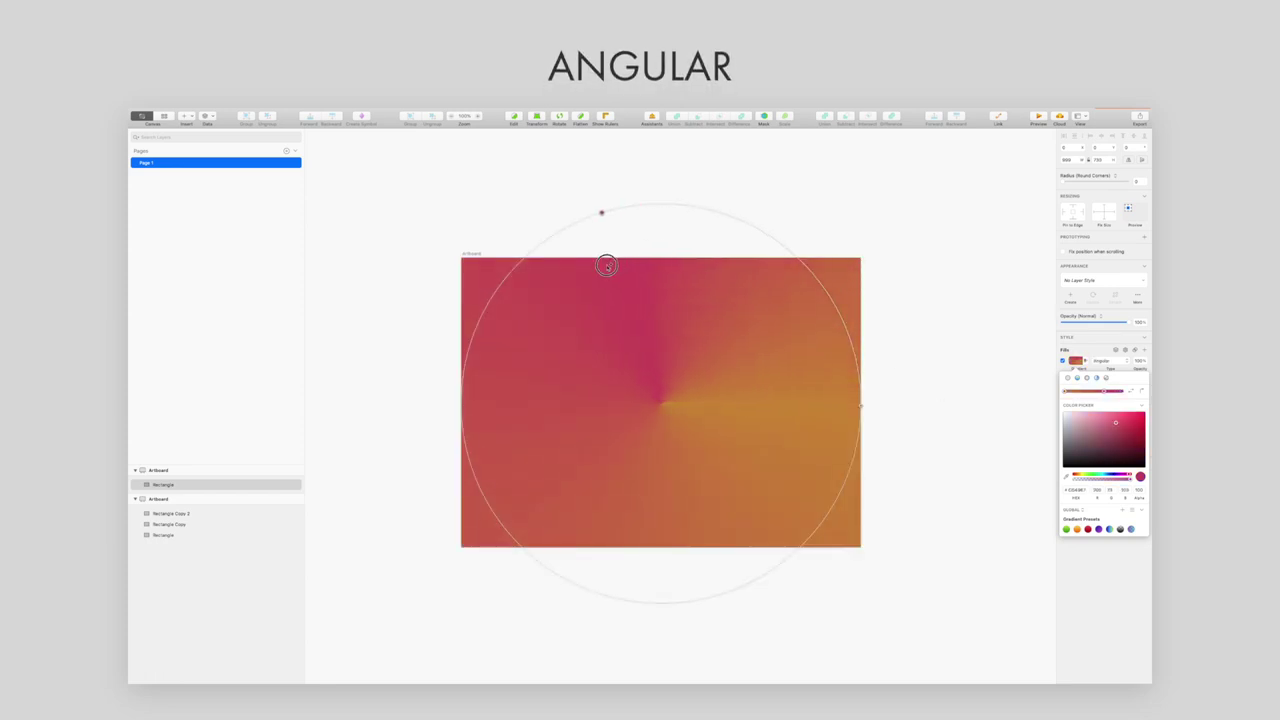
pyautogui.moveTo(552, 322); pyautogui.dragTo(537, 399)
pyautogui.moveTo(605, 474); pyautogui.dragTo(718, 497)
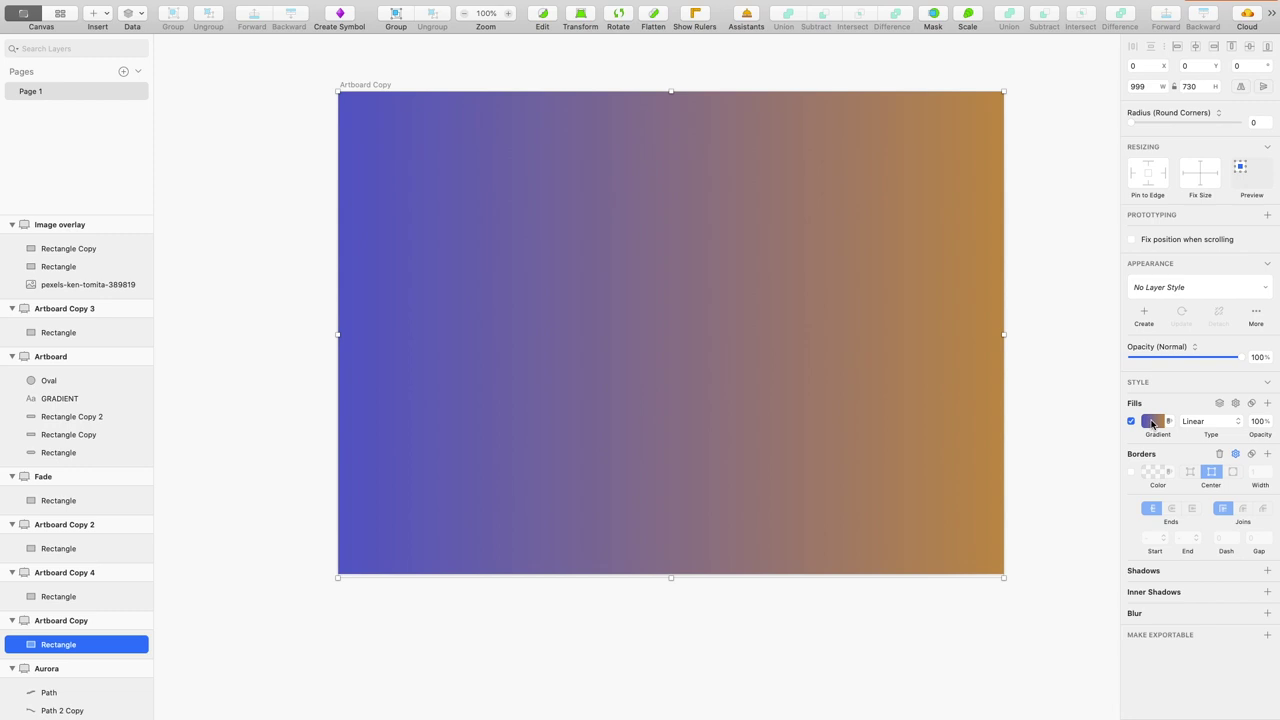
# Add a middle colour stop, #8B7181, halfway along the rectangle's gradient
pyautogui.click(1152, 422)
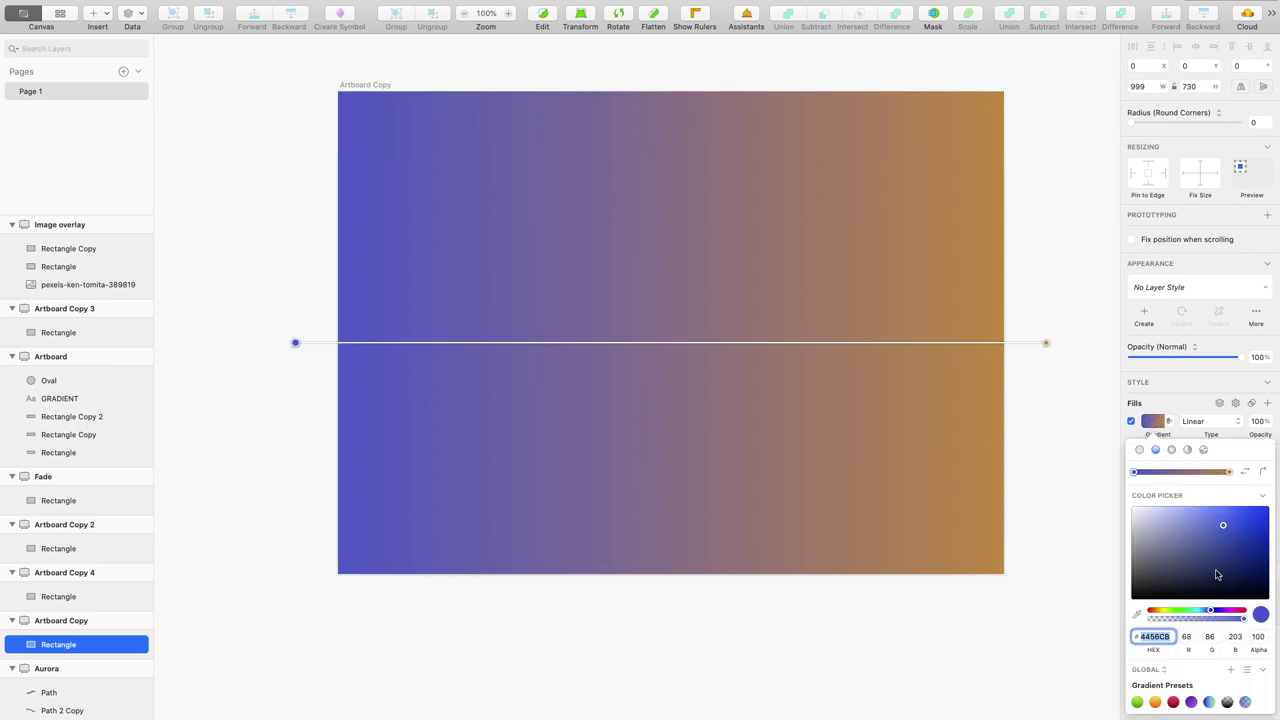
pyautogui.click(1052, 457)
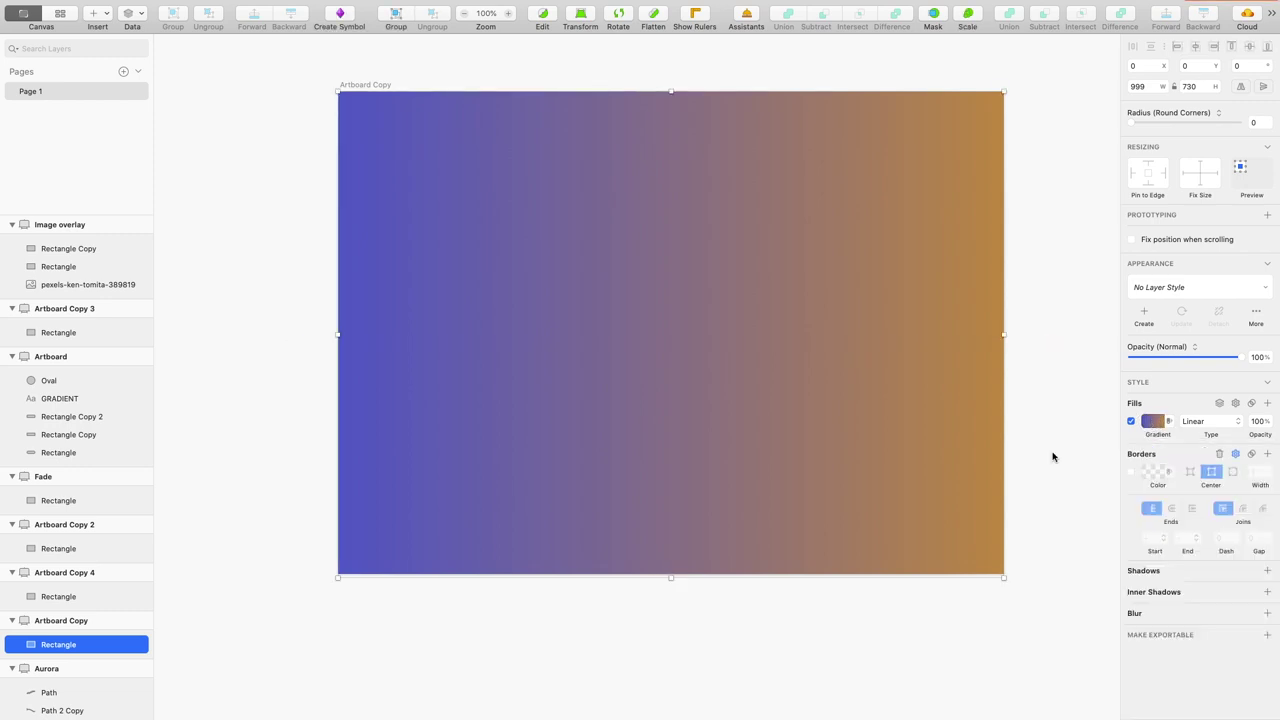
pyautogui.click(1154, 423)
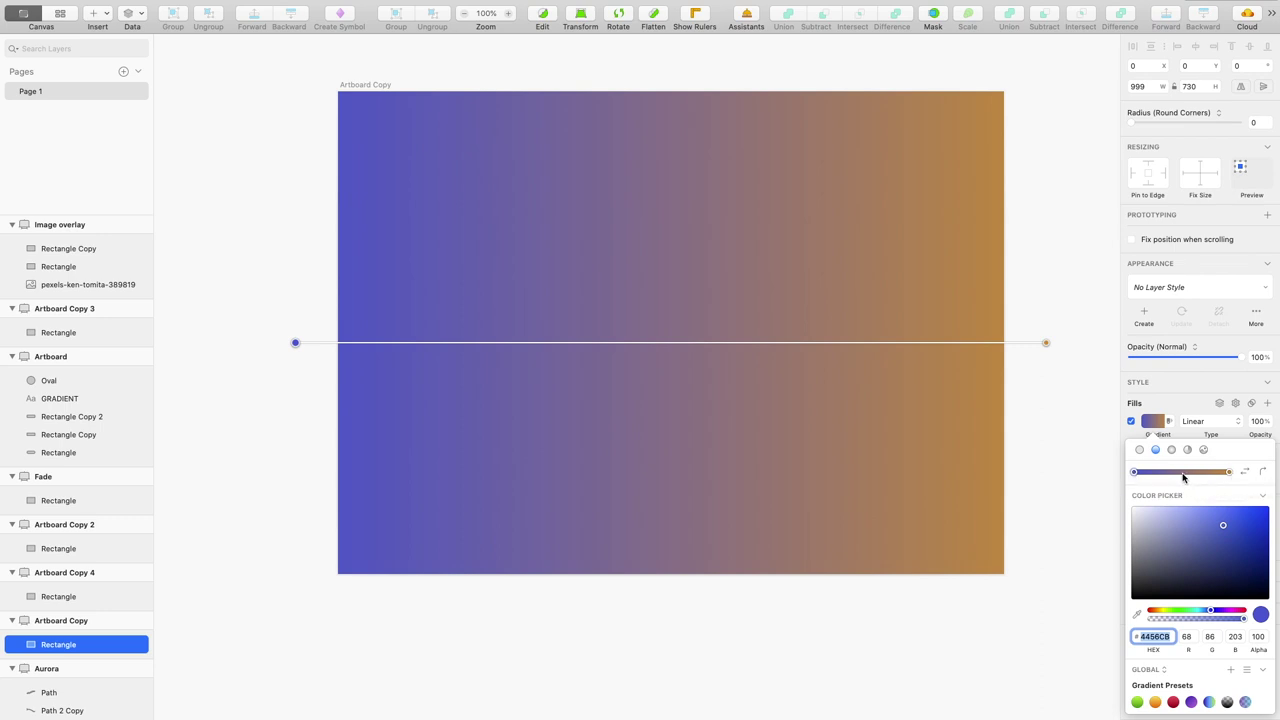
pyautogui.click(1184, 473)
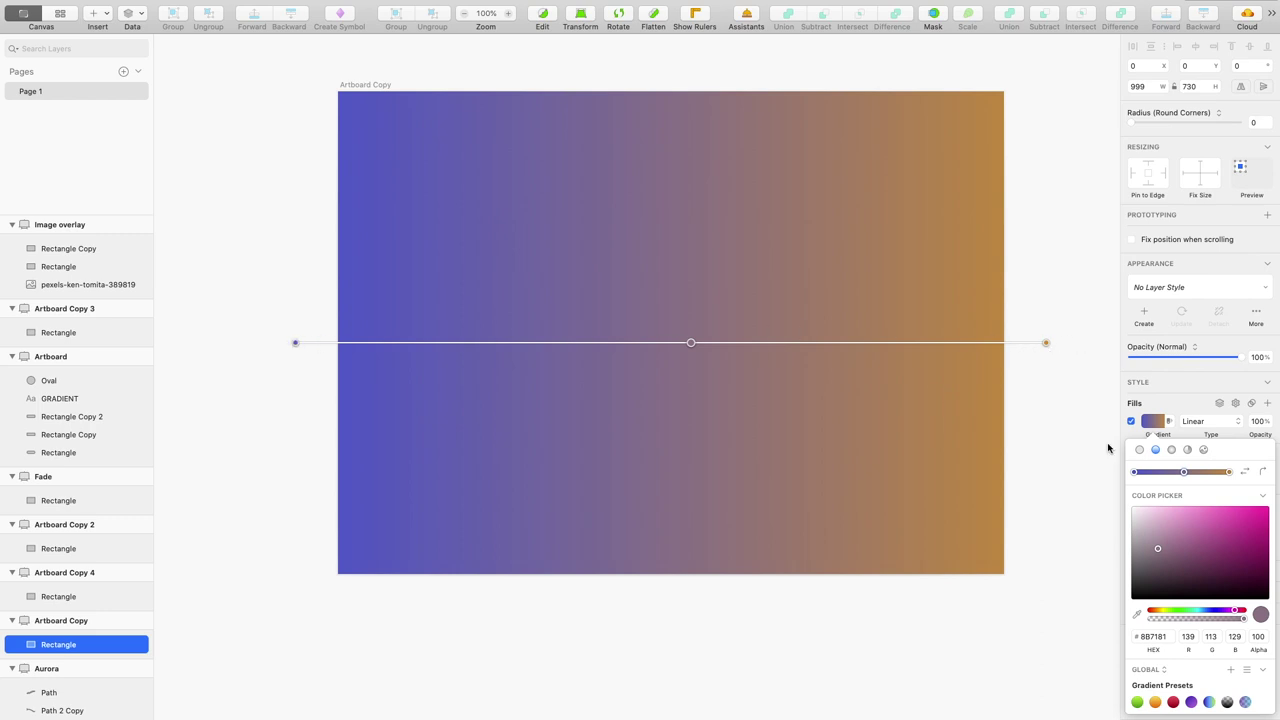
# Eyedrop the gradient midpoint and push the middle stop to saturated magenta #C95198
pyautogui.click(1137, 615)
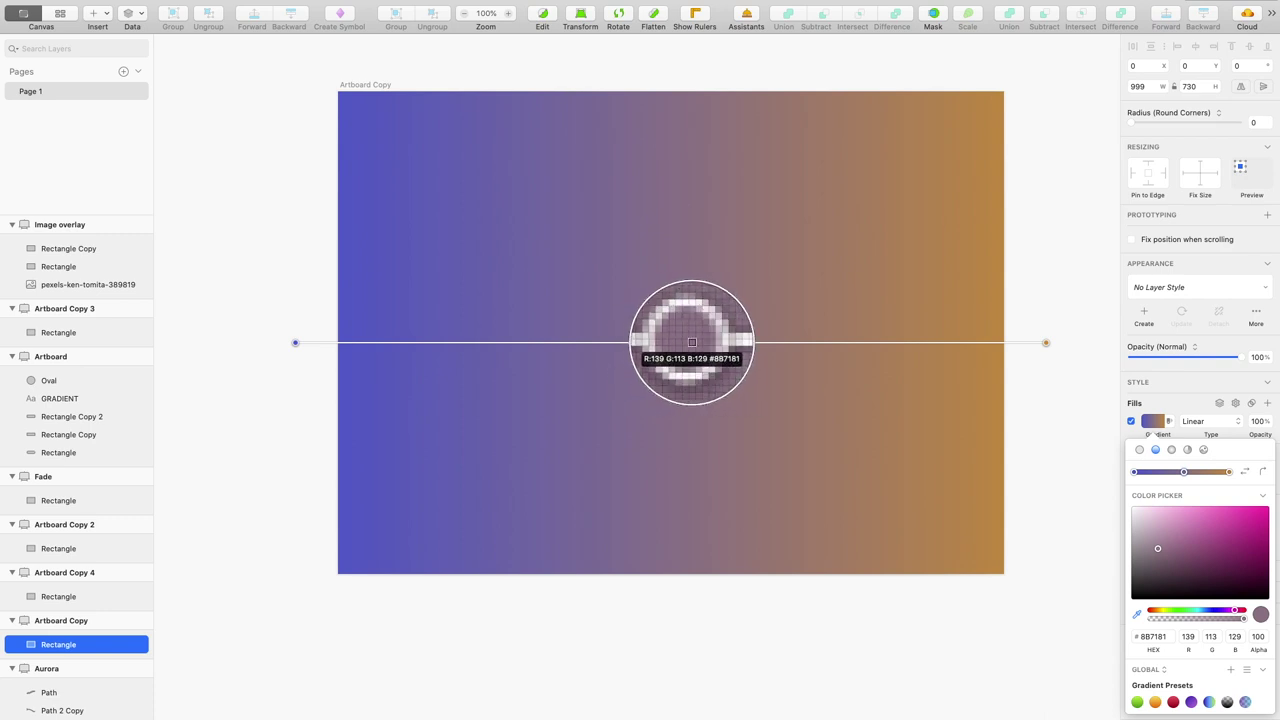
pyautogui.click(691, 342)
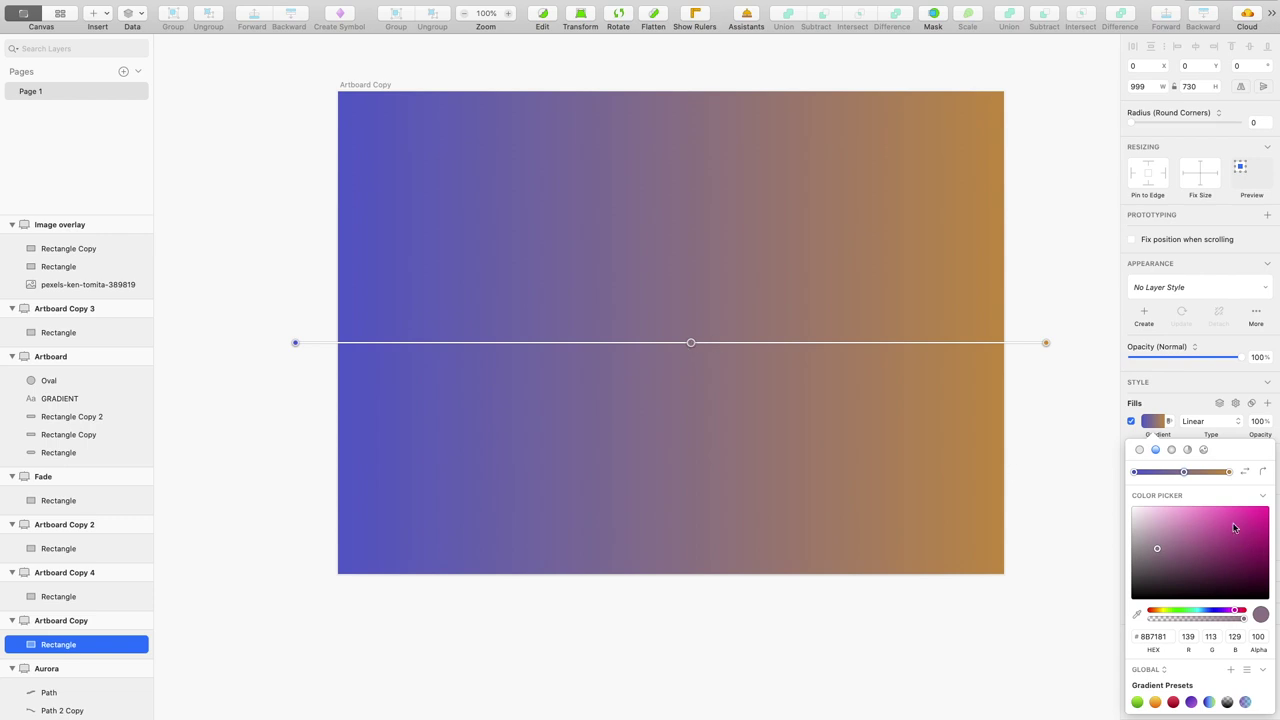
pyautogui.moveTo(1174, 547); pyautogui.dragTo(1213, 528)
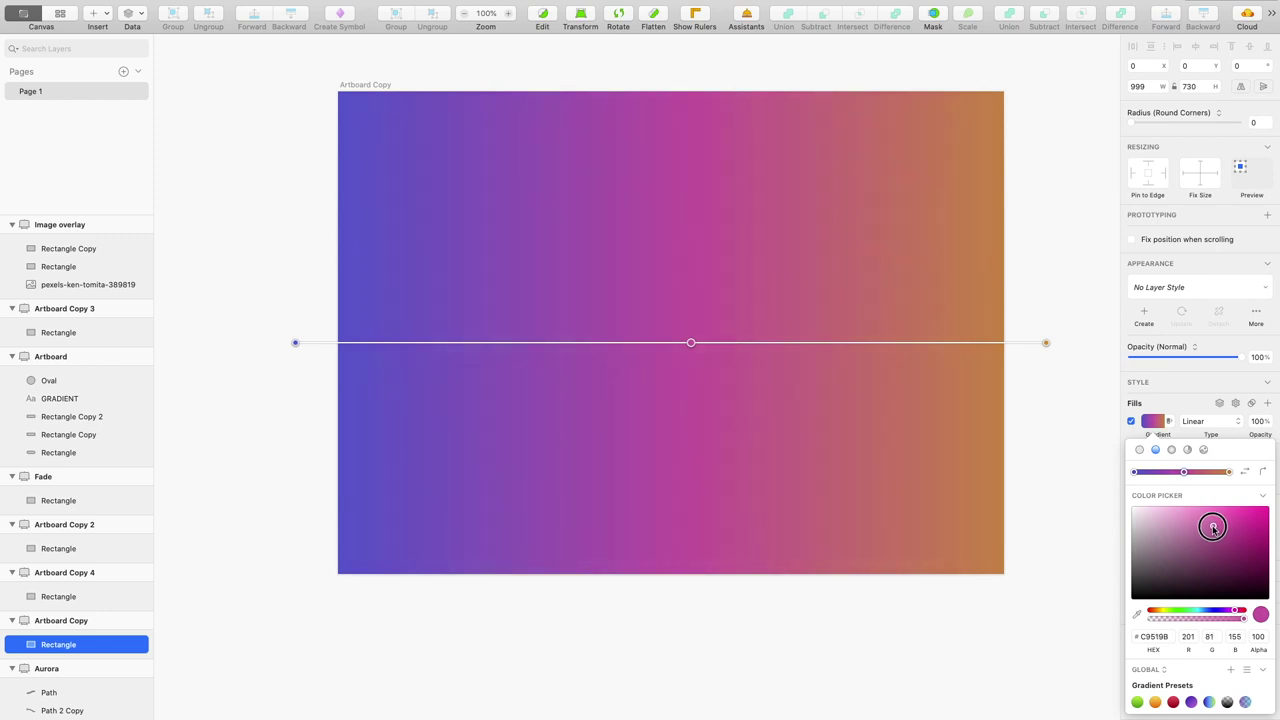
pyautogui.click(1082, 537)
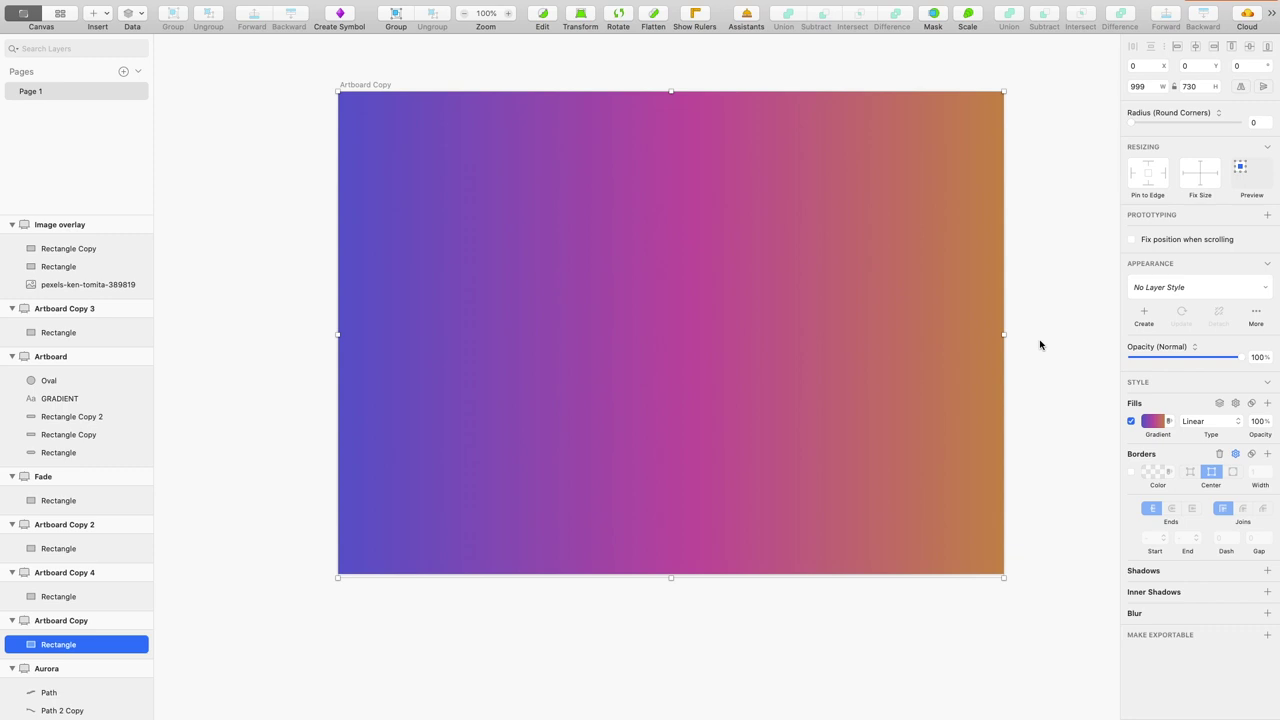
# Compare the gradient with and without the magenta stop, keeping it, and reselect the rectangle
pyautogui.press('super+z')
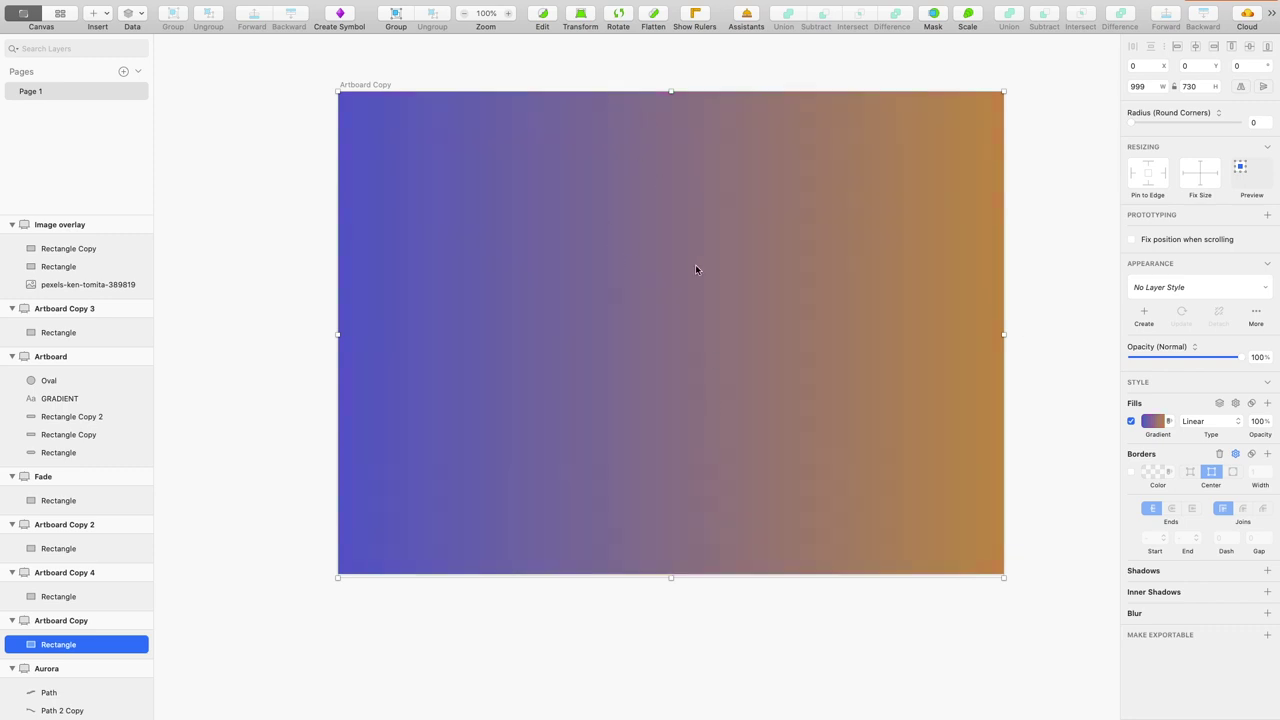
pyautogui.press('super+shift+z')
pyautogui.click(1082, 307)
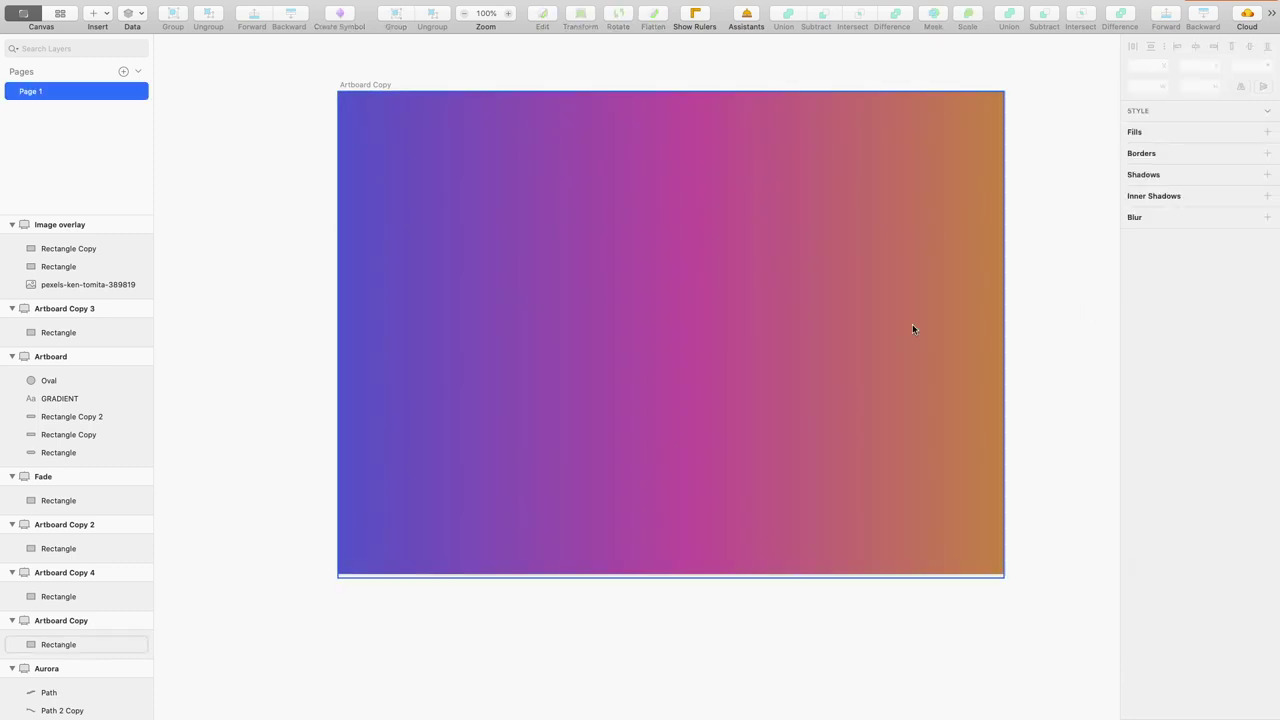
pyautogui.click(905, 350)
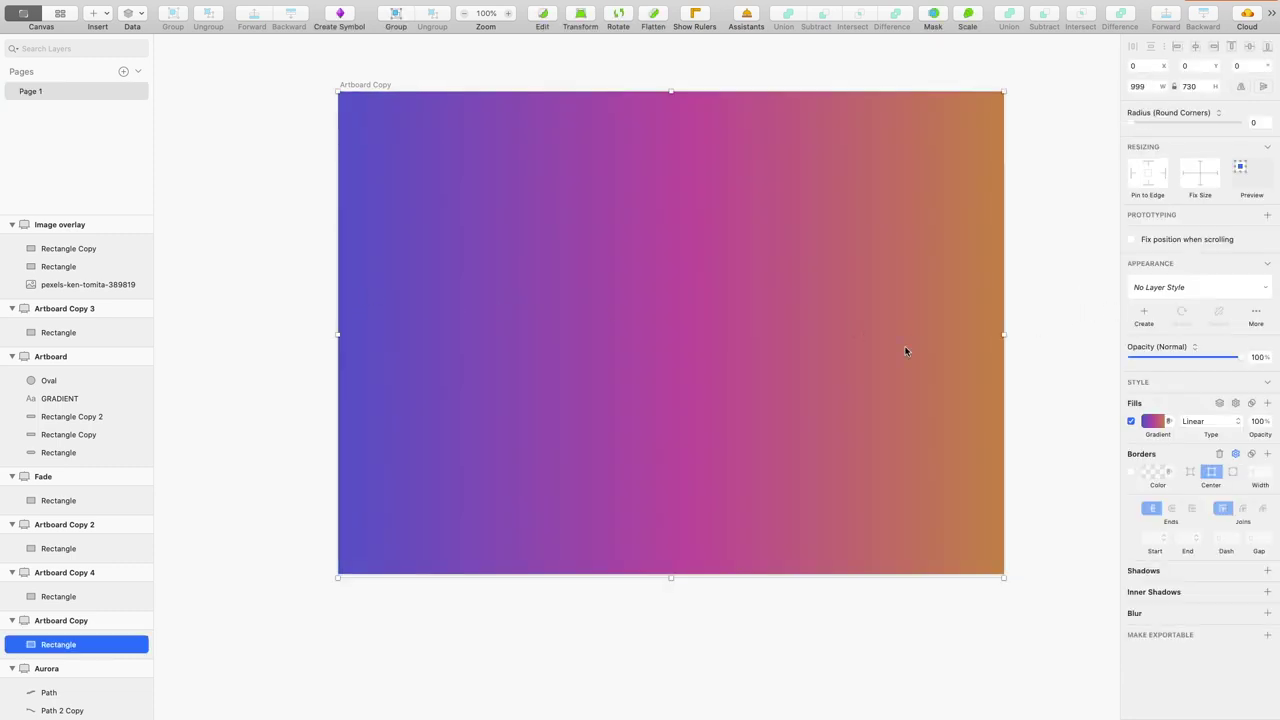
# Shift the middle stop's hue to violet and lighten the left blue stop
pyautogui.click(1150, 421)
pyautogui.click(1183, 473)
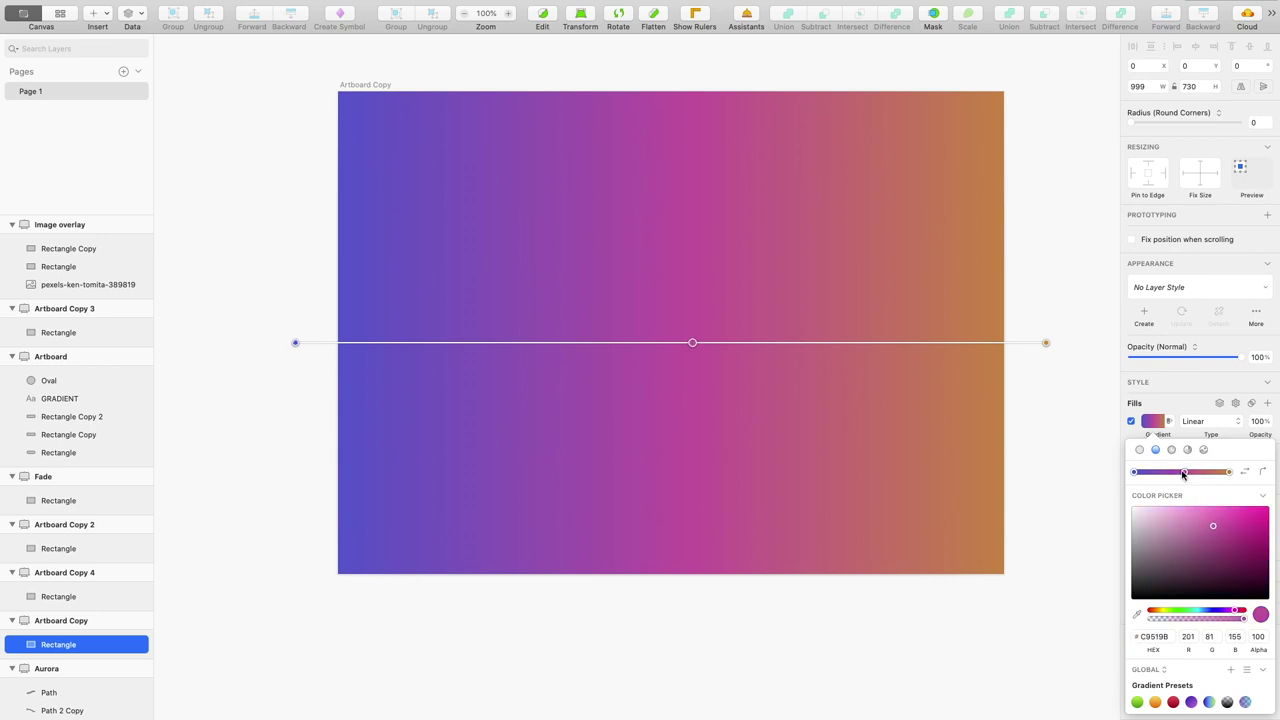
pyautogui.moveTo(1235, 613); pyautogui.dragTo(1215, 613)
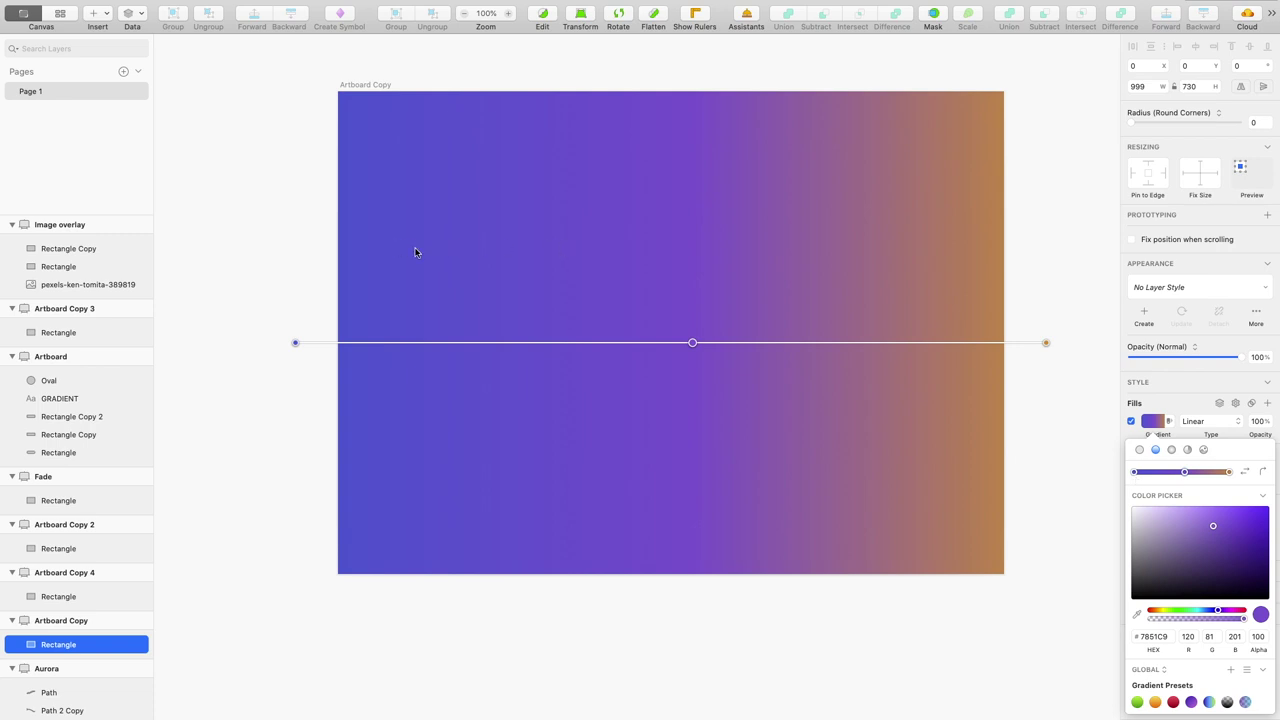
pyautogui.click(1133, 473)
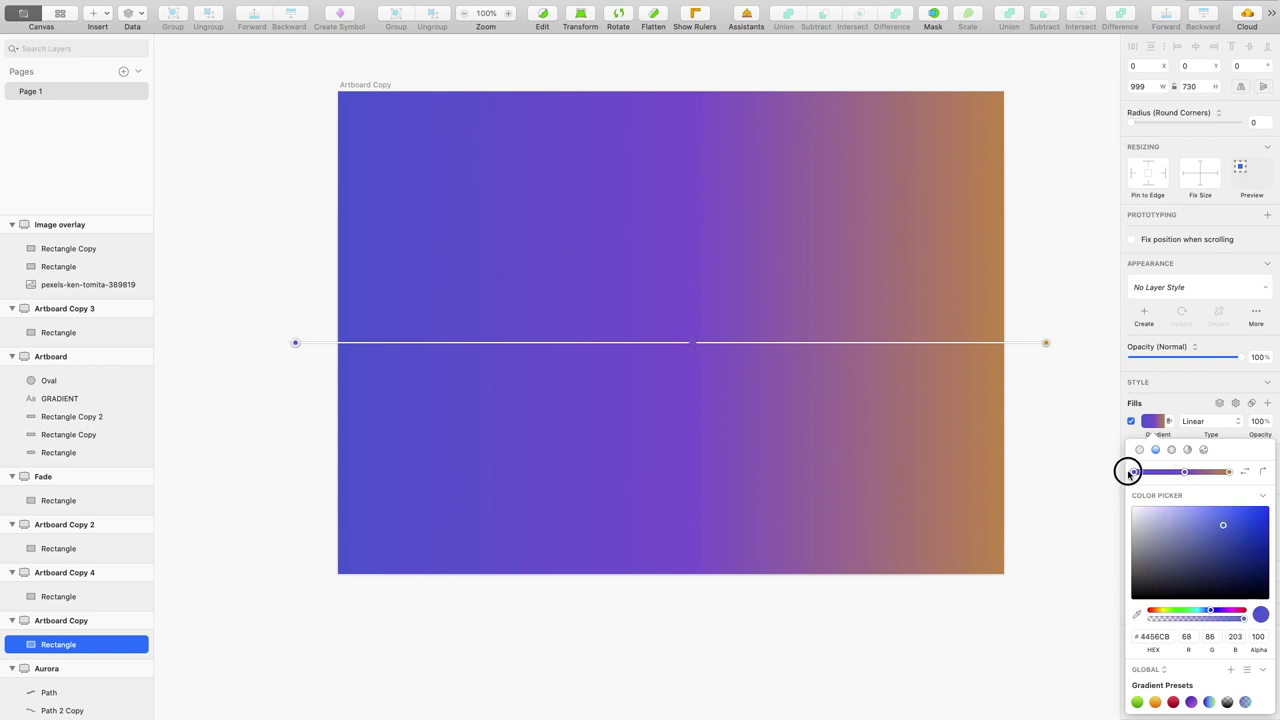
pyautogui.moveTo(1221, 528); pyautogui.dragTo(1215, 524)
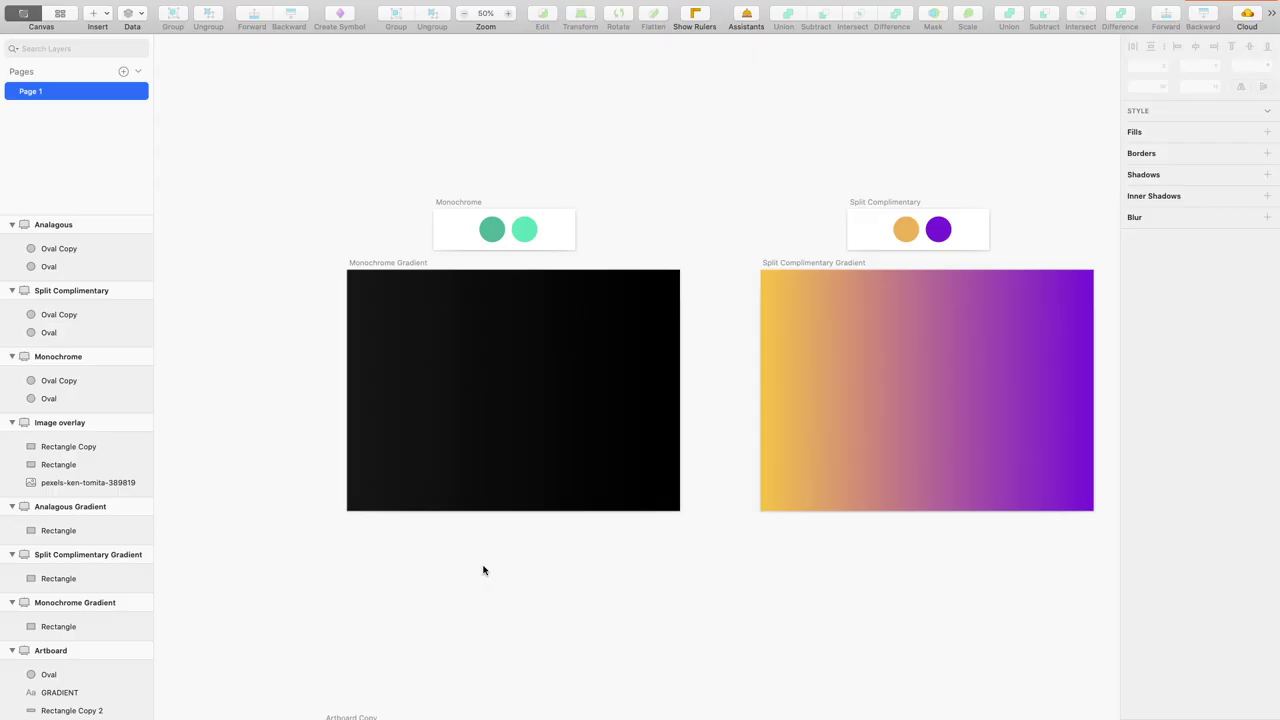
# Zoom to 100% and select the Monochrome Gradient rectangle
pyautogui.press('super+0')
pyautogui.click(599, 590)
pyautogui.hscroll(-7, 600, 591)
pyautogui.scroll(4, 600, 591)
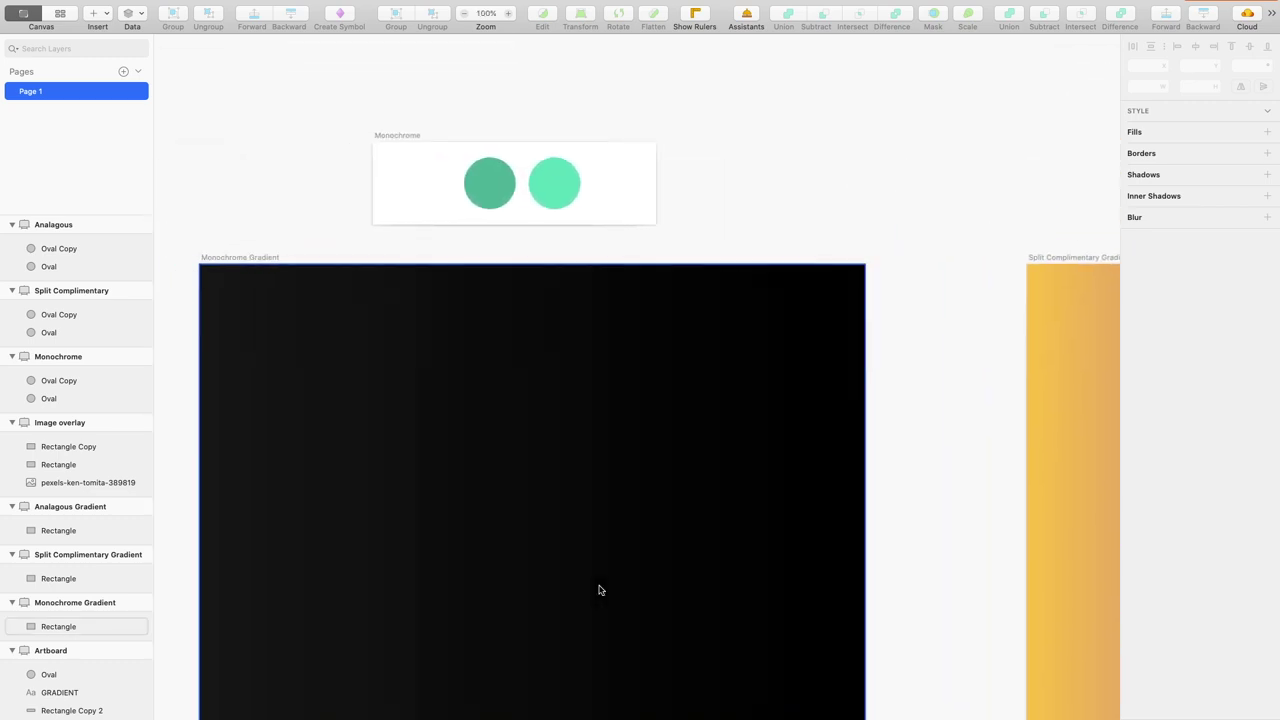
pyautogui.scroll(-1, 494, 163)
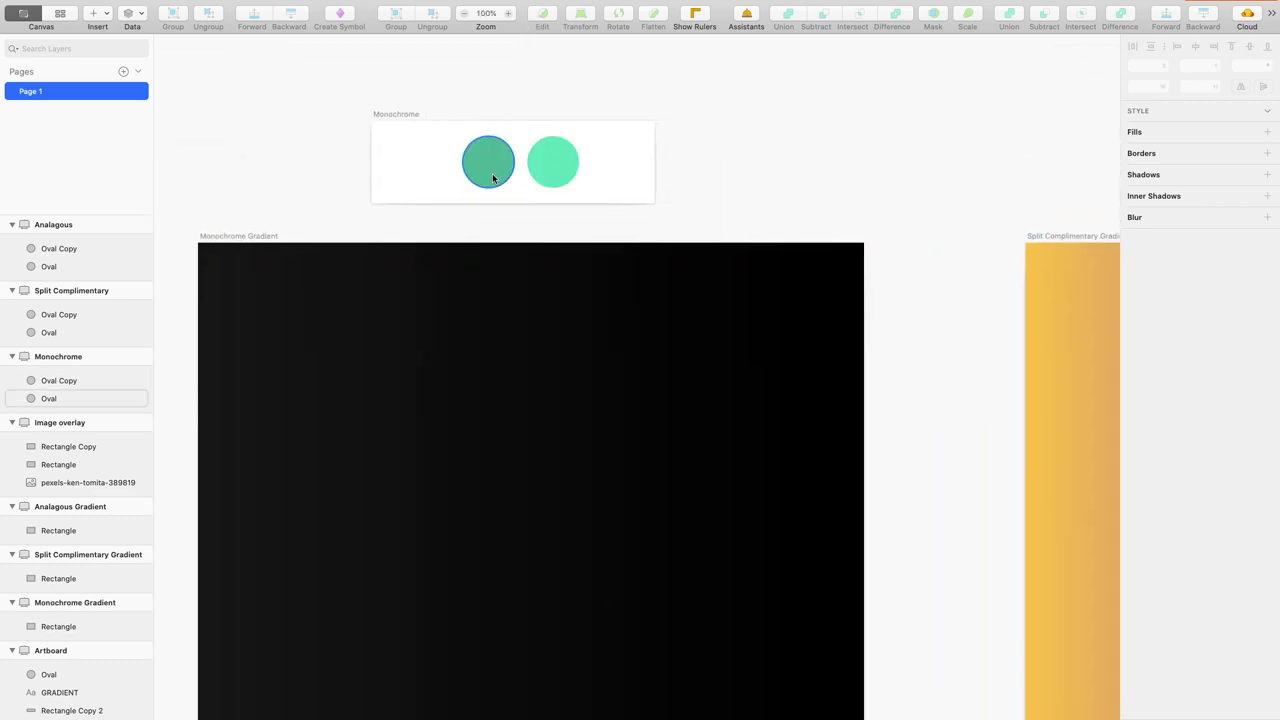
pyautogui.scroll(-3, 560, 177)
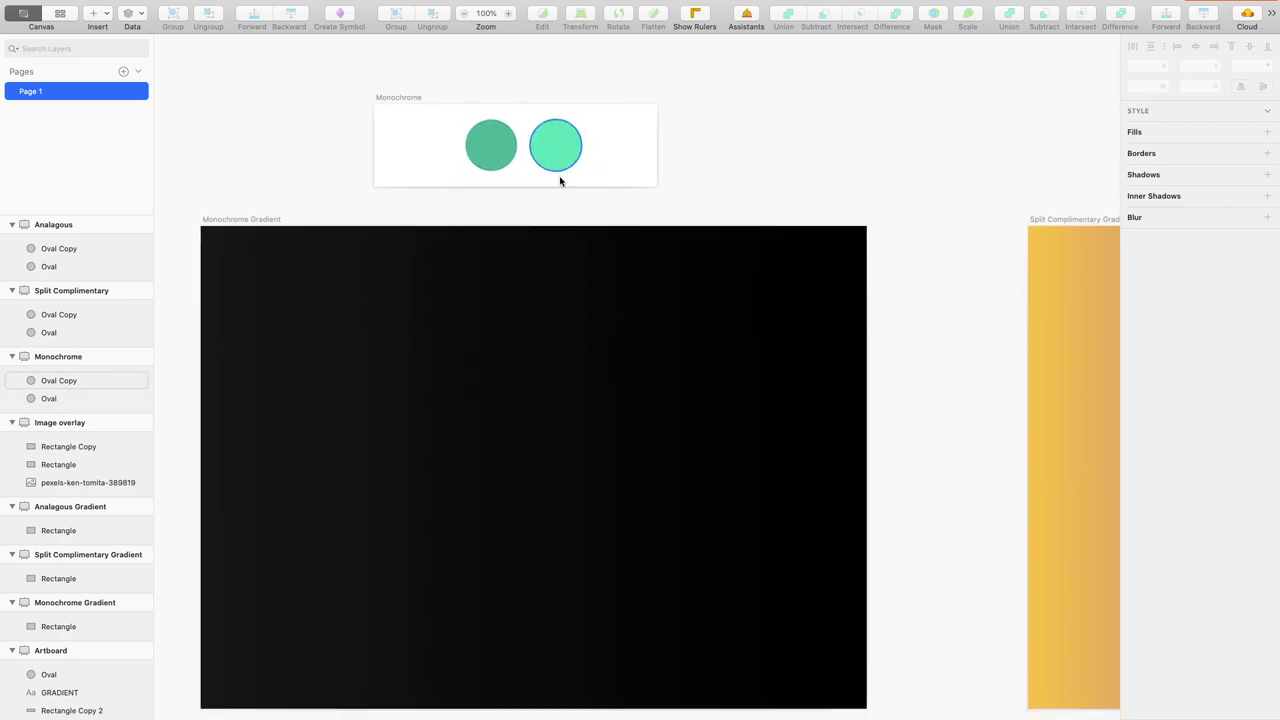
pyautogui.click(238, 211)
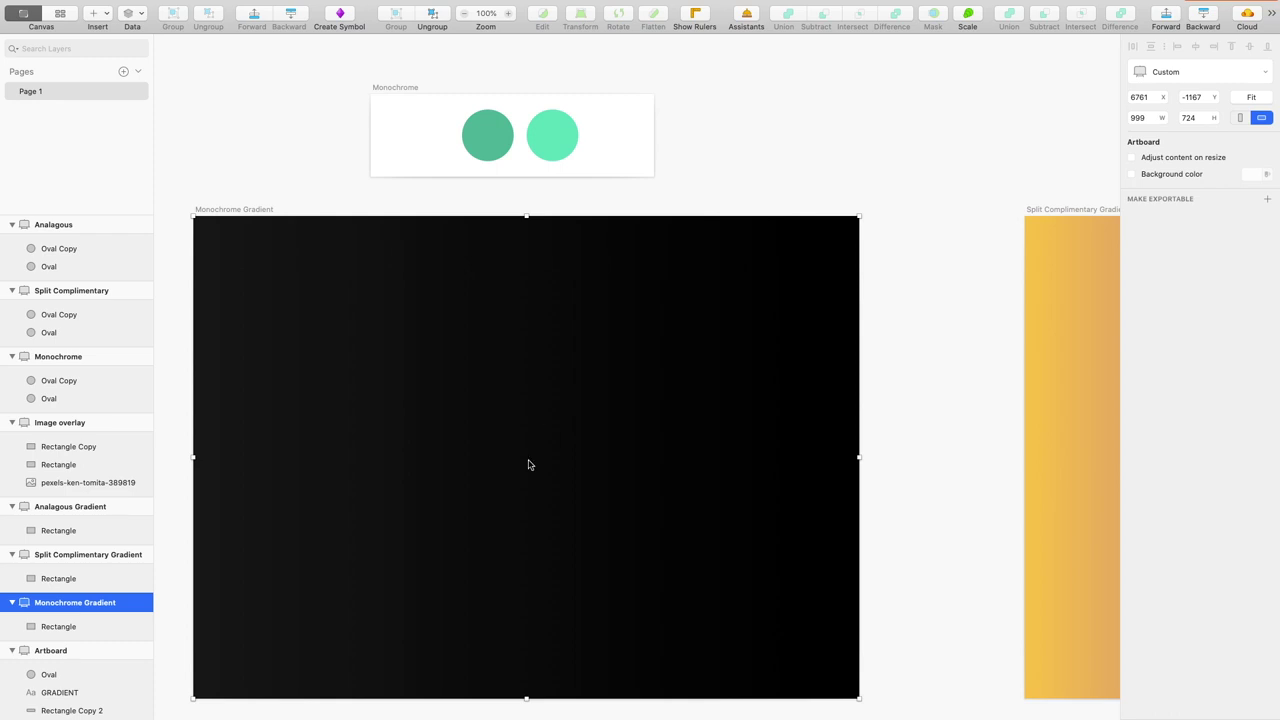
pyautogui.hscroll(-1, 866, 347)
# Eyedrop the dark and light green circles into the left and right stops (#39B296 to #3FDCB8)
pyautogui.click(1153, 421)
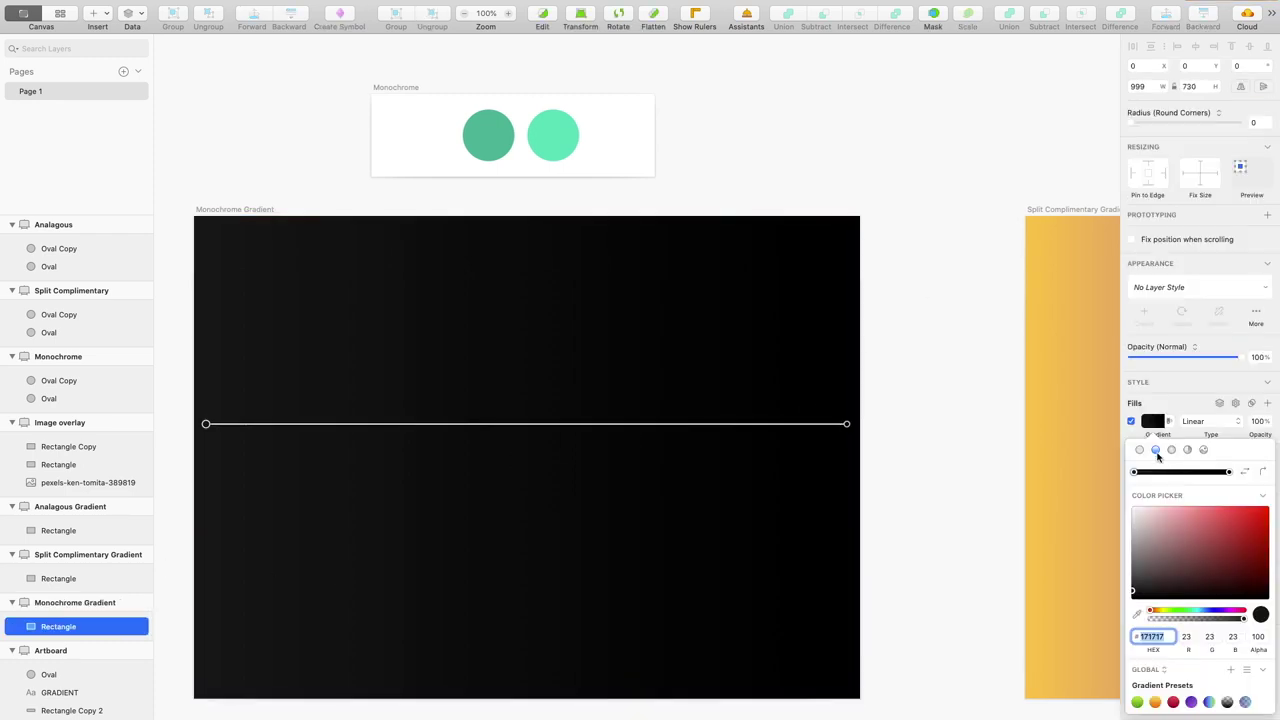
pyautogui.click(1135, 474)
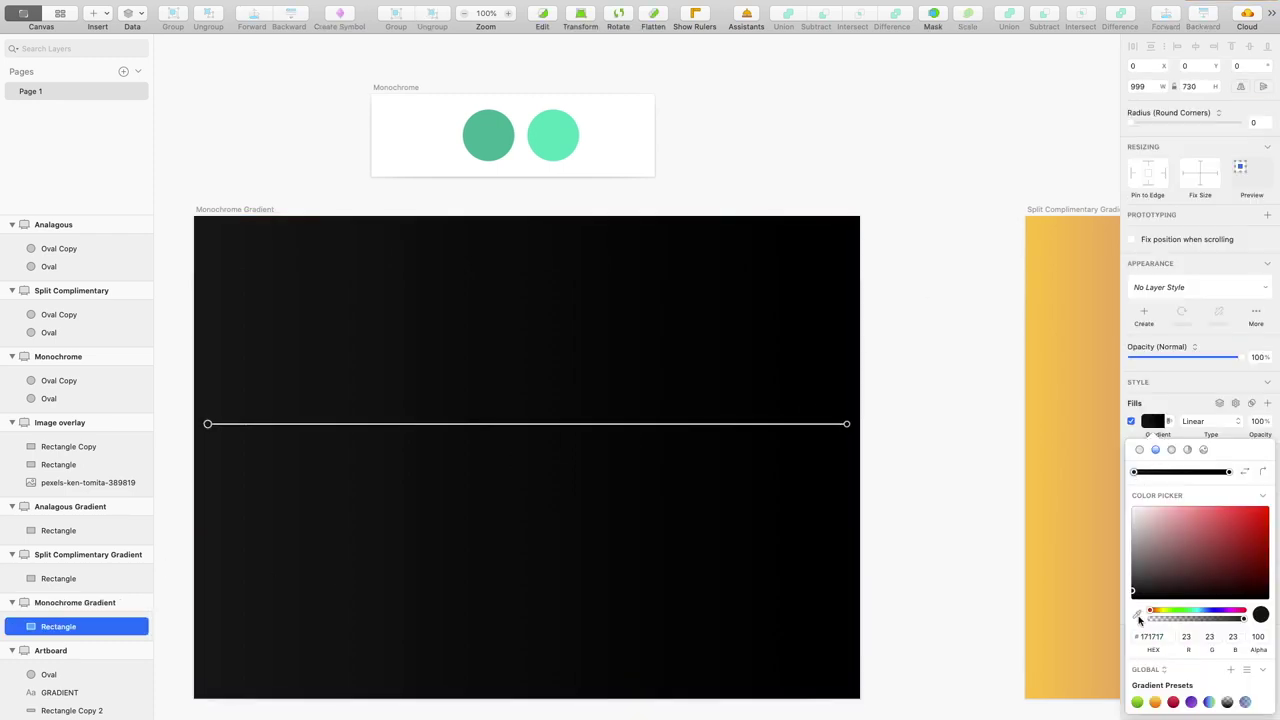
pyautogui.click(1137, 614)
pyautogui.click(493, 141)
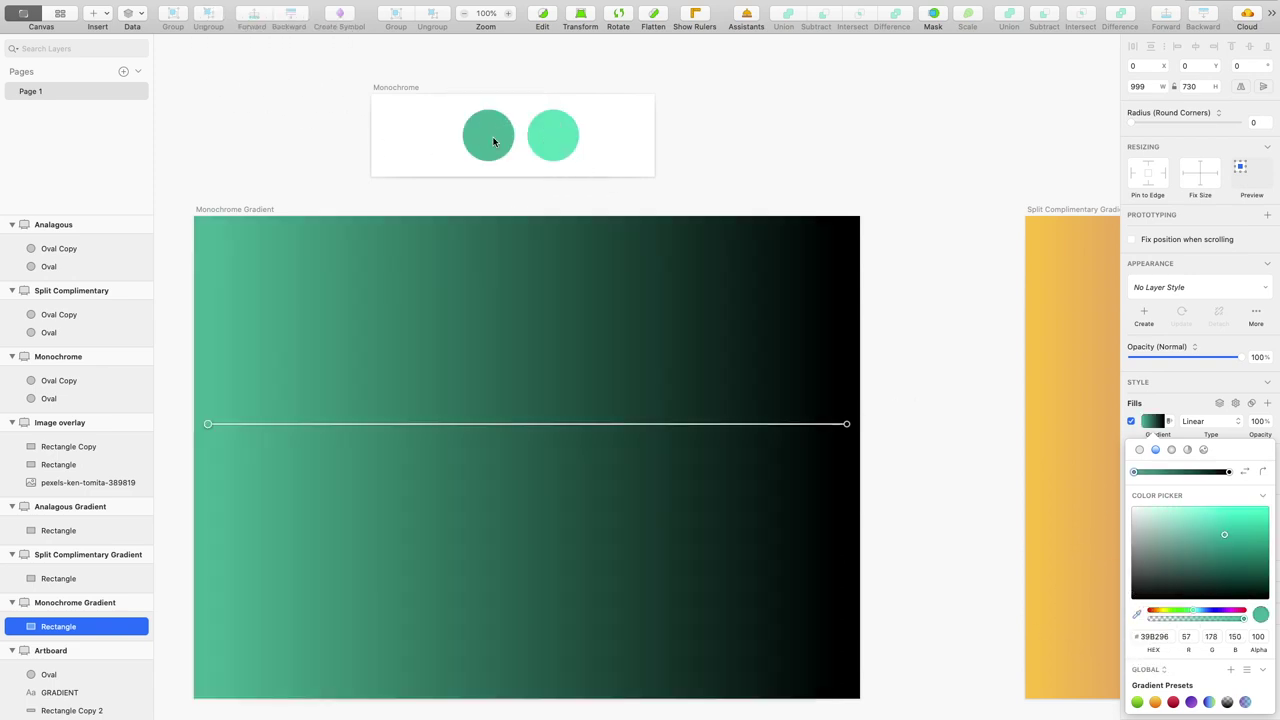
pyautogui.click(848, 425)
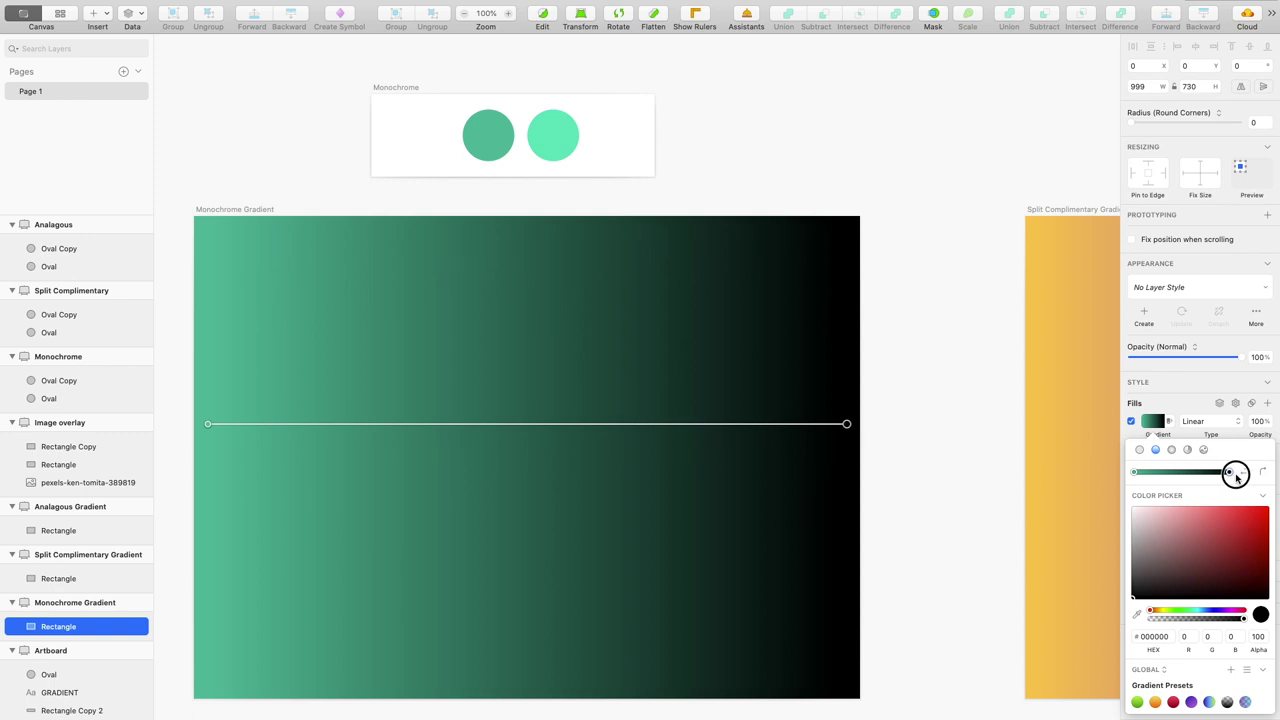
pyautogui.click(1137, 614)
pyautogui.click(553, 135)
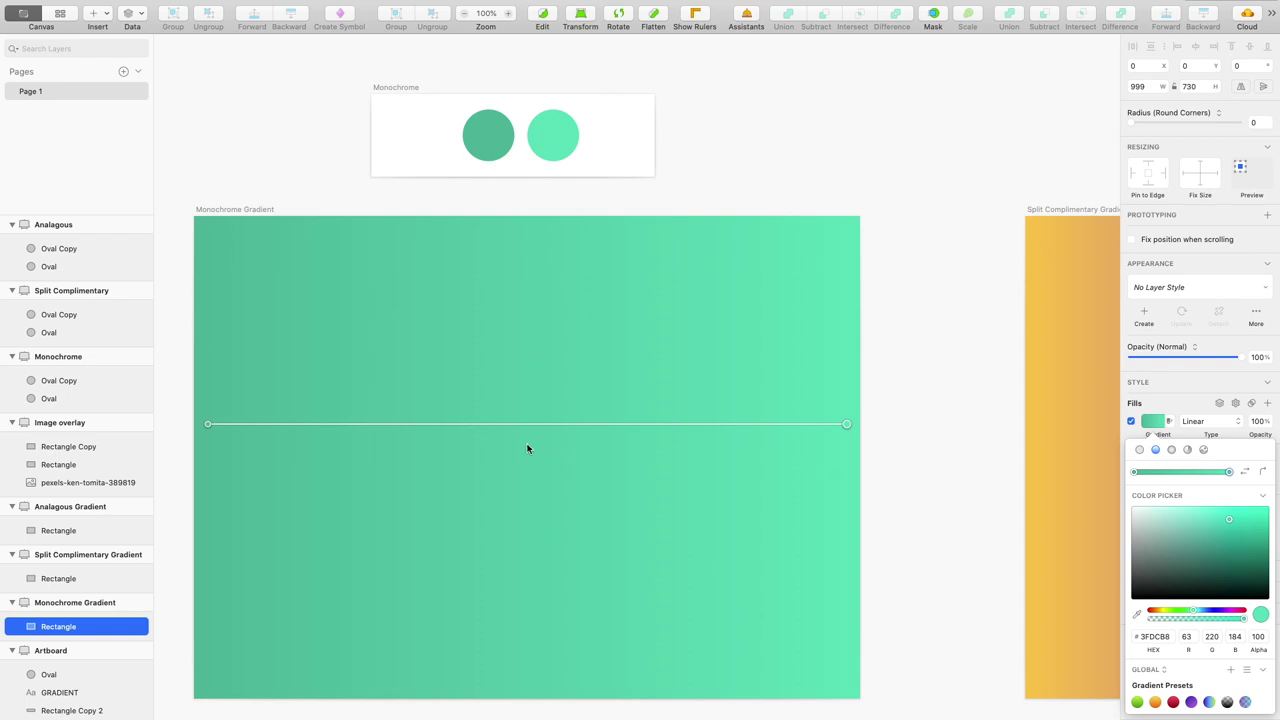
# Open the Split Complimentary Gradient rectangle's gradient fill settings
pyautogui.hscroll(10, 478, 441)
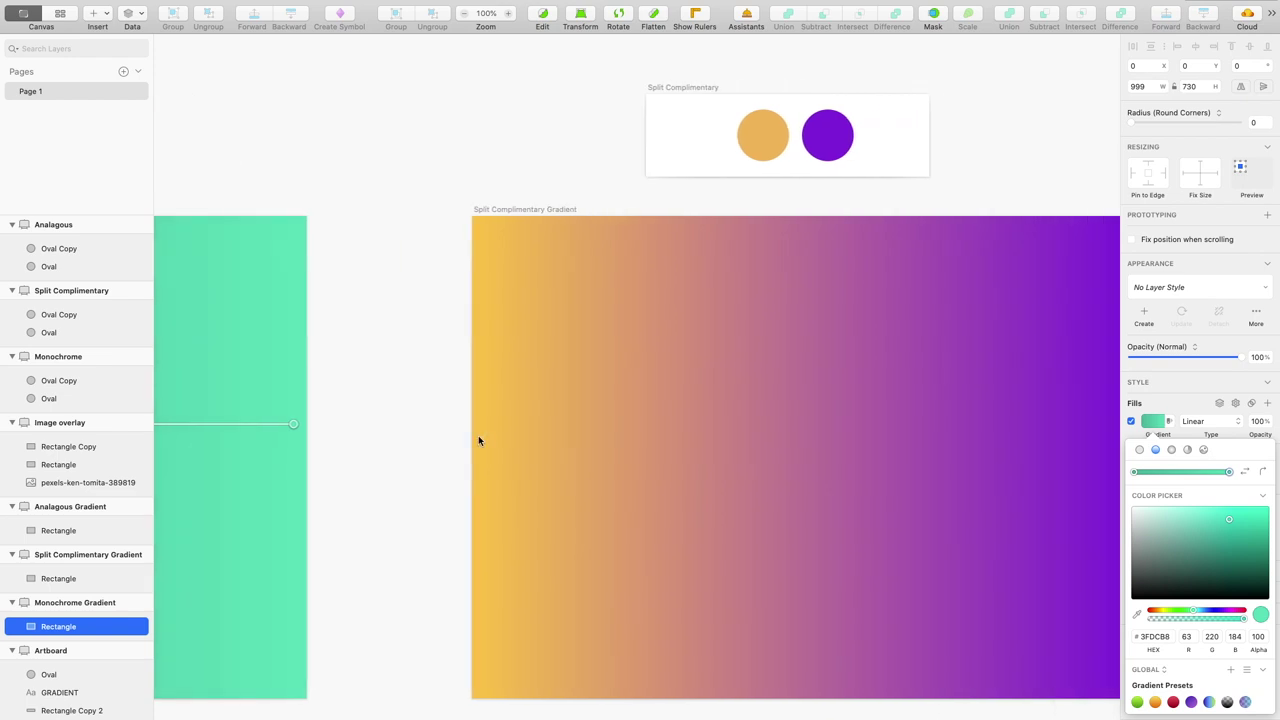
pyautogui.hscroll(2, 476, 438)
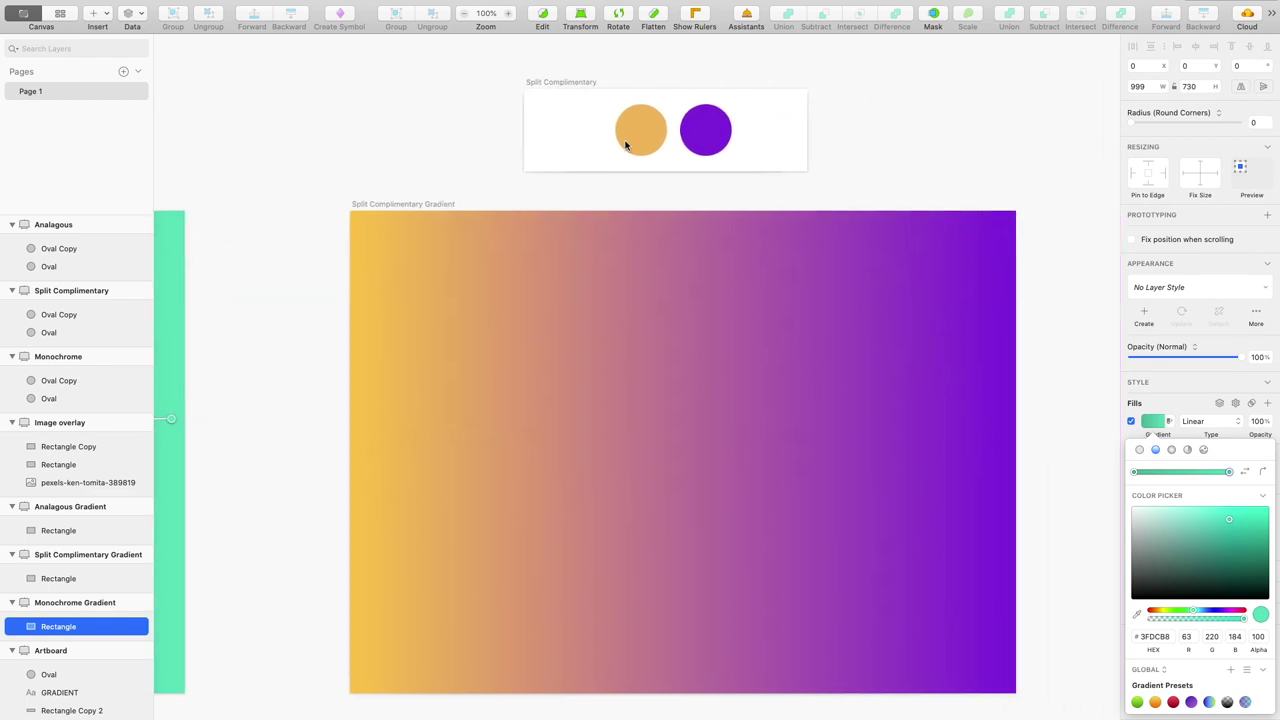
pyautogui.click(718, 259)
pyautogui.click(1150, 426)
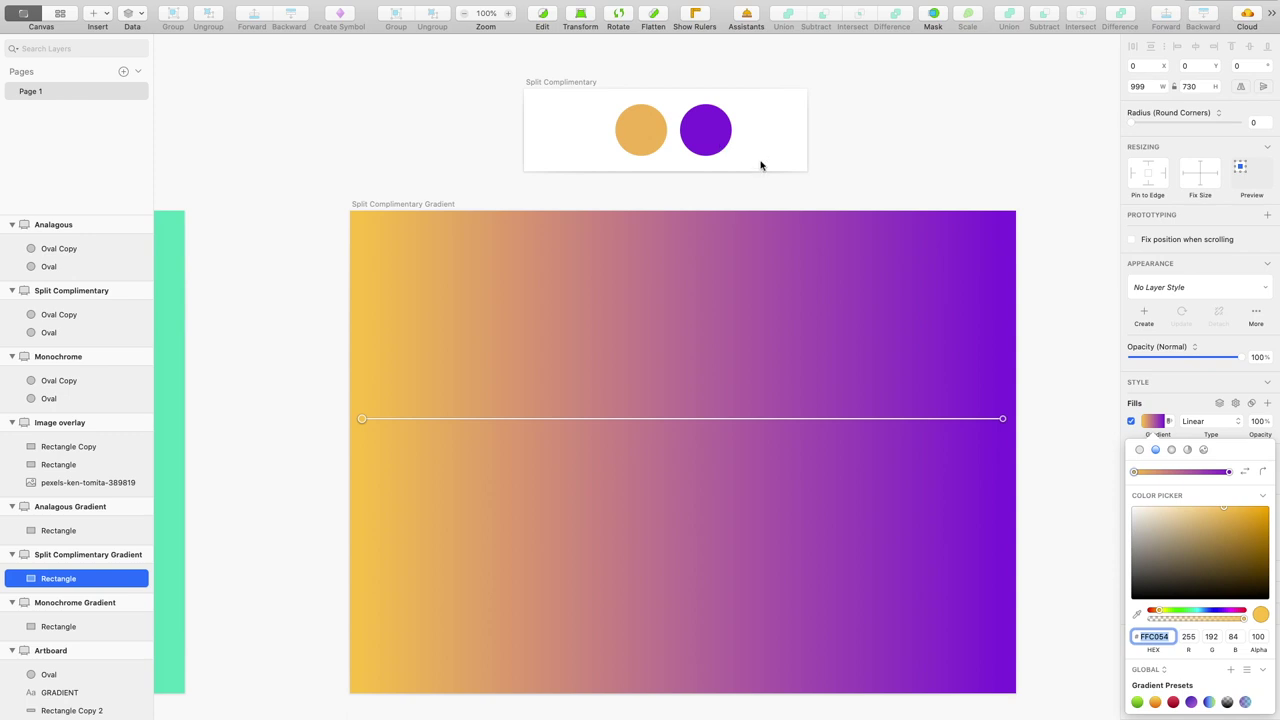
pyautogui.hscroll(15, 626, 343)
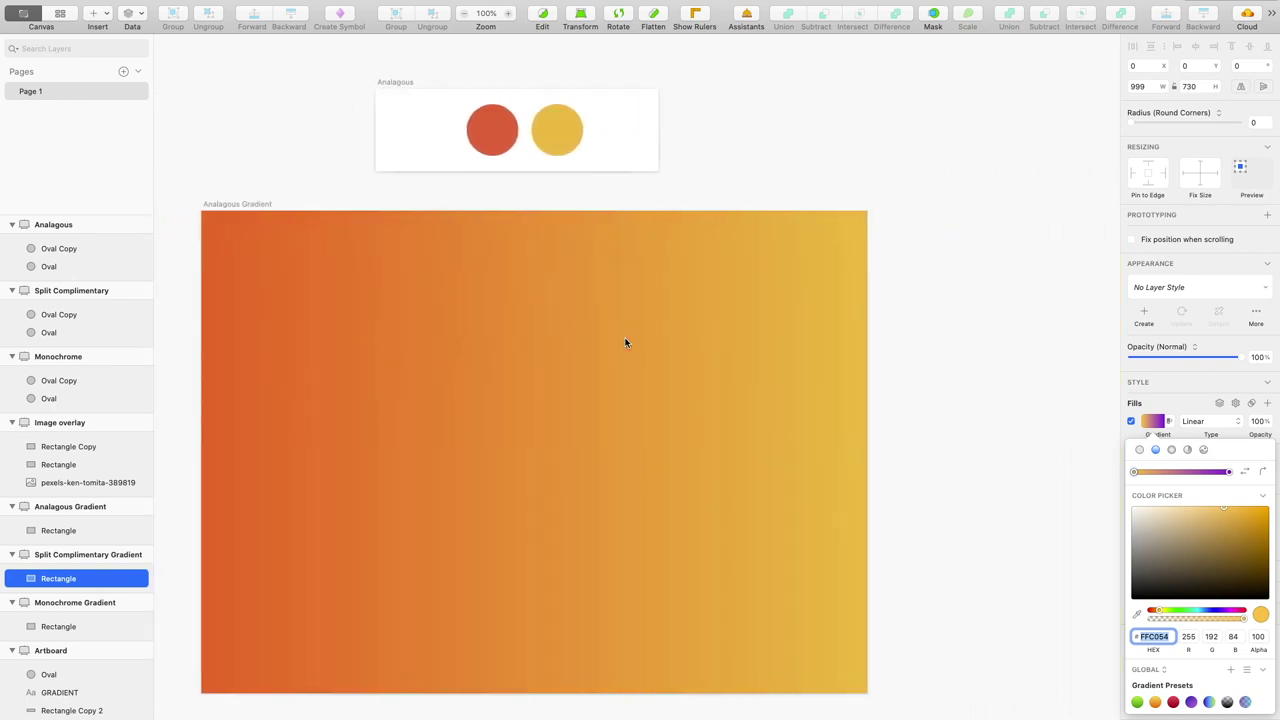
pyautogui.hscroll(-2, 626, 343)
# Check the red Analagous circle's fill colour, E7623F, then deselect it unchanged
pyautogui.click(541, 104)
pyautogui.click(541, 104)
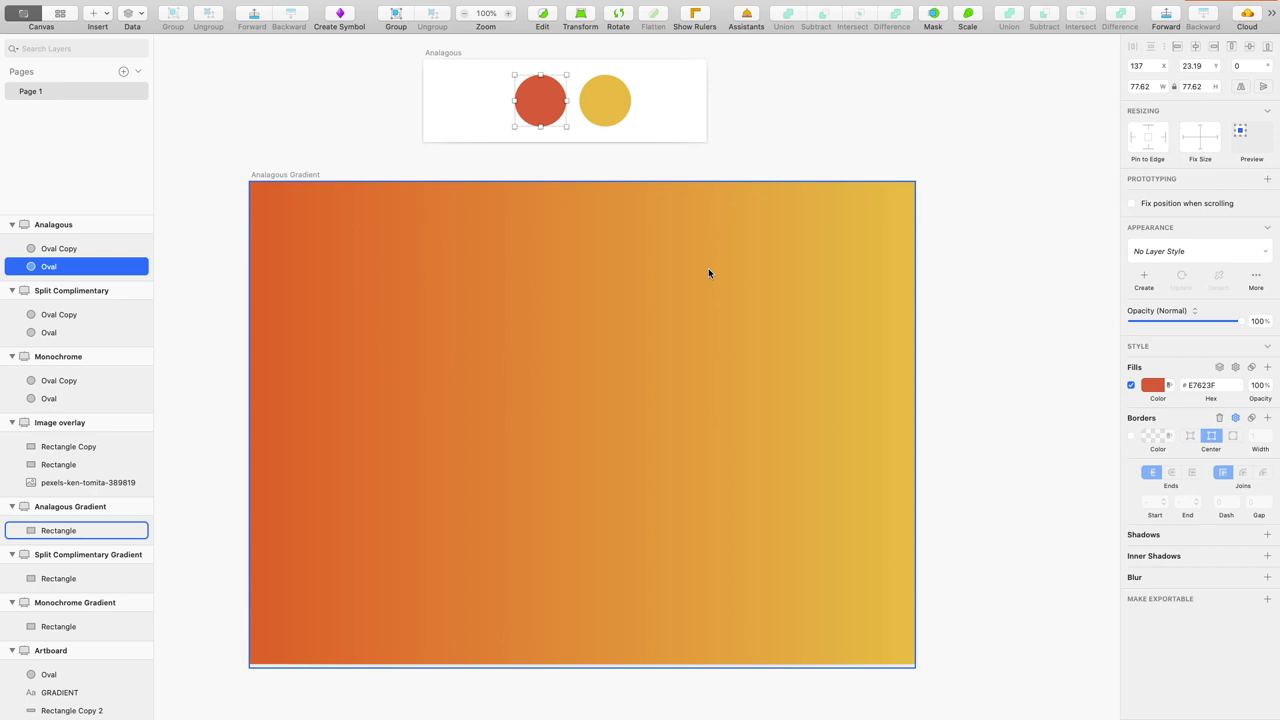
pyautogui.click(1152, 385)
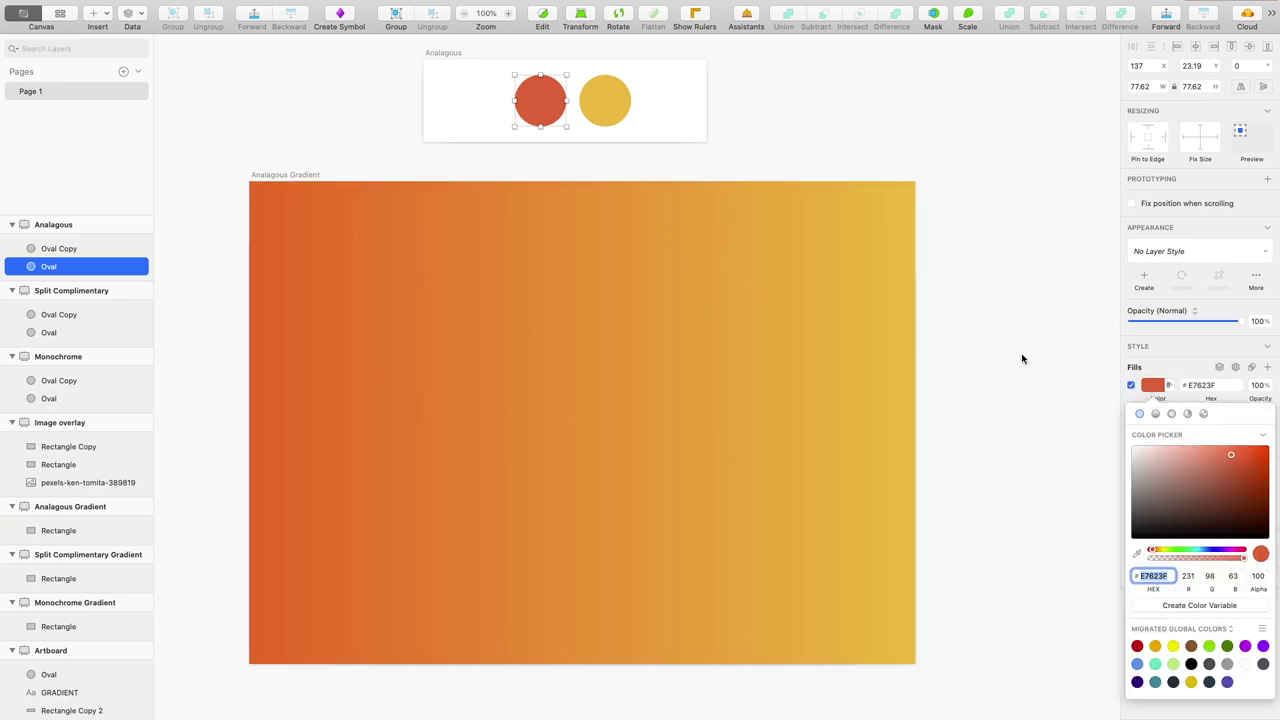
pyautogui.hscroll(-3, 874, 157)
pyautogui.click(874, 157)
pyautogui.scroll(3, 799, 164)
pyautogui.hscroll(3, 805, 166)
pyautogui.scroll(-2, 810, 168)
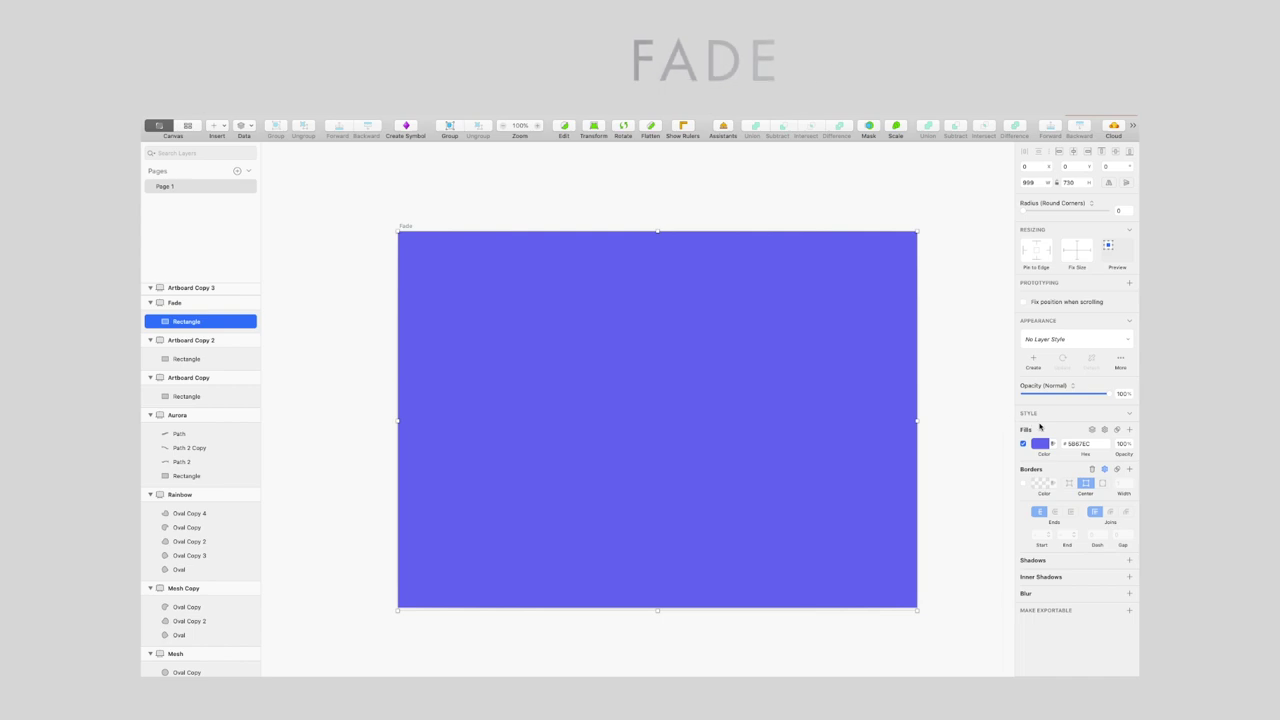
# Switch the Fade rectangle's solid fill to a light-blue-to-green linear gradient
pyautogui.click(1038, 443)
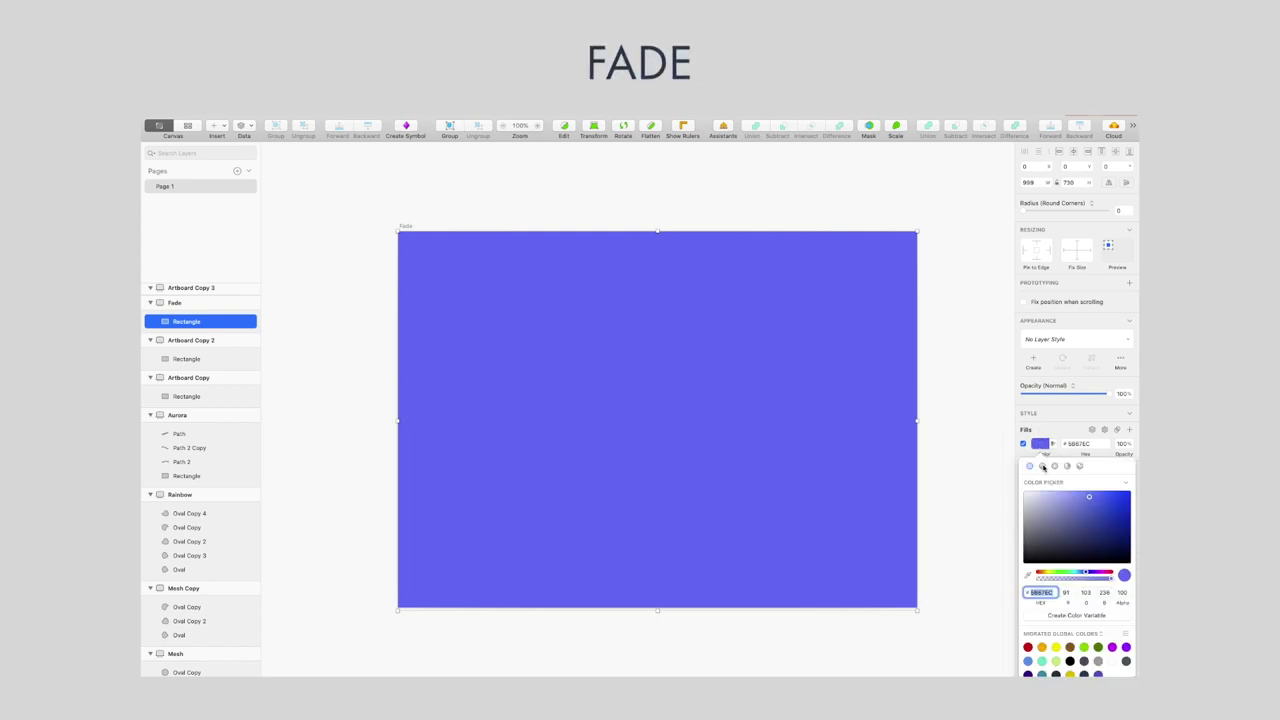
pyautogui.click(1042, 466)
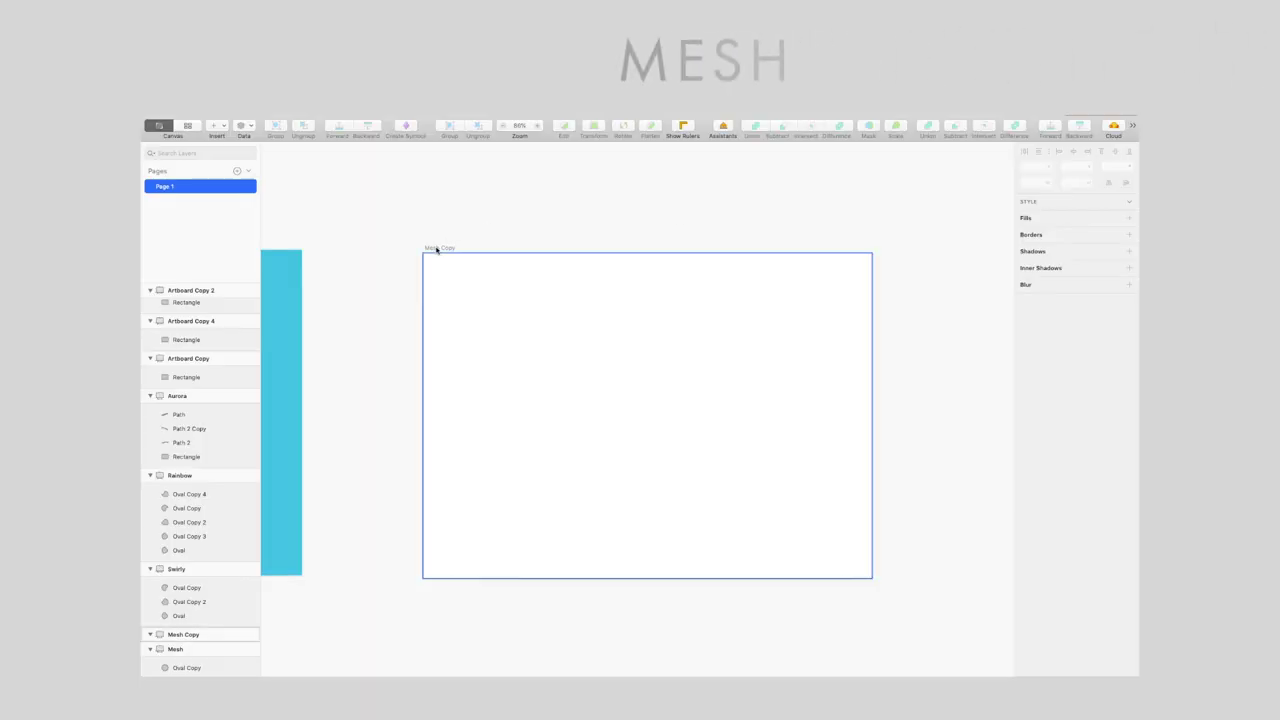
# Draw ovals on the Mesh Copy artboard and enlarge them into large overlapping purple circles
pyautogui.click(437, 247)
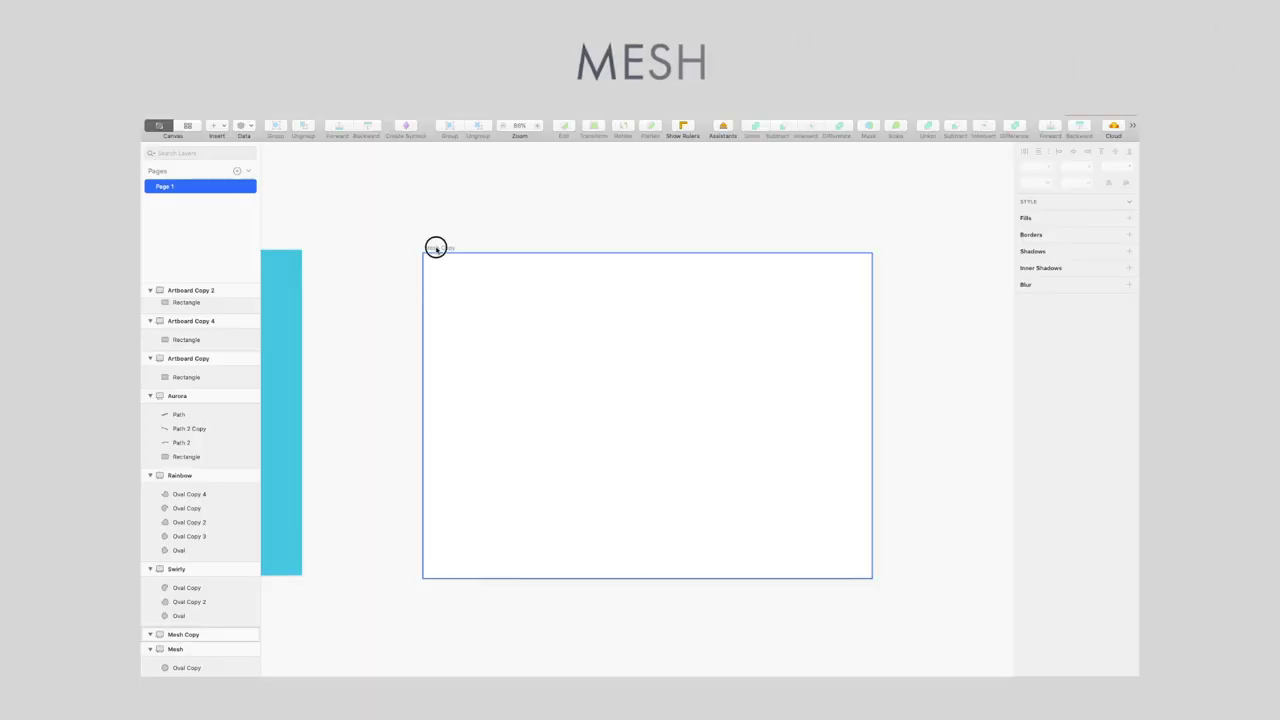
pyautogui.click(210, 127)
pyautogui.moveTo(245, 158)
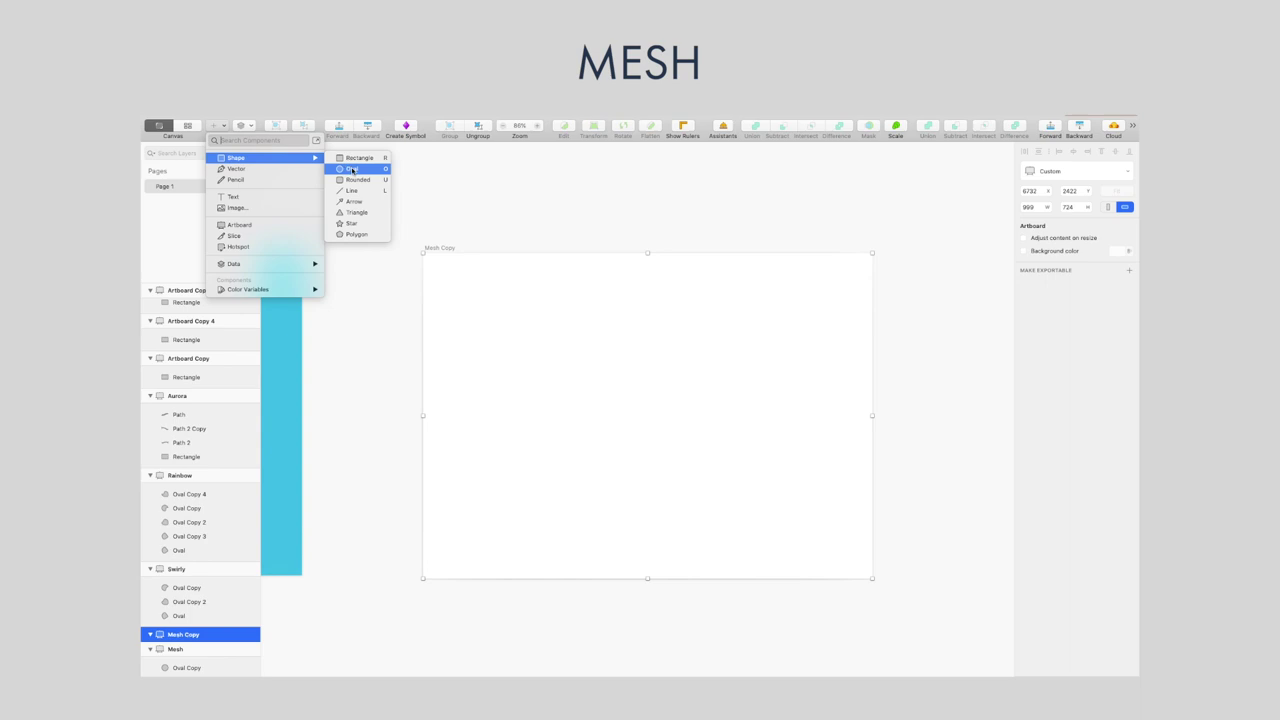
pyautogui.click(357, 170)
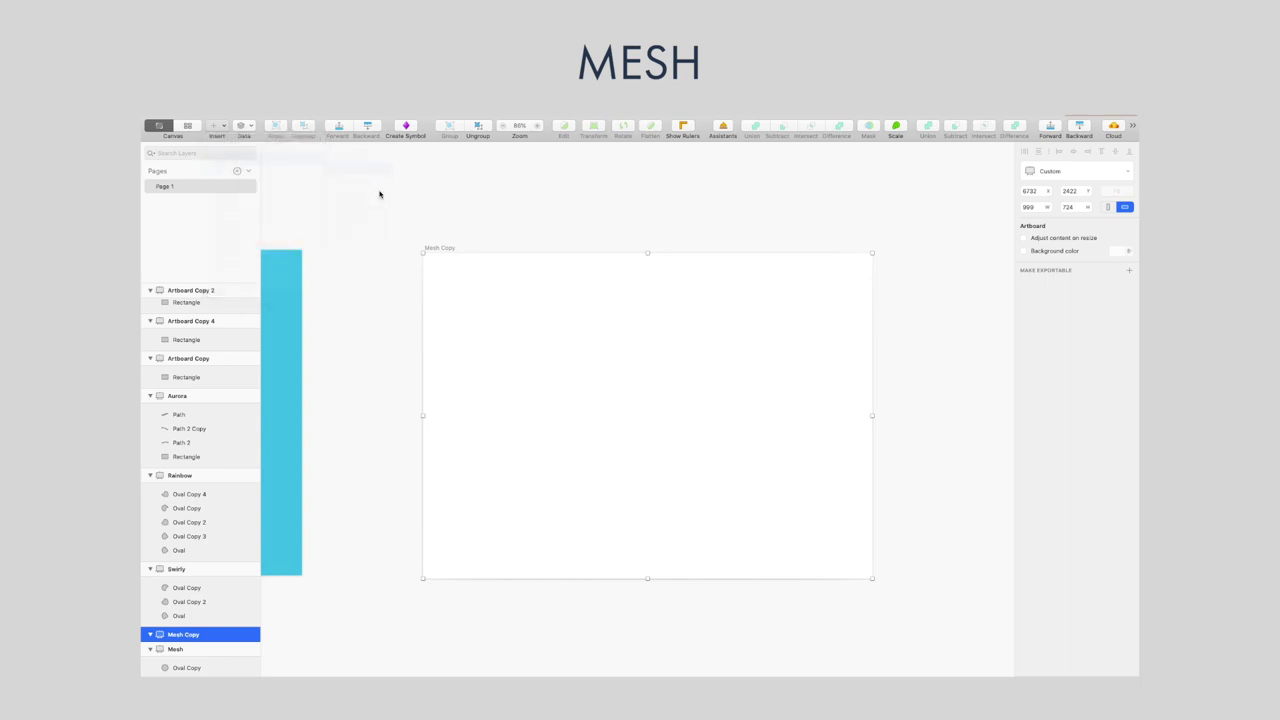
pyautogui.moveTo(396, 218); pyautogui.dragTo(543, 343)
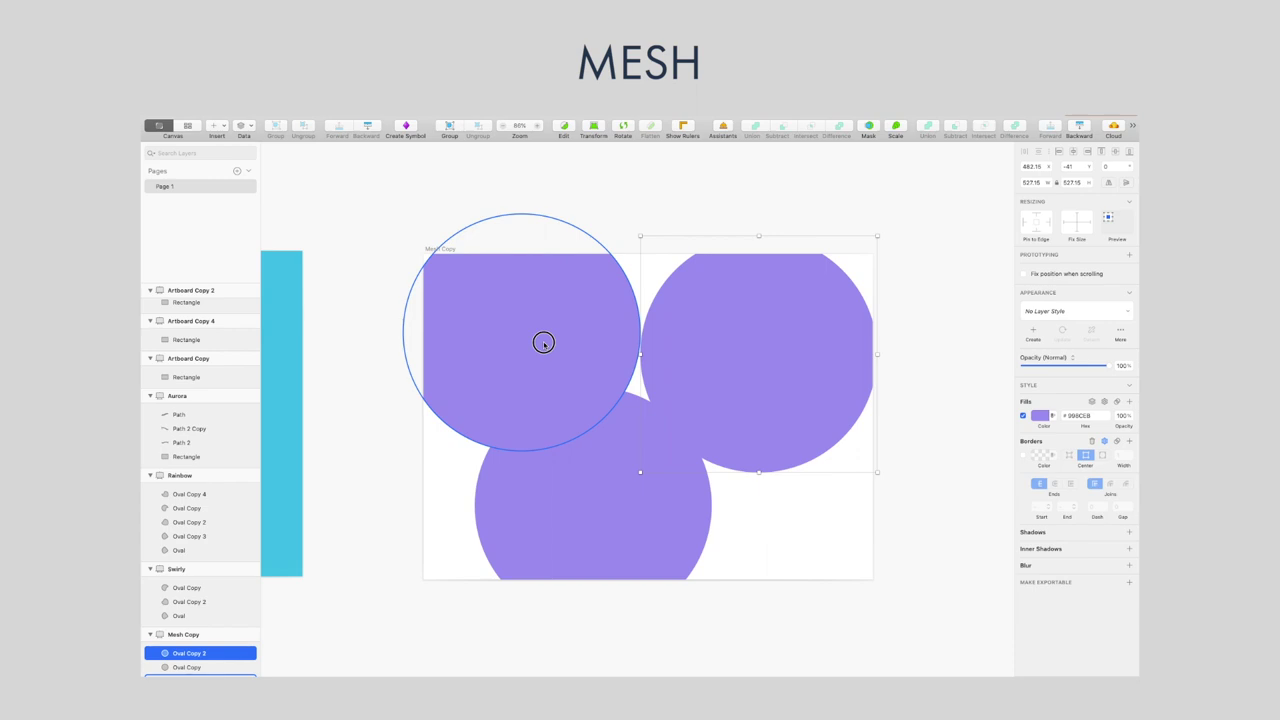
pyautogui.moveTo(398, 455); pyautogui.dragTo(378, 482)
pyautogui.click(672, 545)
# Enlarge the lower circles, one to 650 × 650
pyautogui.moveTo(473, 625); pyautogui.dragTo(400, 661)
pyautogui.moveTo(711, 532); pyautogui.dragTo(957, 551)
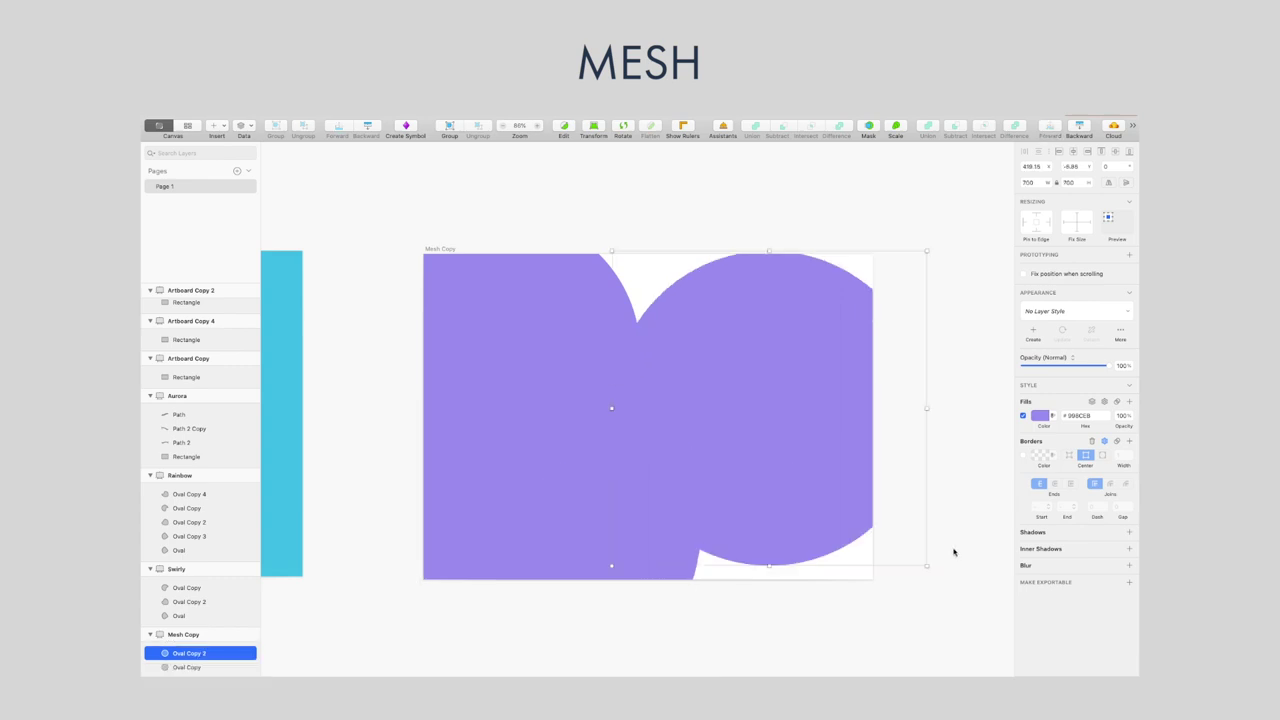
pyautogui.click(957, 551)
# Fill the top-left circle bright purple and the bottom-left circle light blue
pyautogui.click(563, 317)
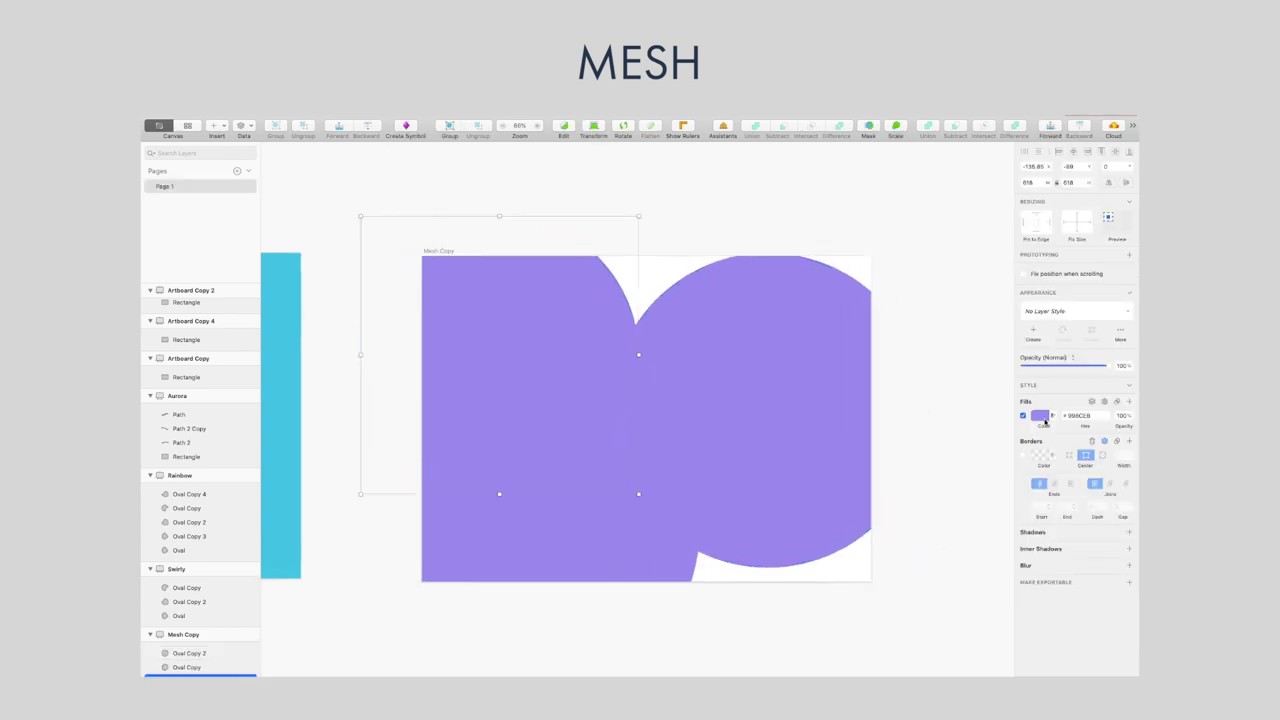
pyautogui.click(1043, 419)
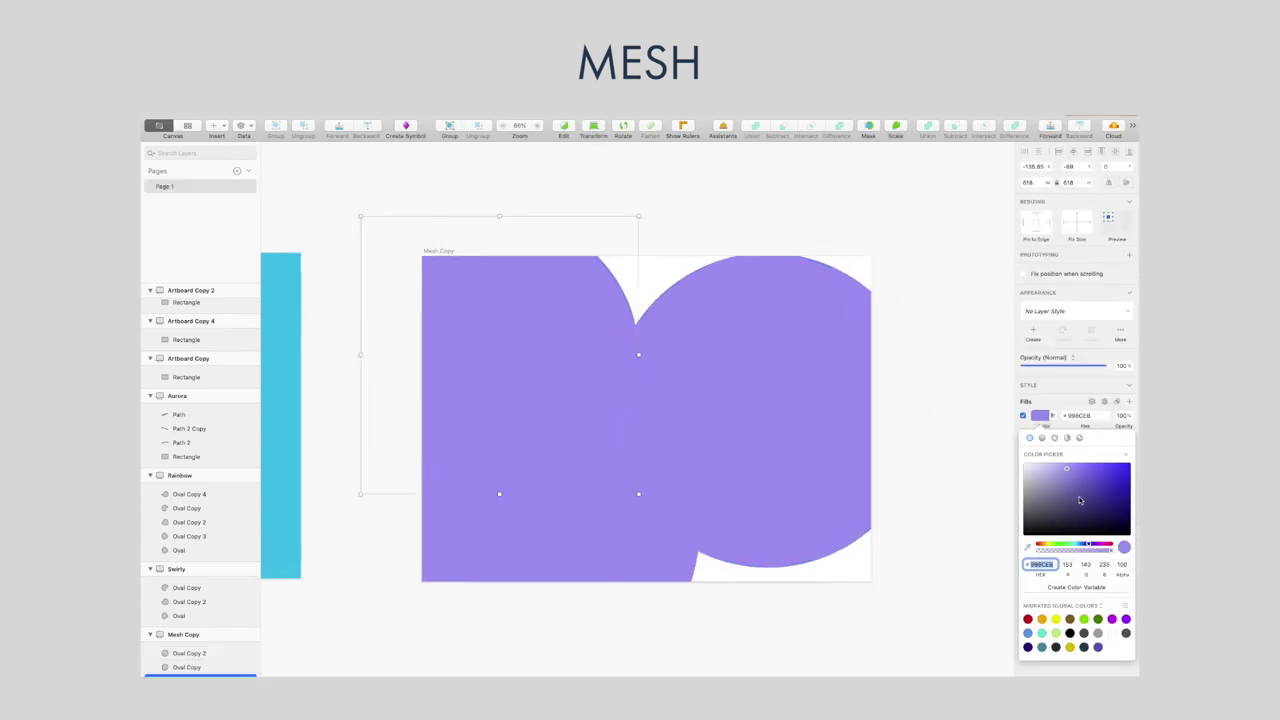
pyautogui.click(1126, 620)
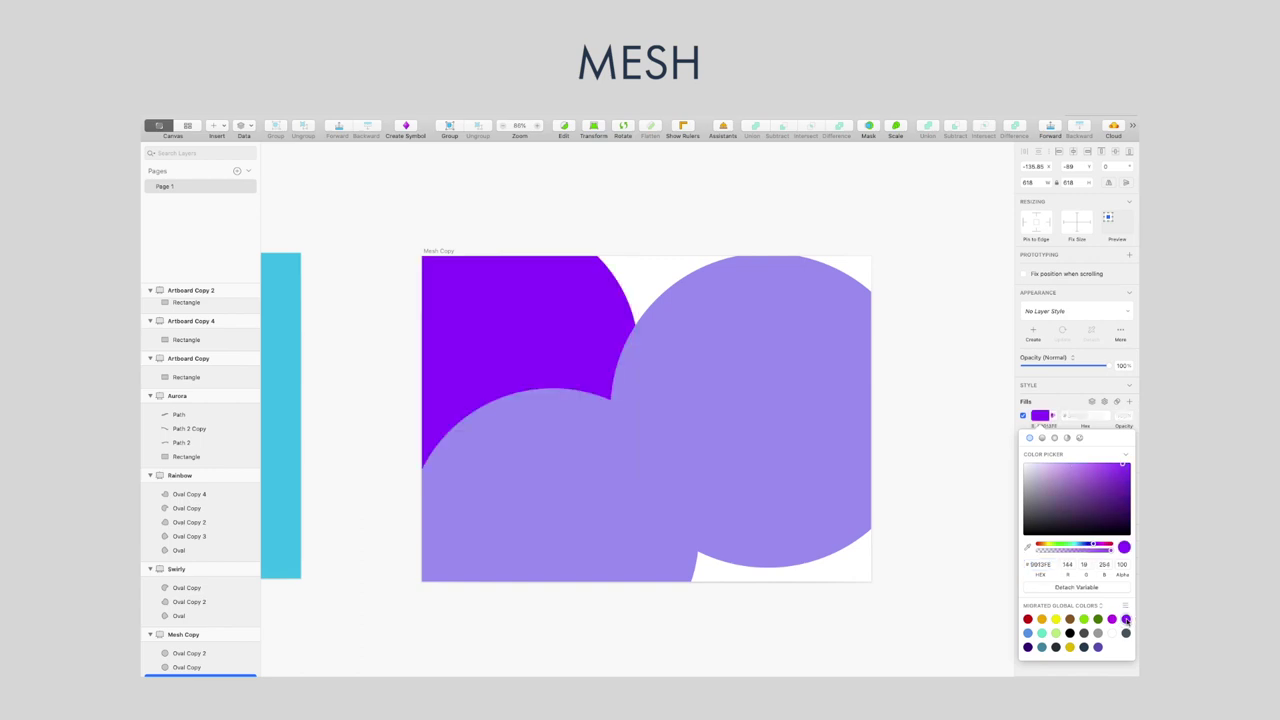
pyautogui.click(566, 483)
pyautogui.moveTo(1087, 545); pyautogui.dragTo(1080, 545)
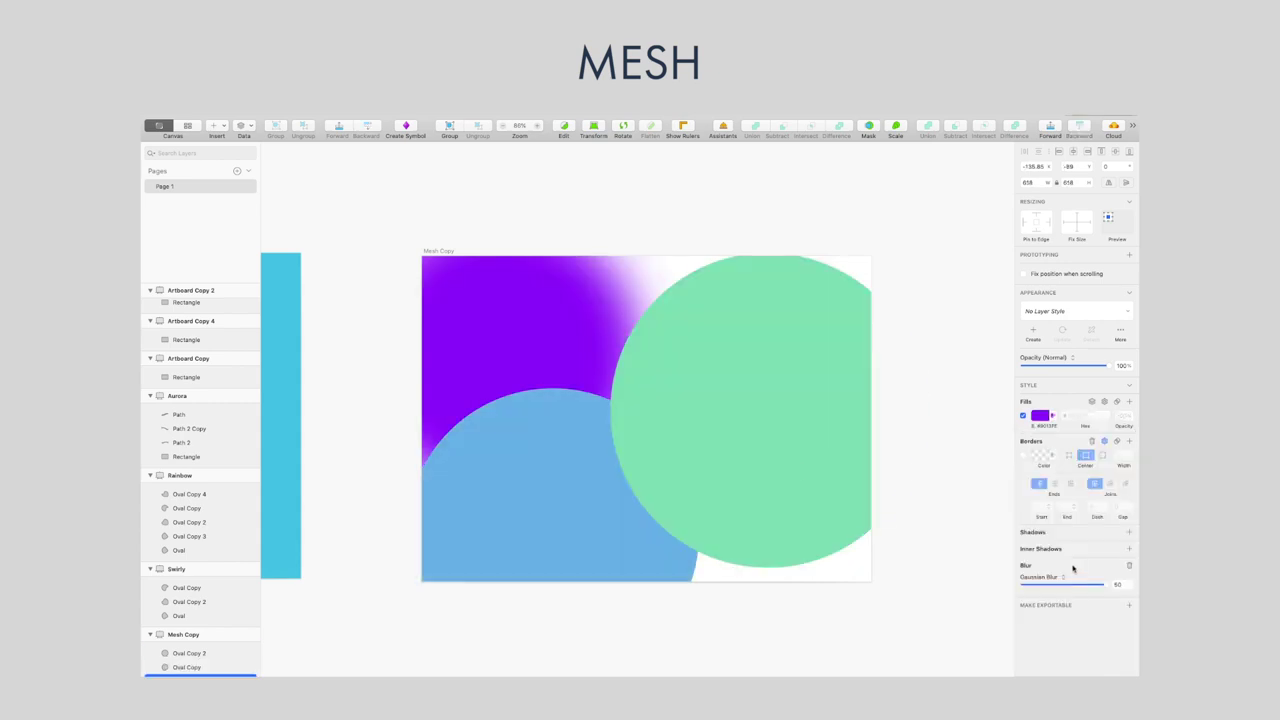
# Apply a strong Gaussian blur to the selected circles
pyautogui.click(800, 466)
pyautogui.keyDown('shift'); pyautogui.click(615, 500); pyautogui.keyUp('shift')
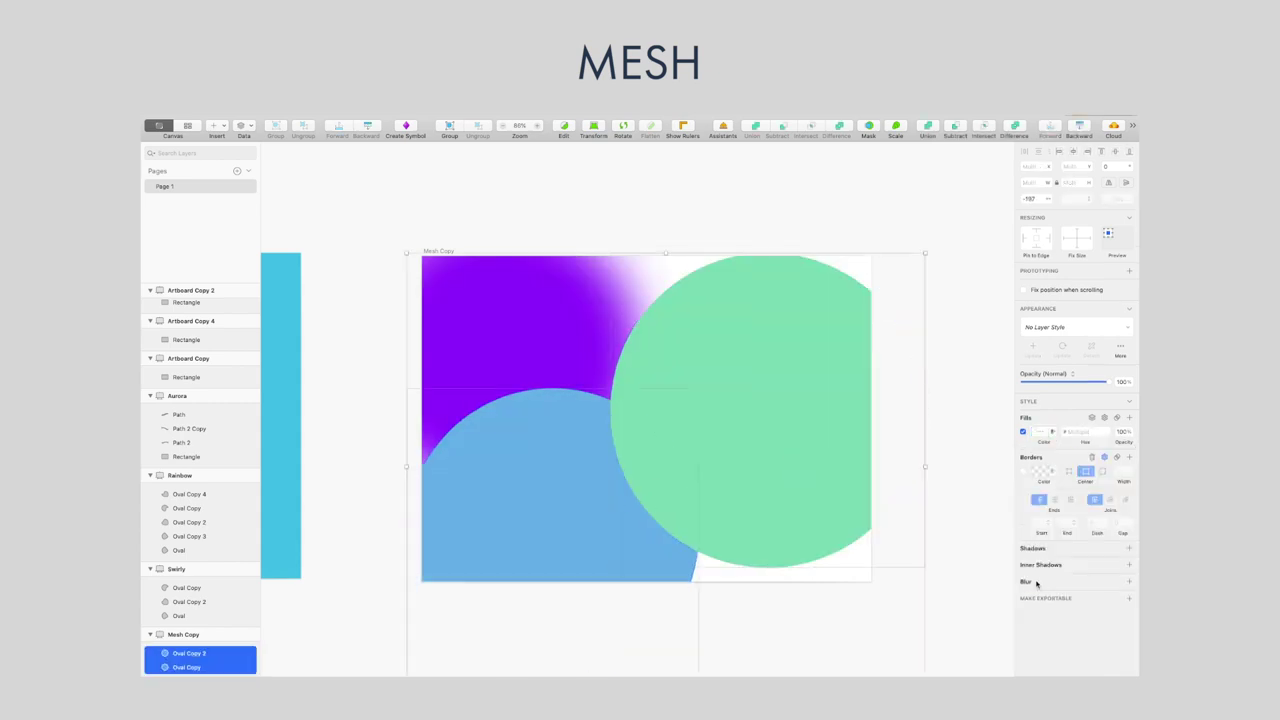
pyautogui.click(1128, 582)
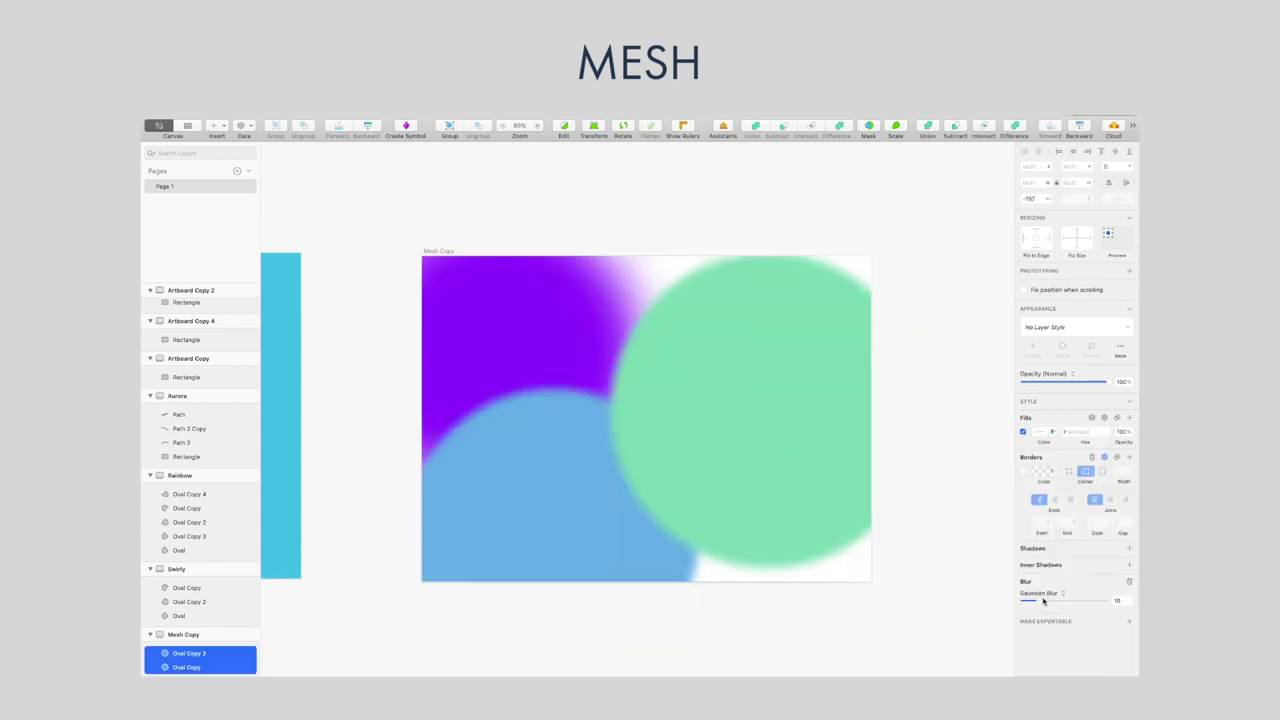
pyautogui.click(1120, 600)
pyautogui.click(873, 617)
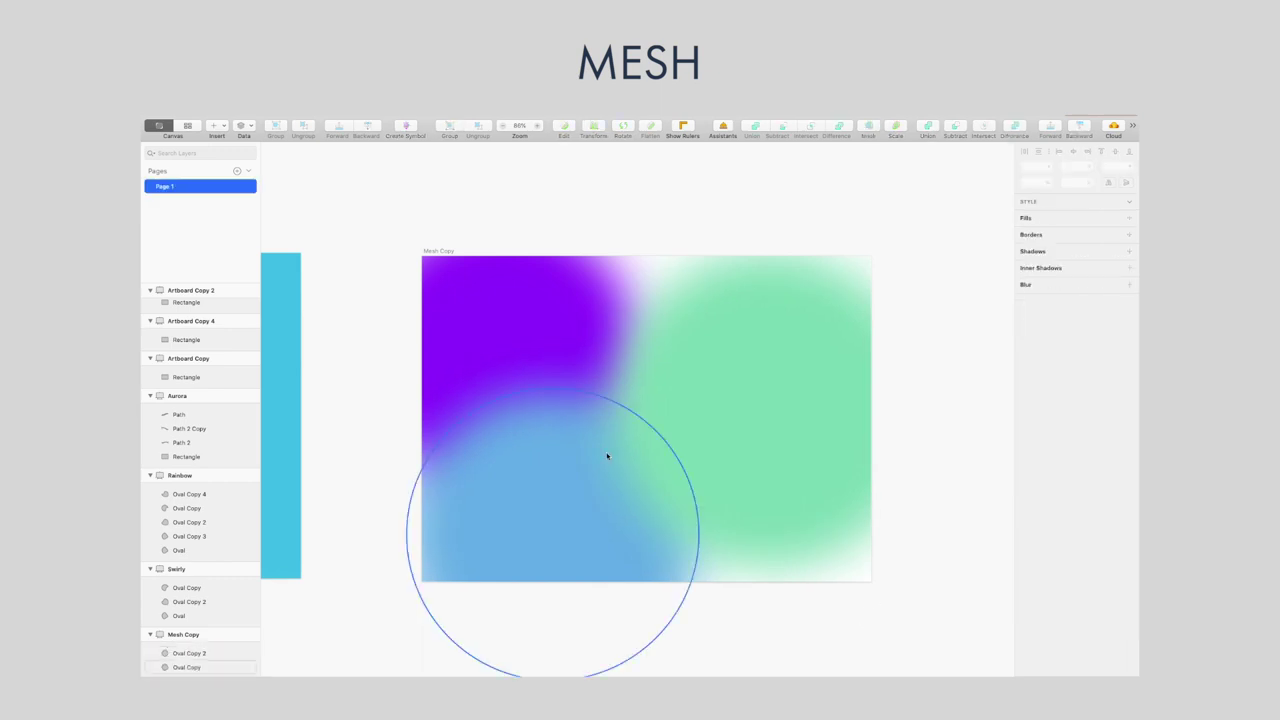
# Move the blue circle down-right and the purple circle up-right
pyautogui.click(597, 486)
pyautogui.moveTo(597, 486); pyautogui.dragTo(626, 500)
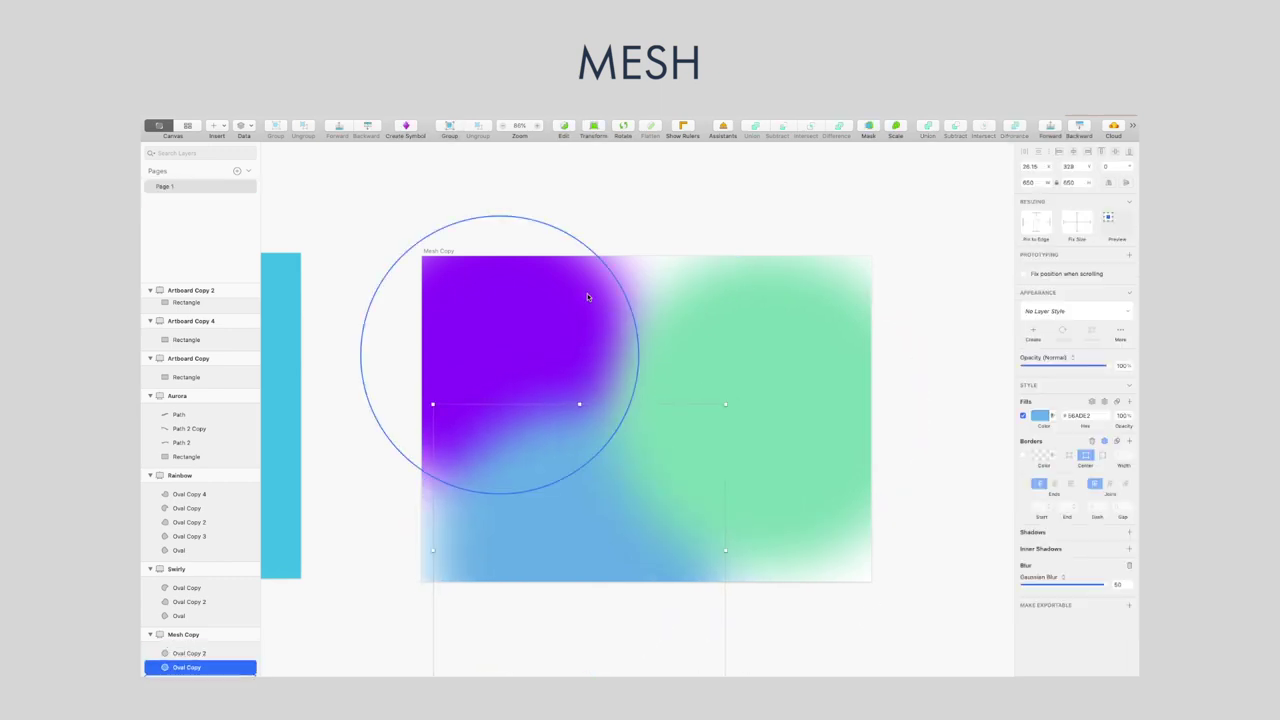
pyautogui.moveTo(592, 296); pyautogui.dragTo(618, 282)
pyautogui.click(703, 466)
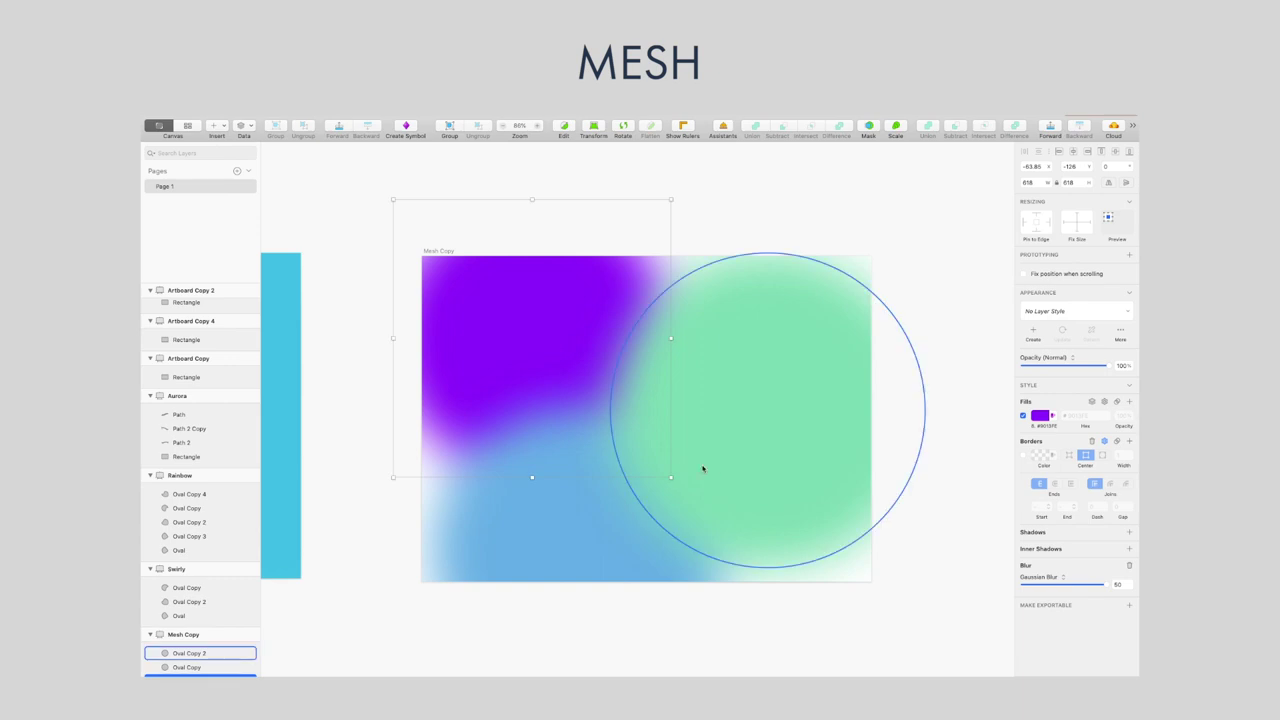
pyautogui.click(870, 248)
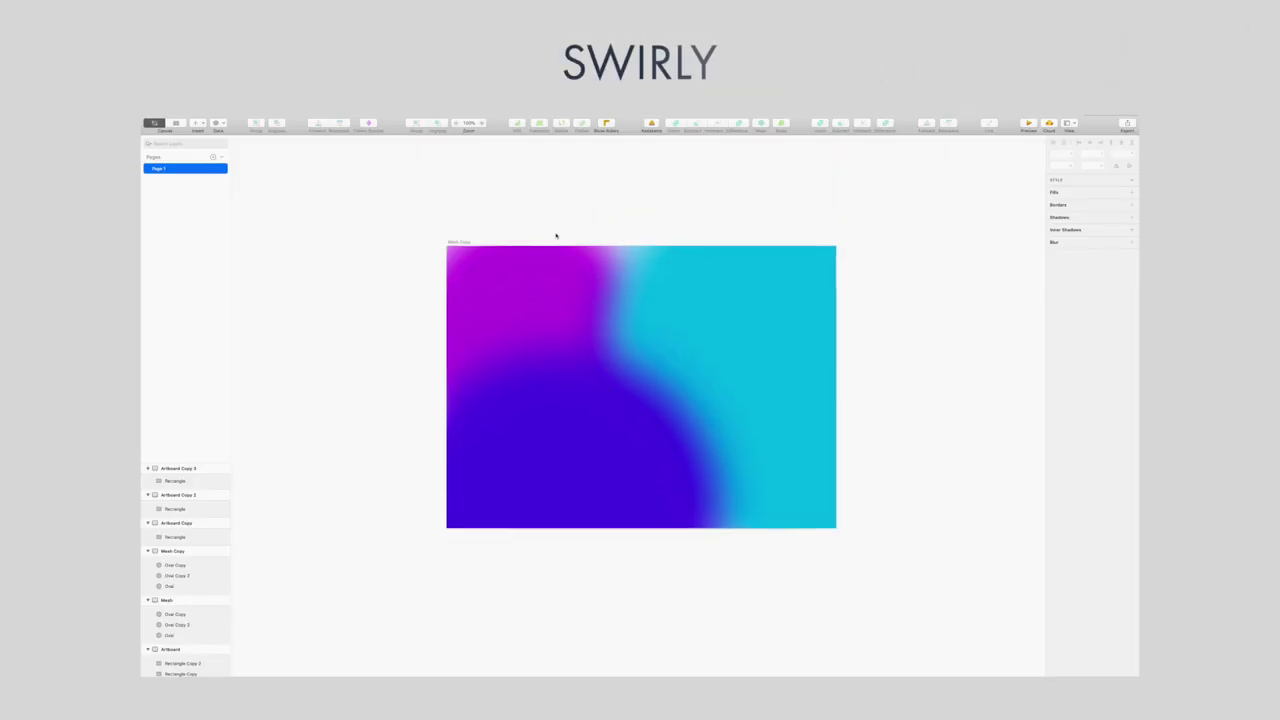
# Drag the magenta oval's and cyan shape's points and handles into wavy, bulging edges
pyautogui.click(528, 266)
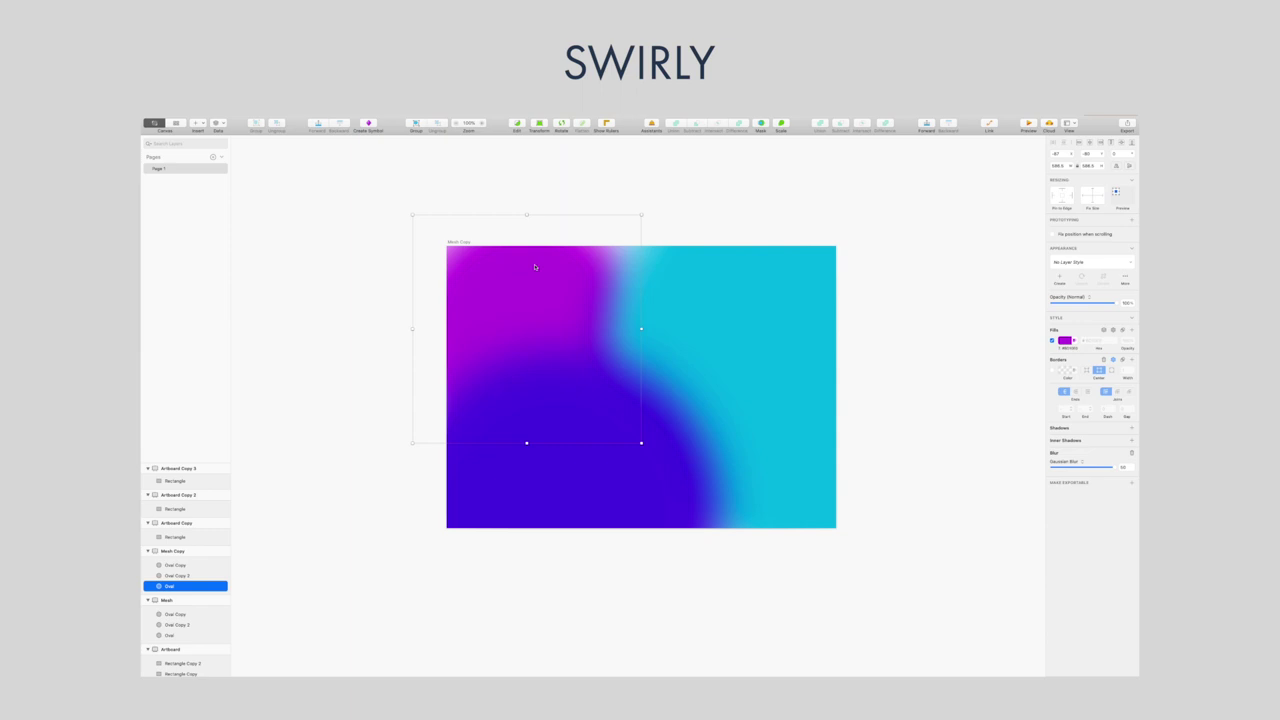
pyautogui.doubleClick(535, 267)
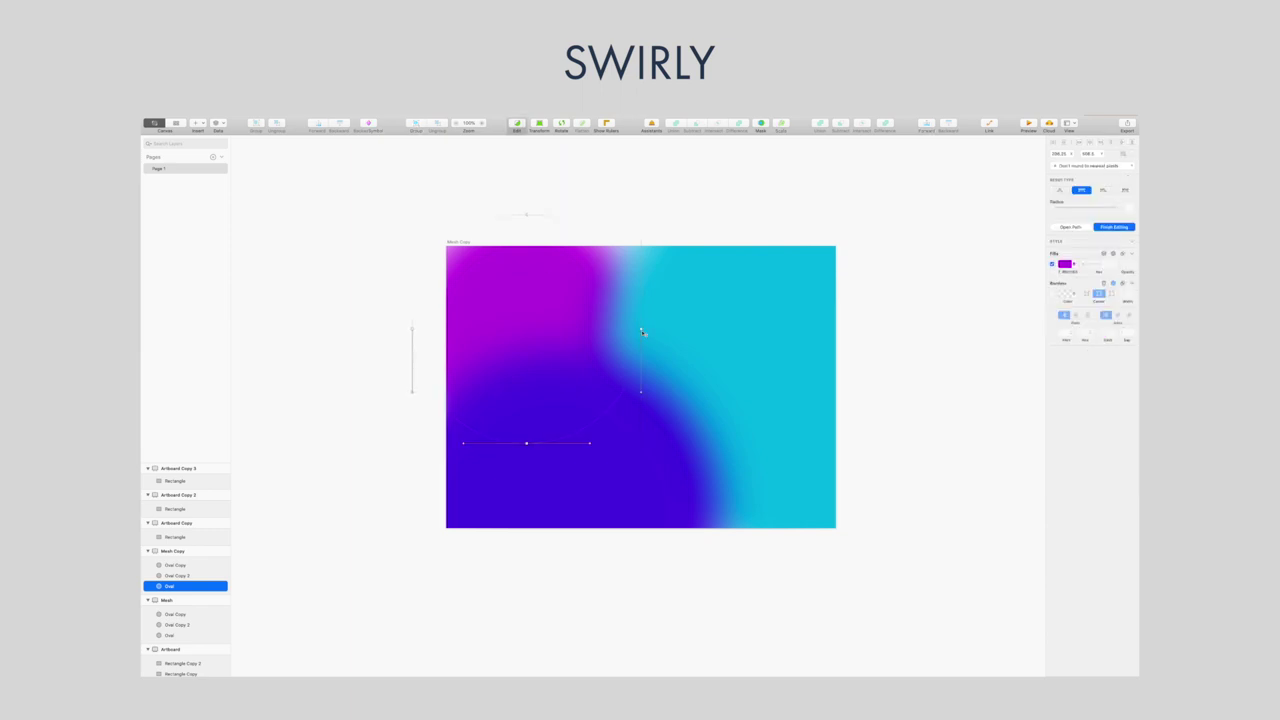
pyautogui.moveTo(642, 330); pyautogui.dragTo(627, 328)
pyautogui.moveTo(629, 394); pyautogui.dragTo(660, 383)
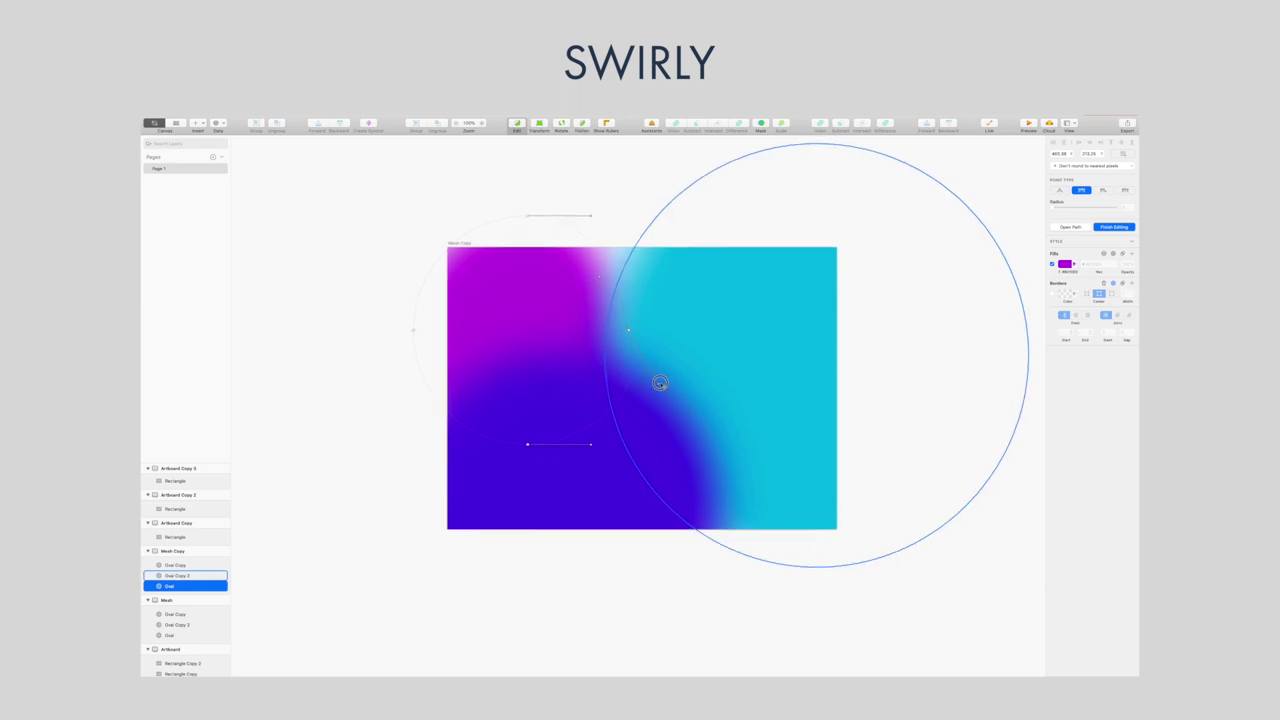
pyautogui.moveTo(589, 217); pyautogui.dragTo(569, 240)
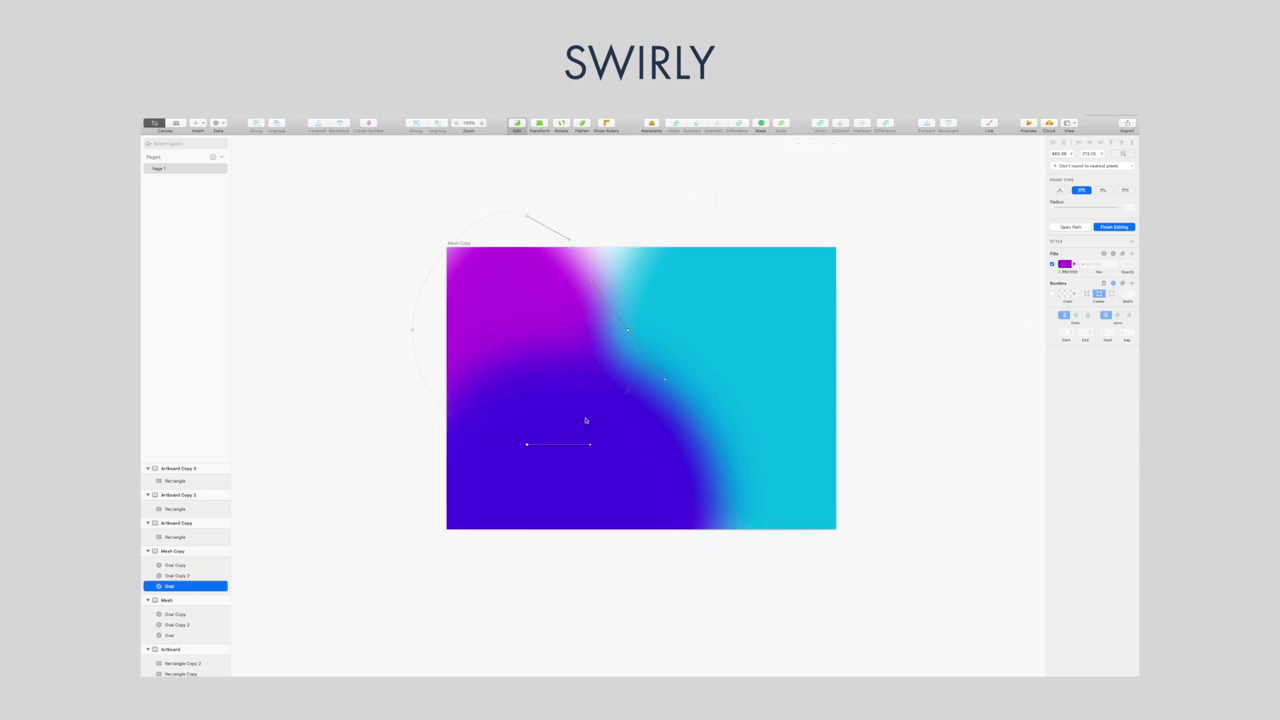
pyautogui.moveTo(597, 402); pyautogui.dragTo(575, 531)
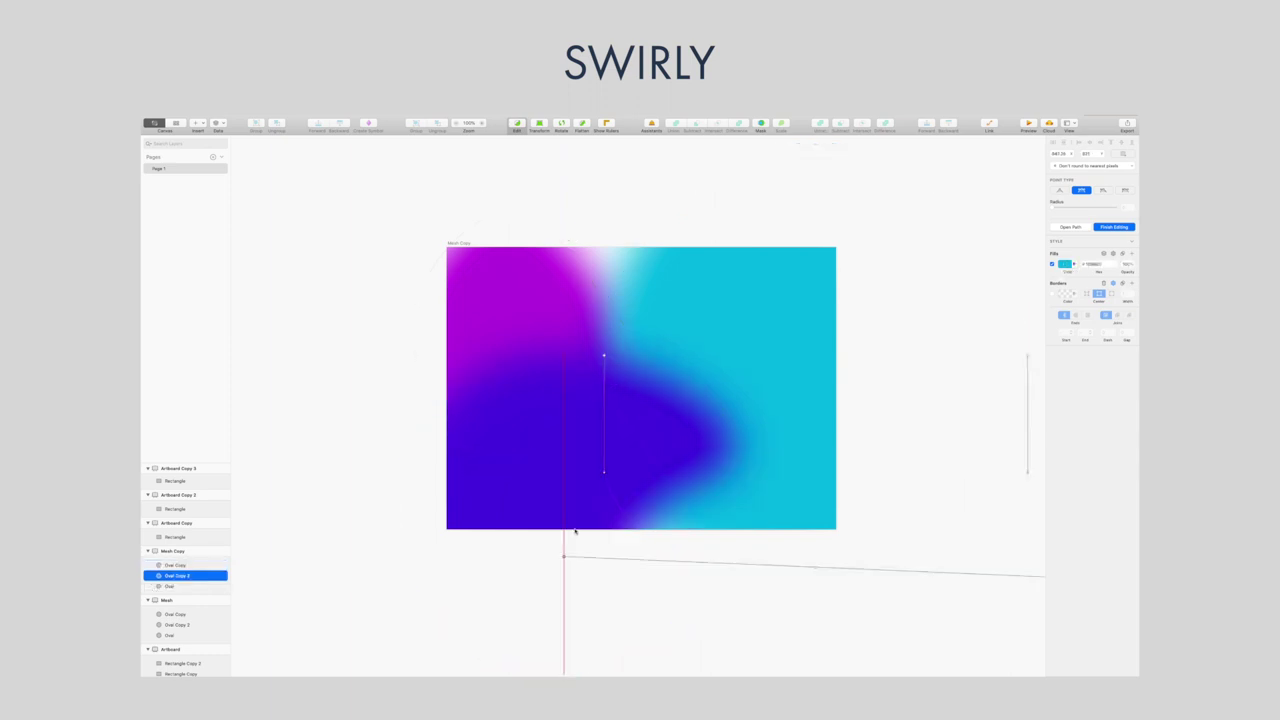
pyautogui.moveTo(605, 475); pyautogui.dragTo(534, 377)
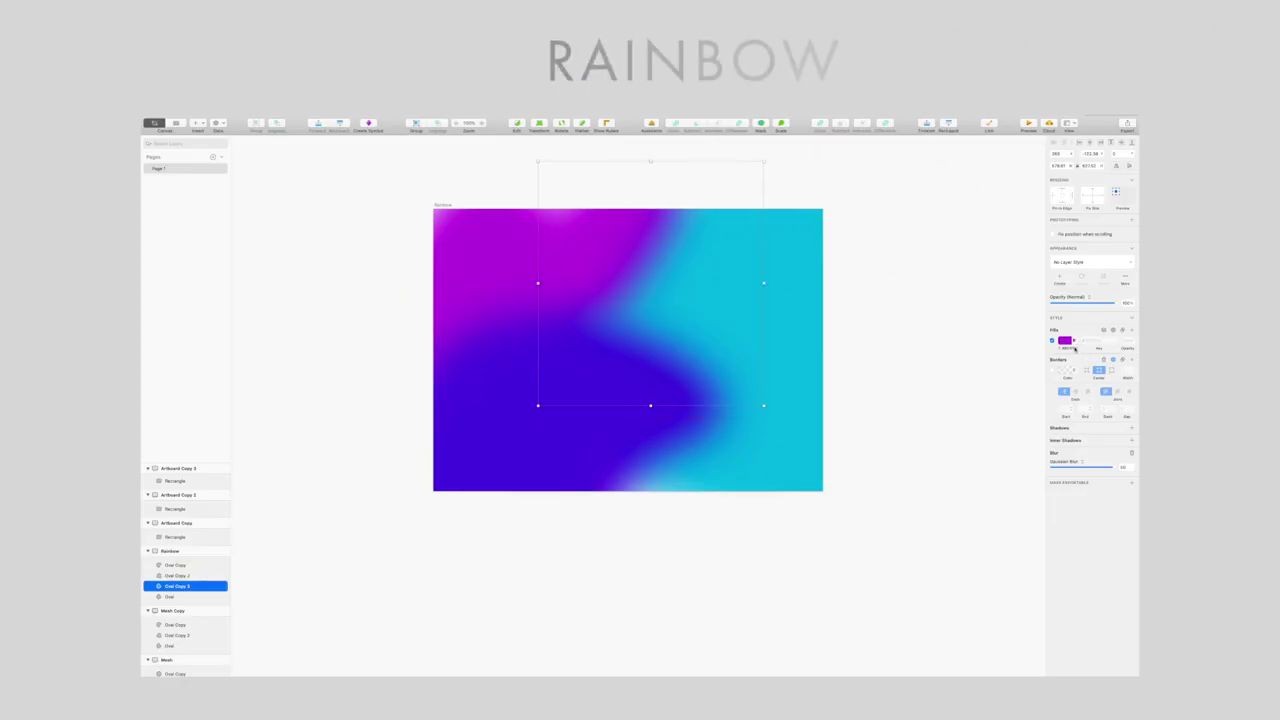
# Recolour the current oval's fill from purple to green
pyautogui.click(1067, 342)
pyautogui.moveTo(1105, 437); pyautogui.dragTo(1085, 437)
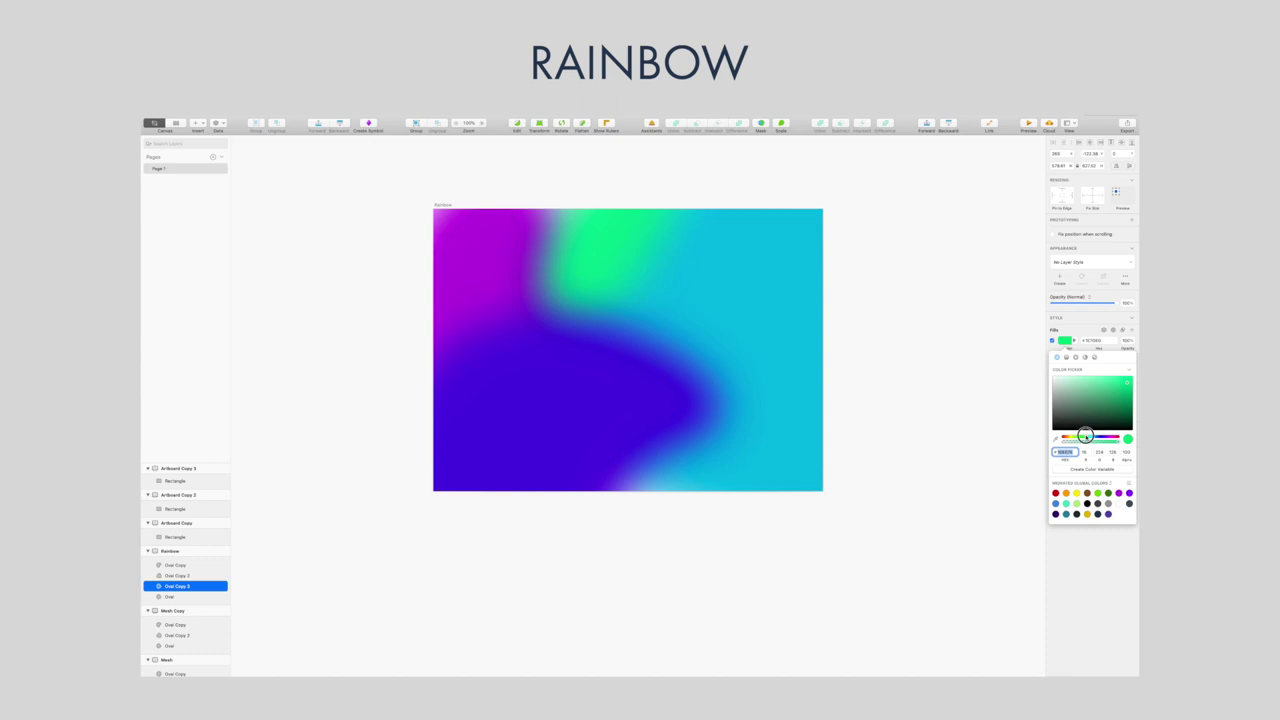
pyautogui.click(878, 378)
# Duplicate the cyan oval, shrink the copy, tint it orange, and move it toward the bottom edge
pyautogui.click(557, 316)
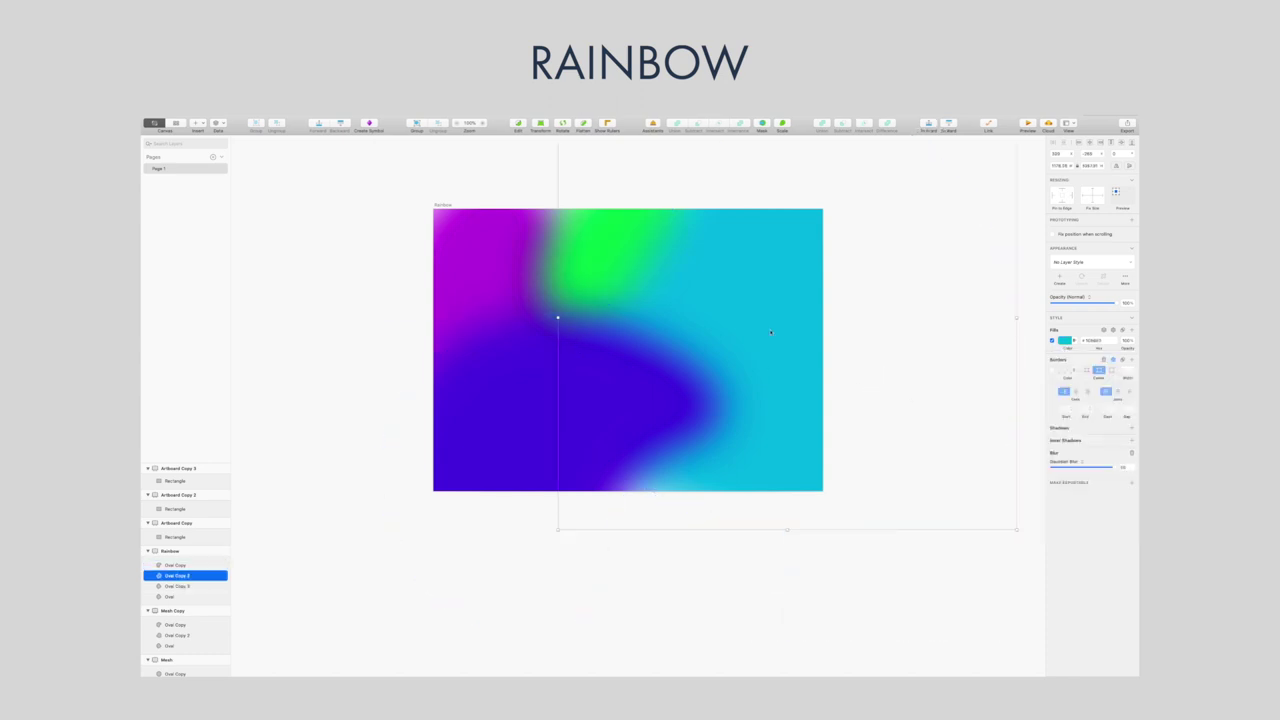
pyautogui.moveTo(770, 332); pyautogui.dragTo(674, 410)
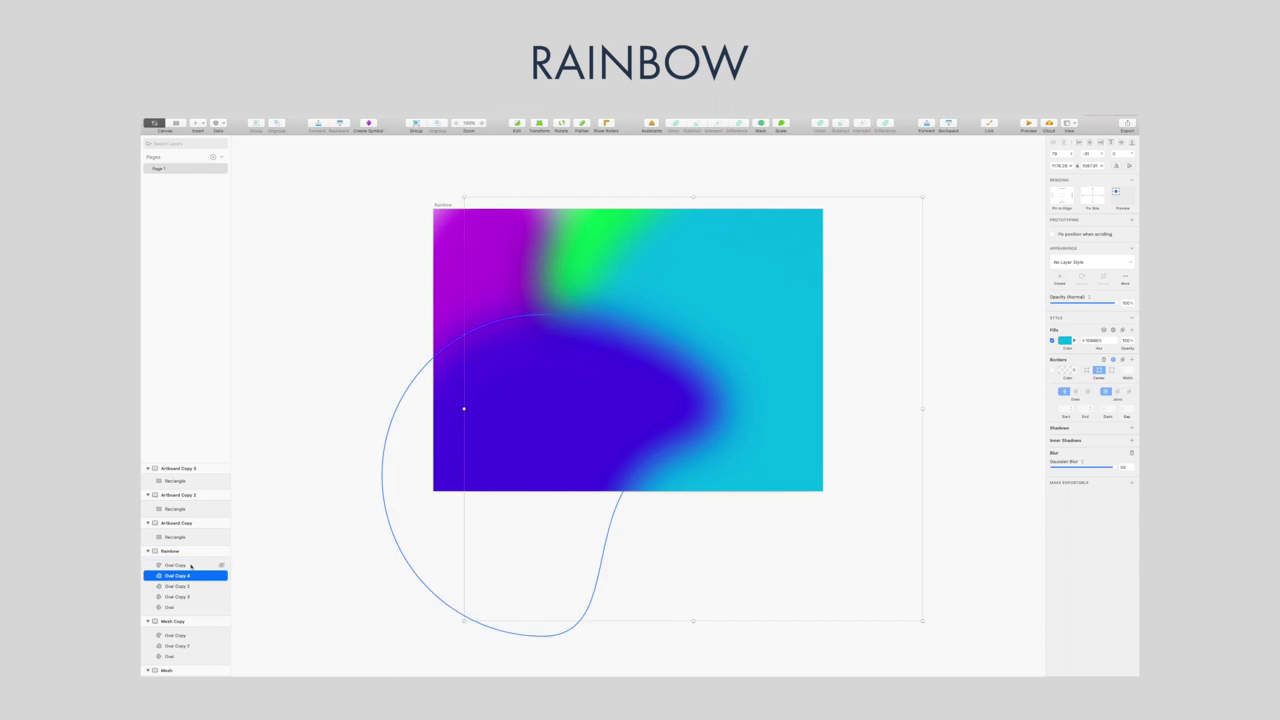
pyautogui.moveTo(185, 575); pyautogui.dragTo(183, 556)
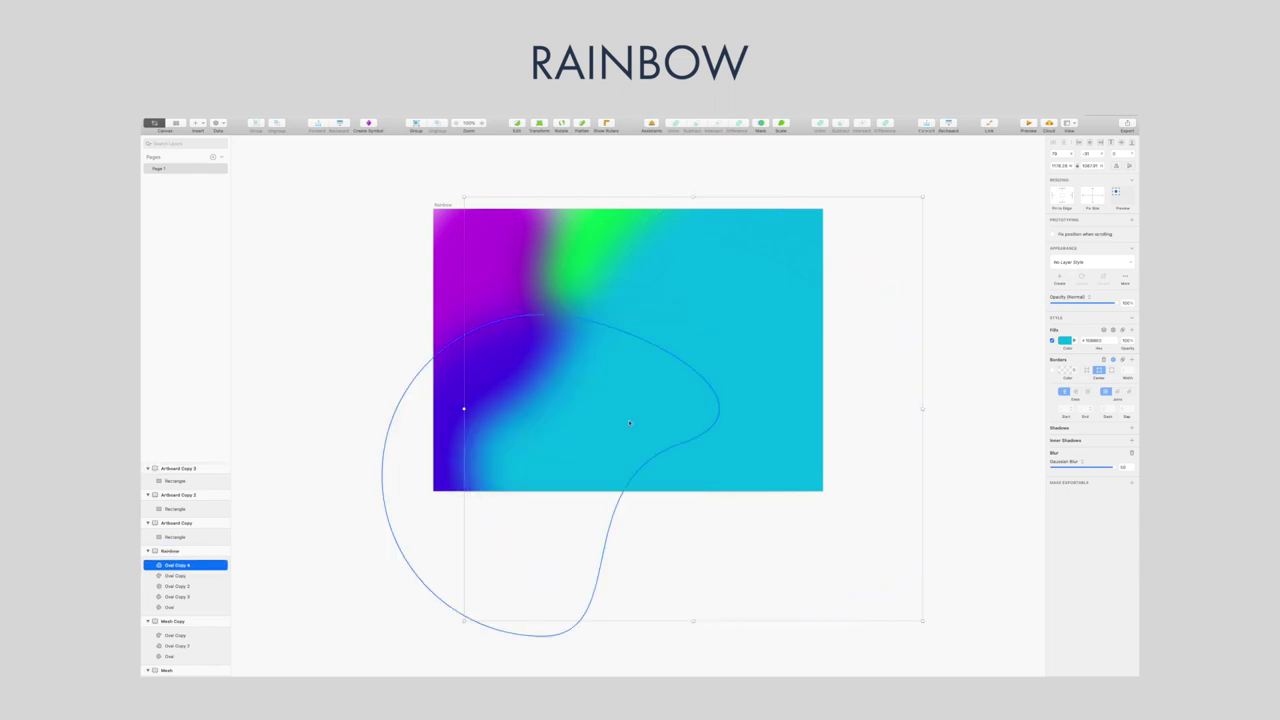
pyautogui.moveTo(923, 197); pyautogui.dragTo(801, 308)
pyautogui.click(1065, 341)
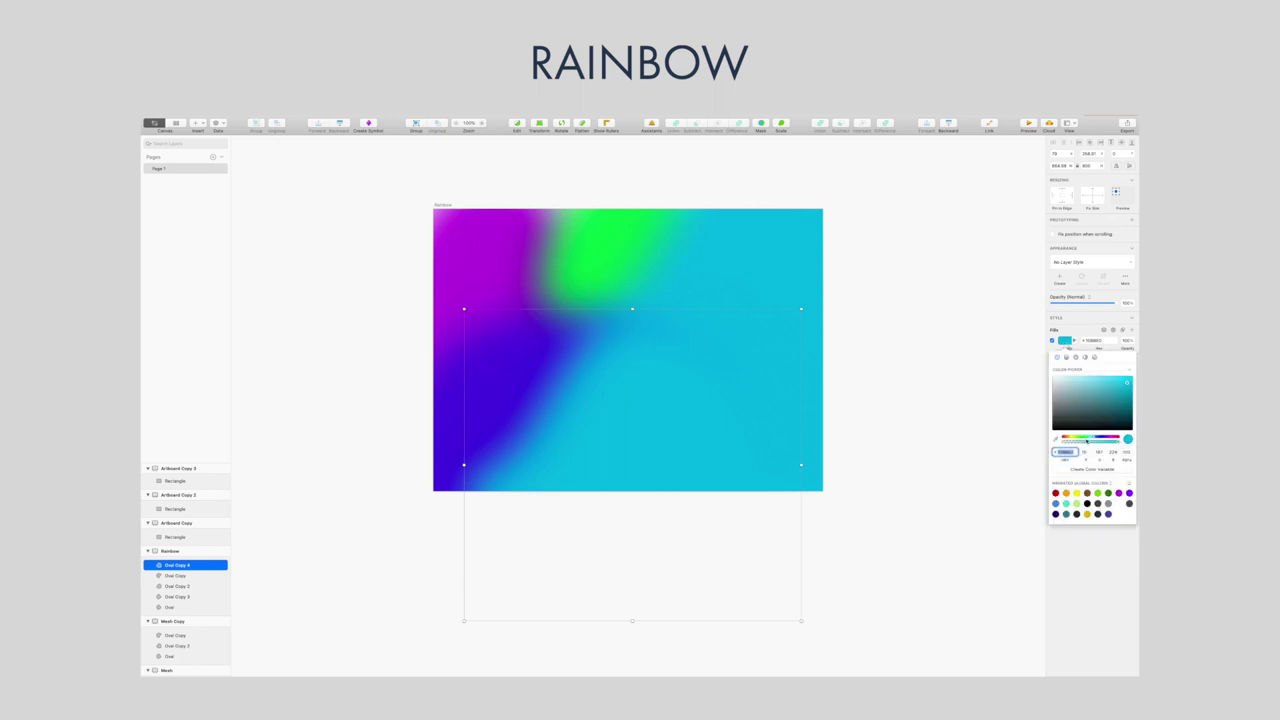
pyautogui.moveTo(1088, 440); pyautogui.dragTo(1065, 437)
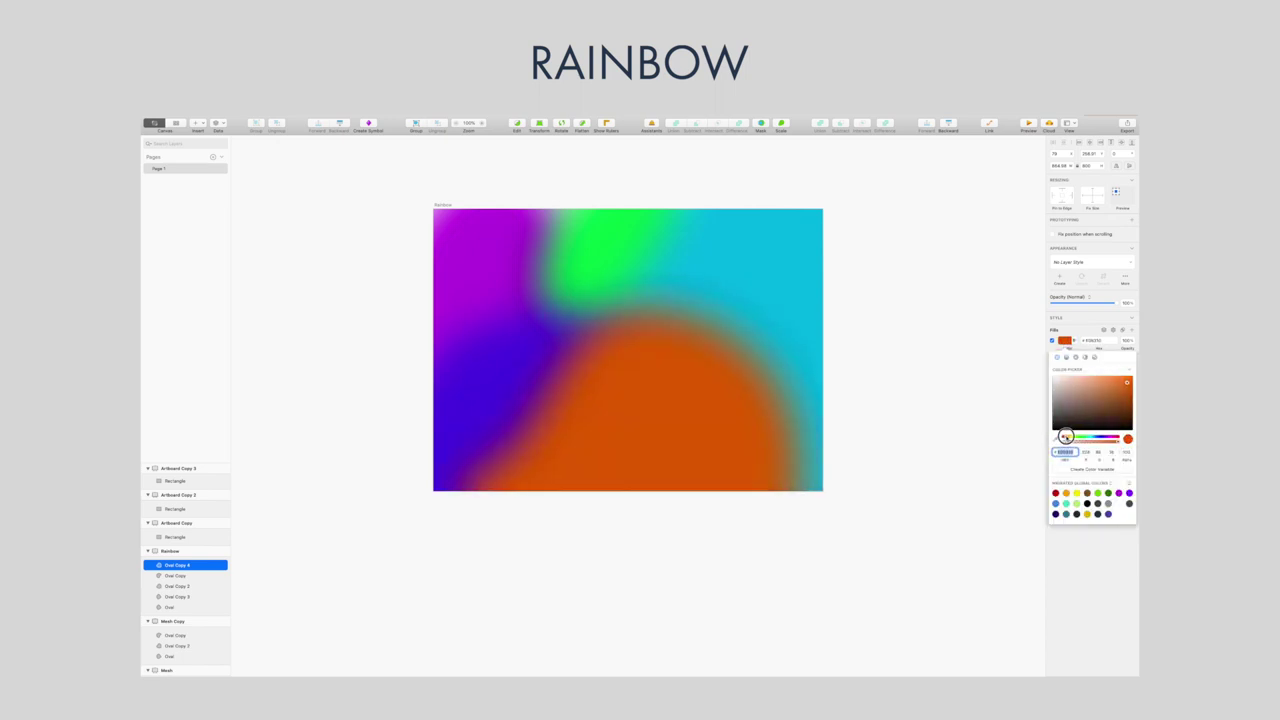
pyautogui.click(926, 434)
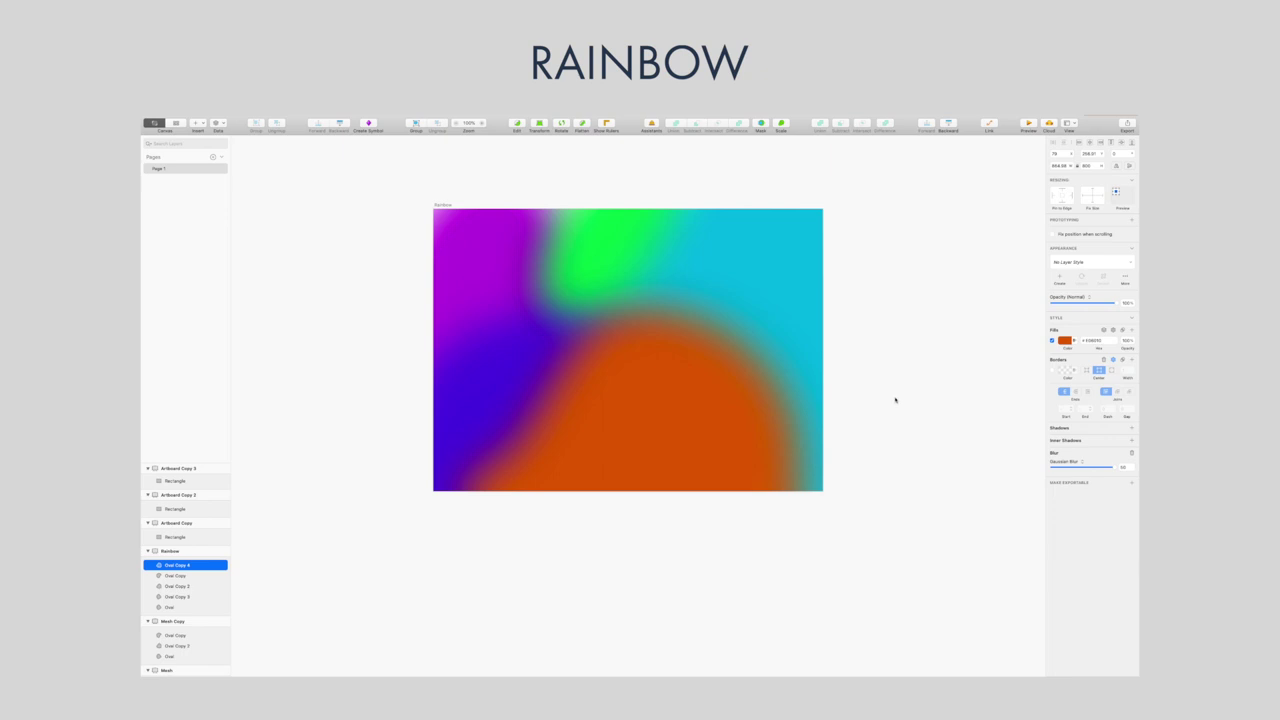
pyautogui.moveTo(714, 412); pyautogui.dragTo(746, 480)
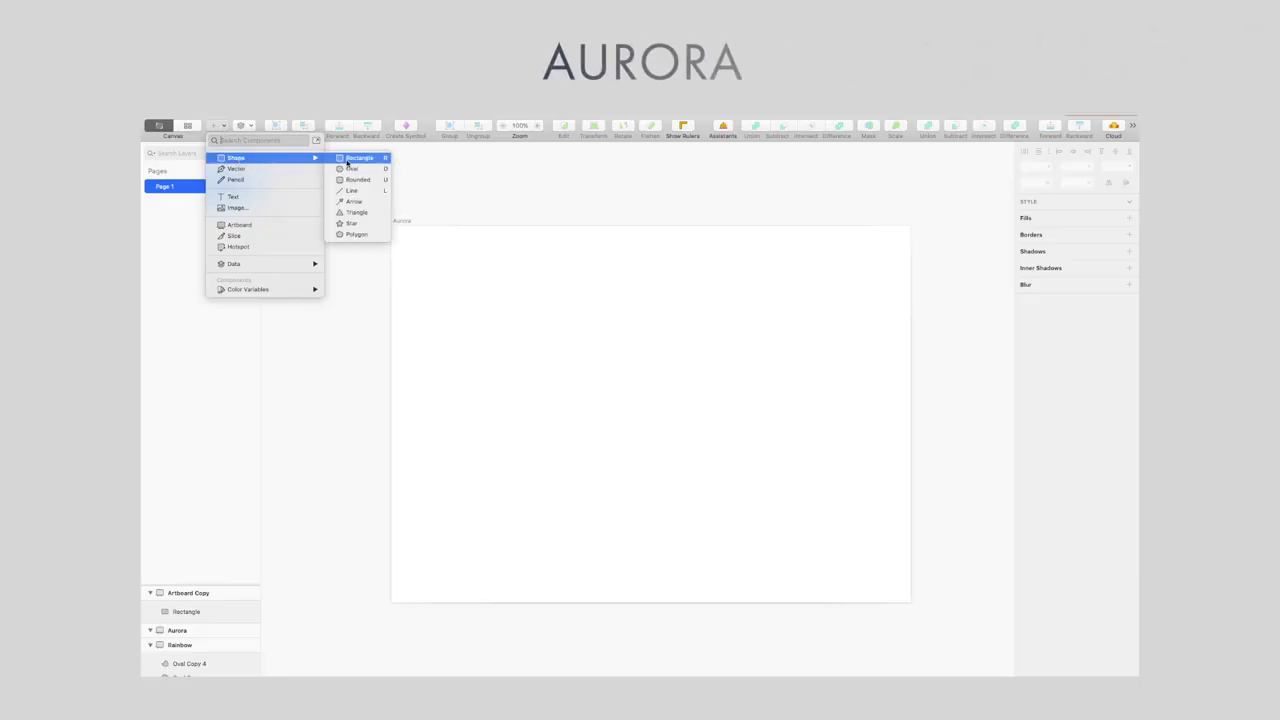
# Draw a rectangle covering the whole Aurora artboard with a linear gradient fill
pyautogui.click(350, 159)
pyautogui.moveTo(392, 226); pyautogui.dragTo(911, 602)
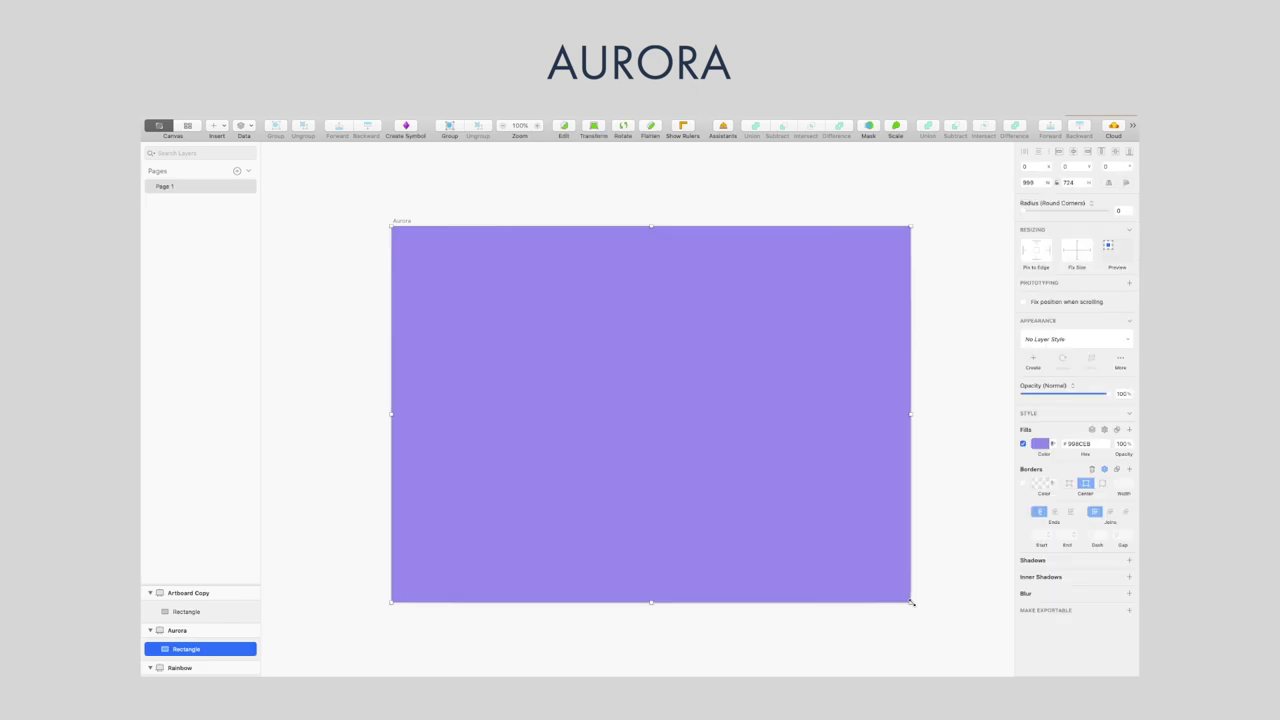
pyautogui.click(1046, 443)
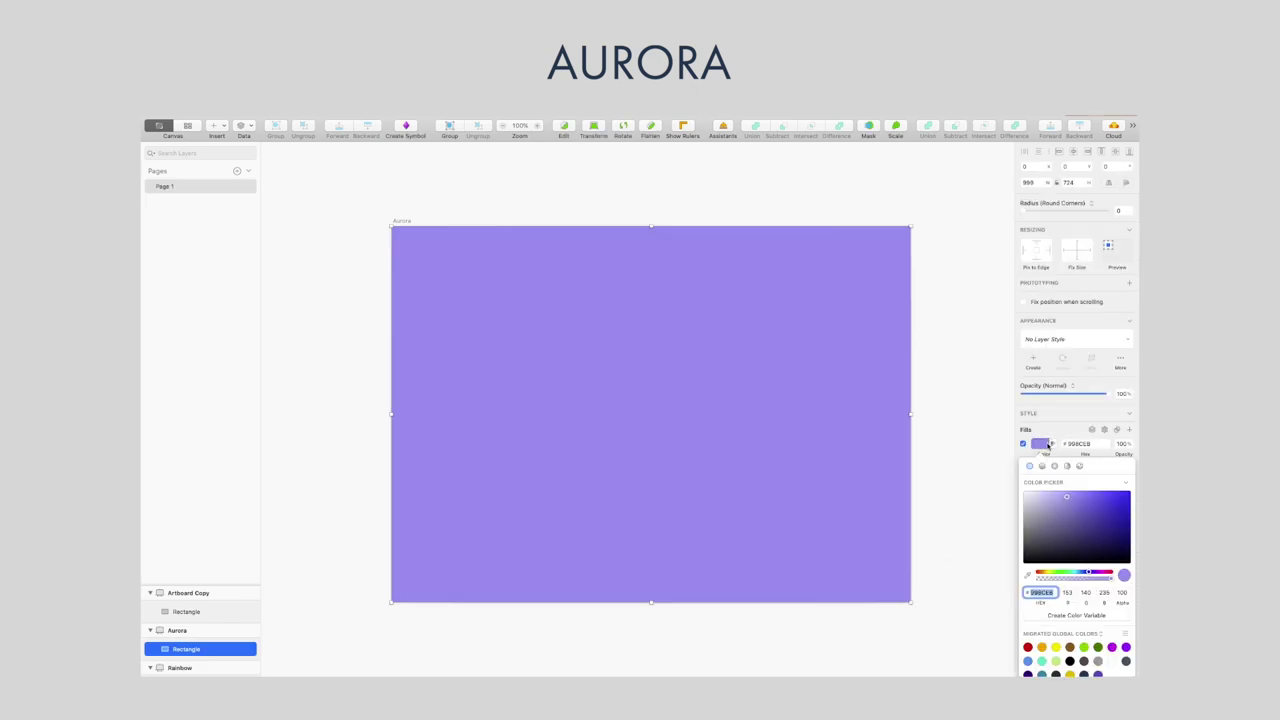
pyautogui.click(1042, 467)
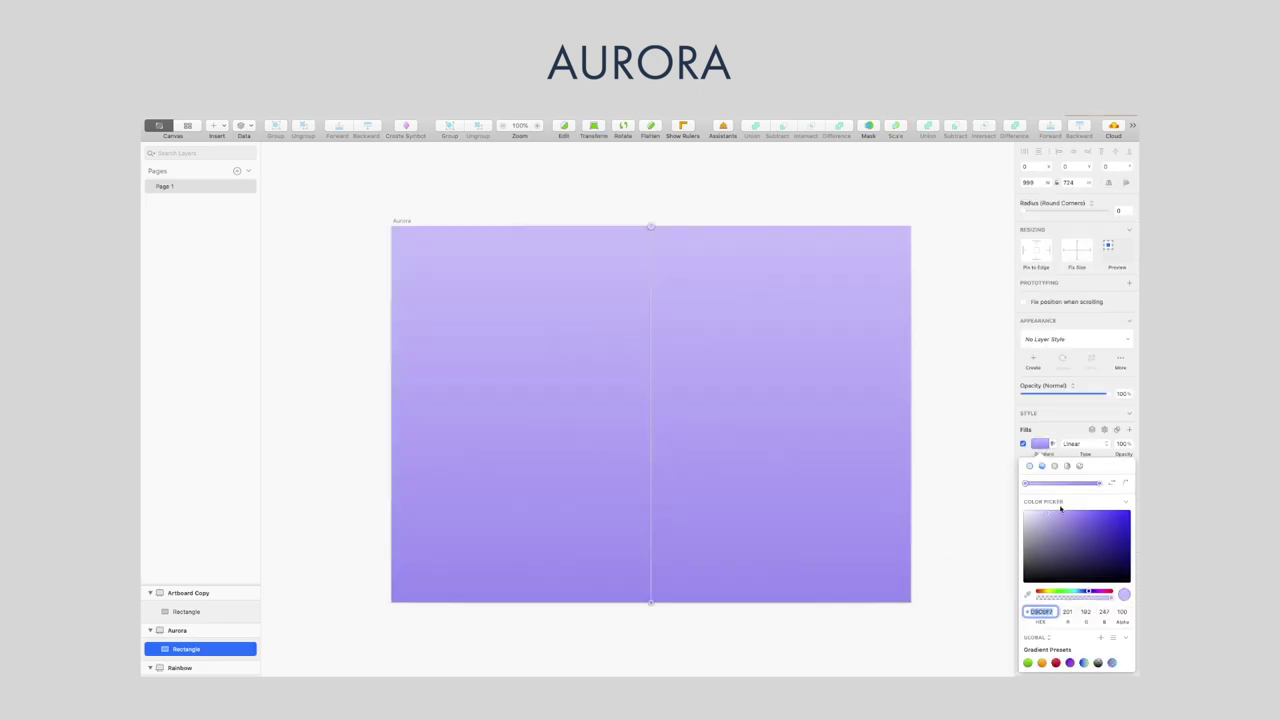
# Run the gradient diagonally from deep violet at lower left to saturated pink at upper right
pyautogui.moveTo(651, 227); pyautogui.dragTo(864, 261)
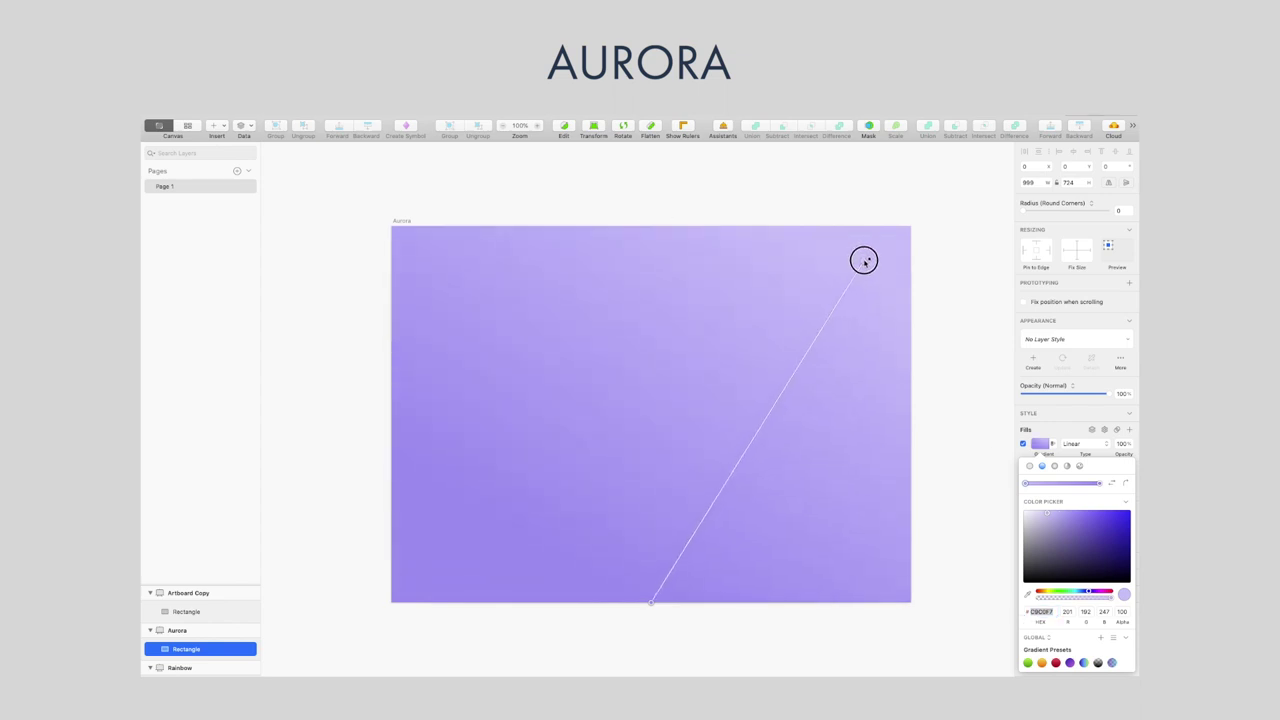
pyautogui.moveTo(650, 602); pyautogui.dragTo(450, 584)
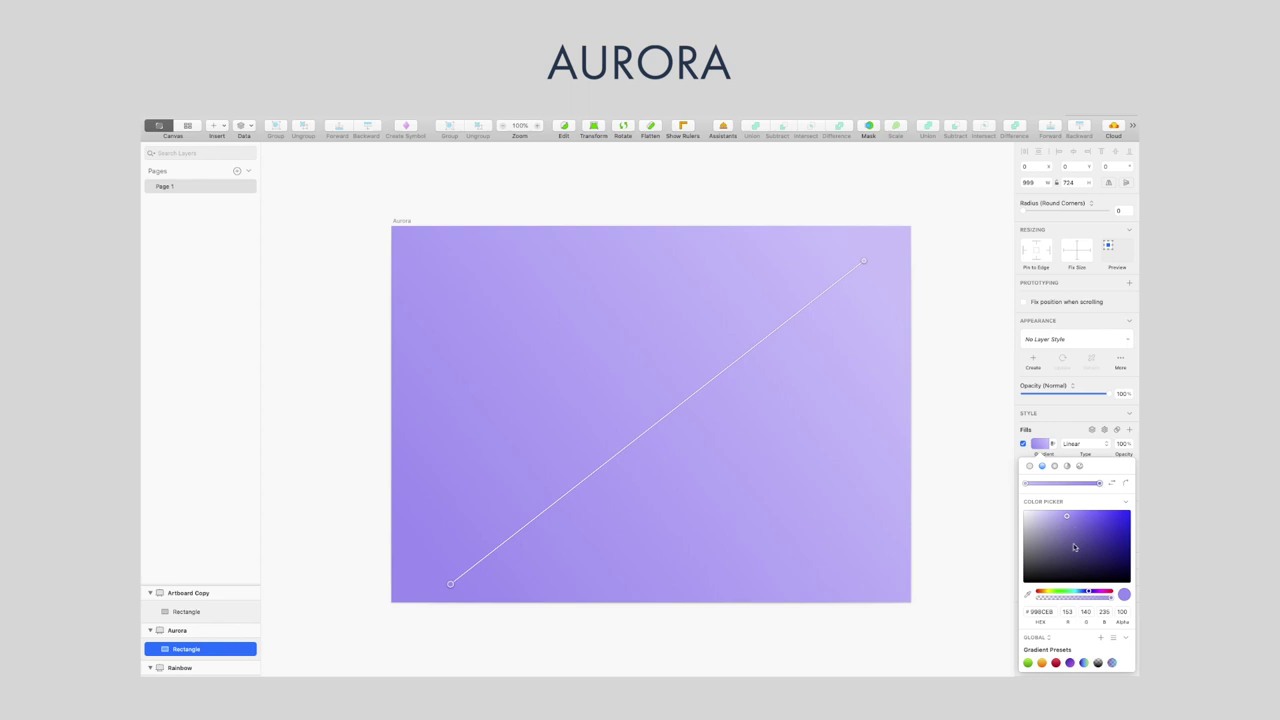
pyautogui.moveTo(1074, 547); pyautogui.dragTo(1086, 518)
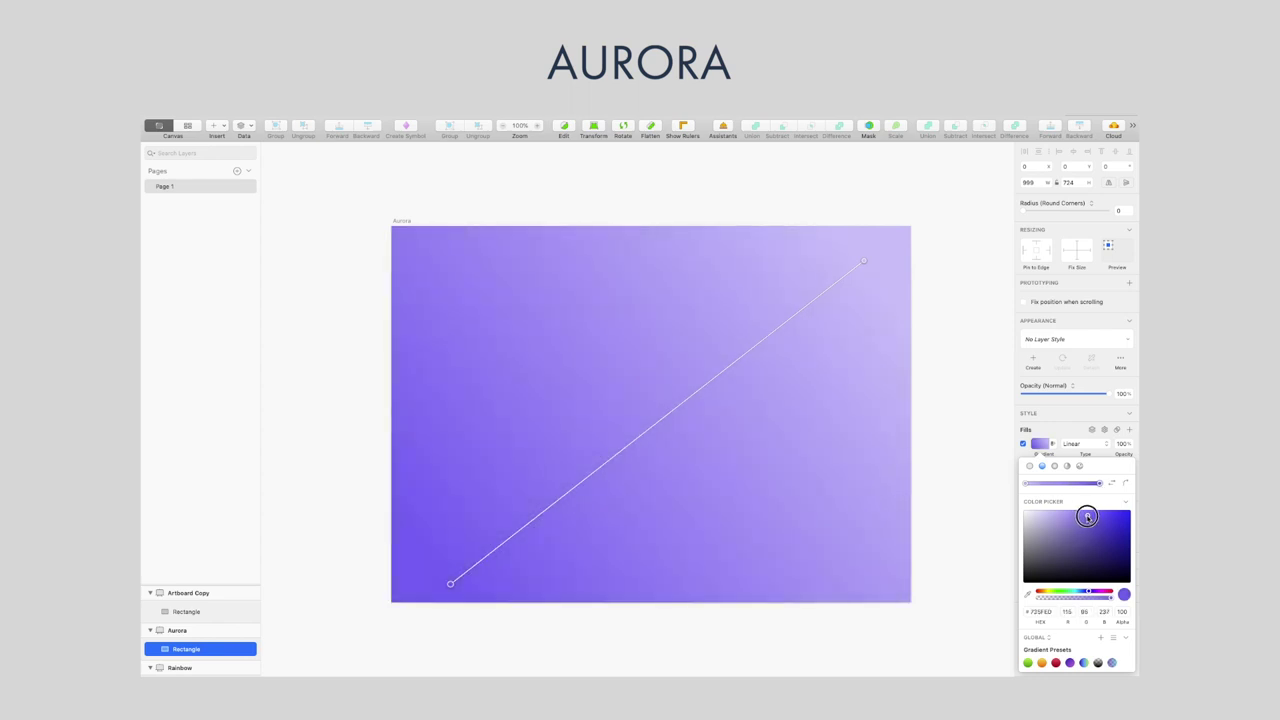
pyautogui.click(1099, 483)
pyautogui.moveTo(1088, 591); pyautogui.dragTo(1095, 590)
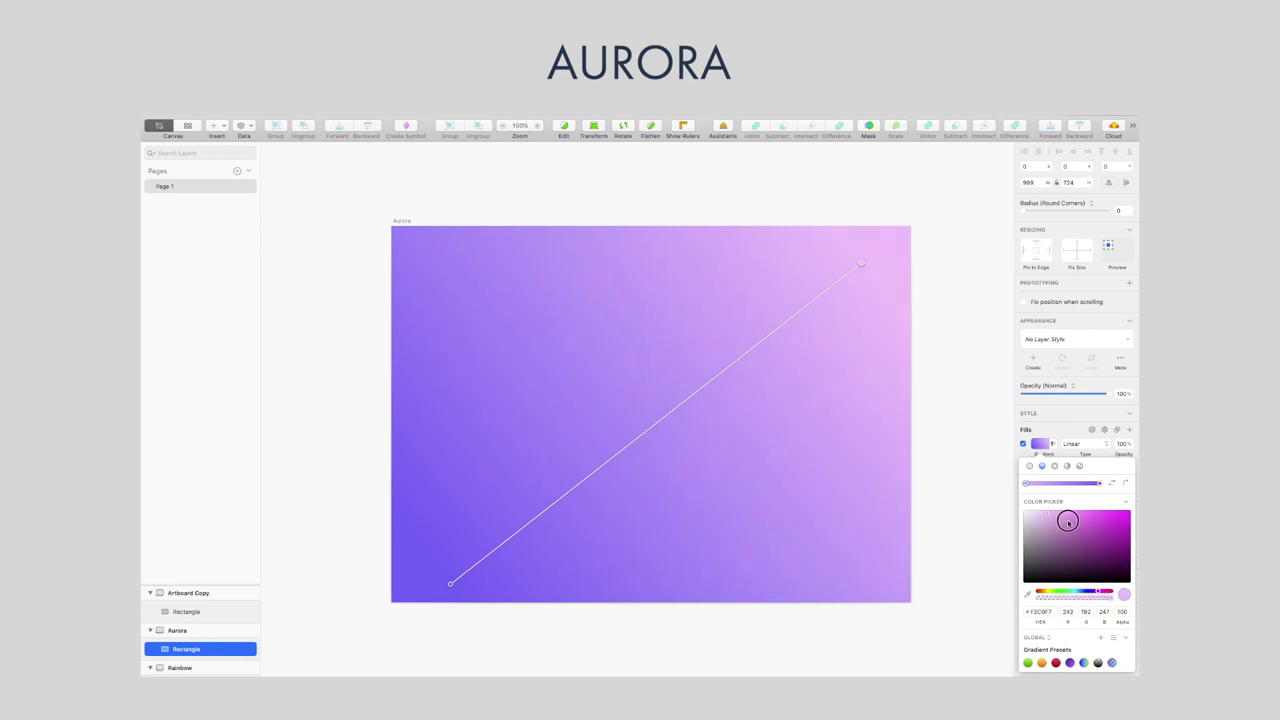
pyautogui.moveTo(1067, 521); pyautogui.dragTo(1070, 516)
# Draw a closed wavy ribbon path curving from the upper right to the lower left and back
pyautogui.doubleClick(812, 291)
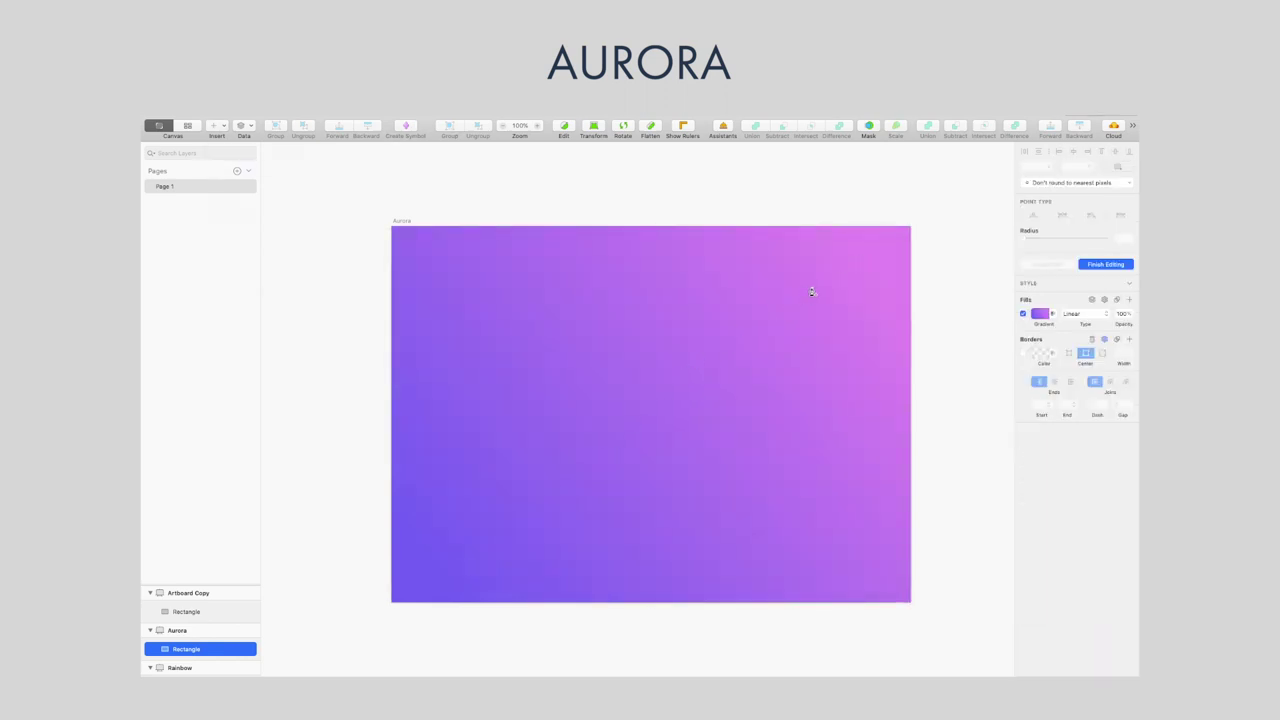
pyautogui.click(805, 288)
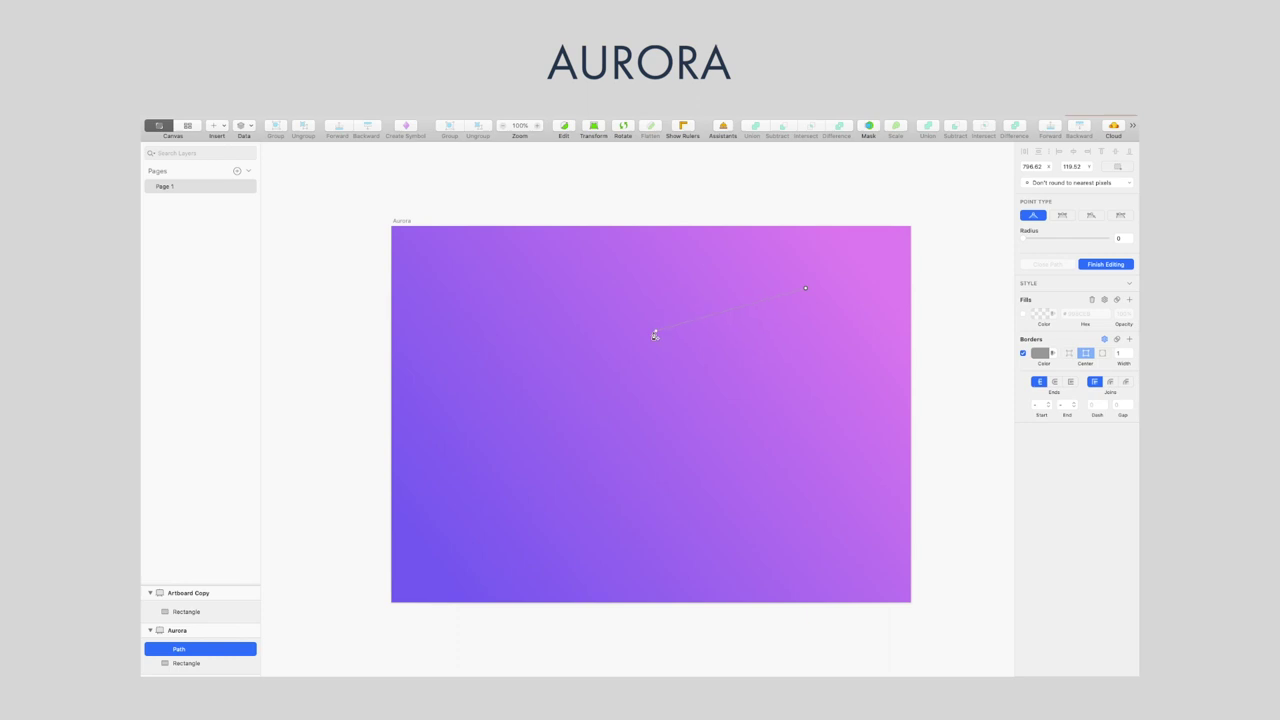
pyautogui.moveTo(682, 328); pyautogui.dragTo(628, 371)
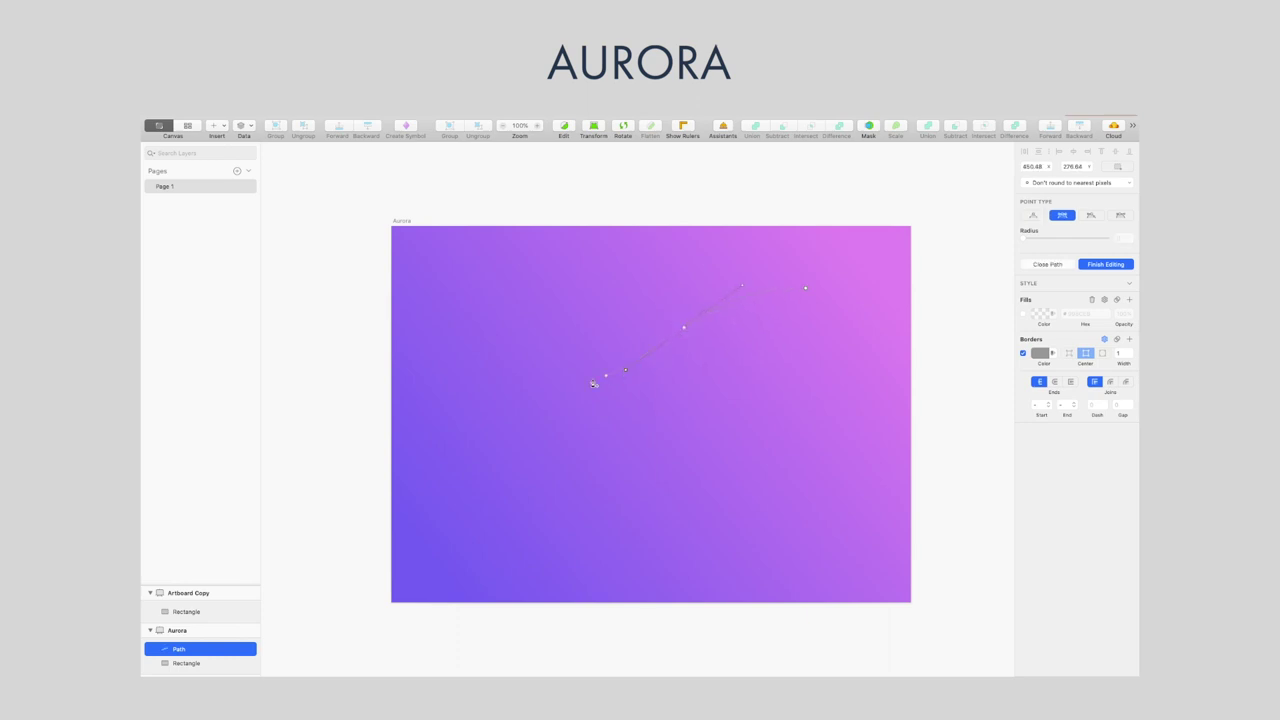
pyautogui.moveTo(515, 376); pyautogui.dragTo(490, 351)
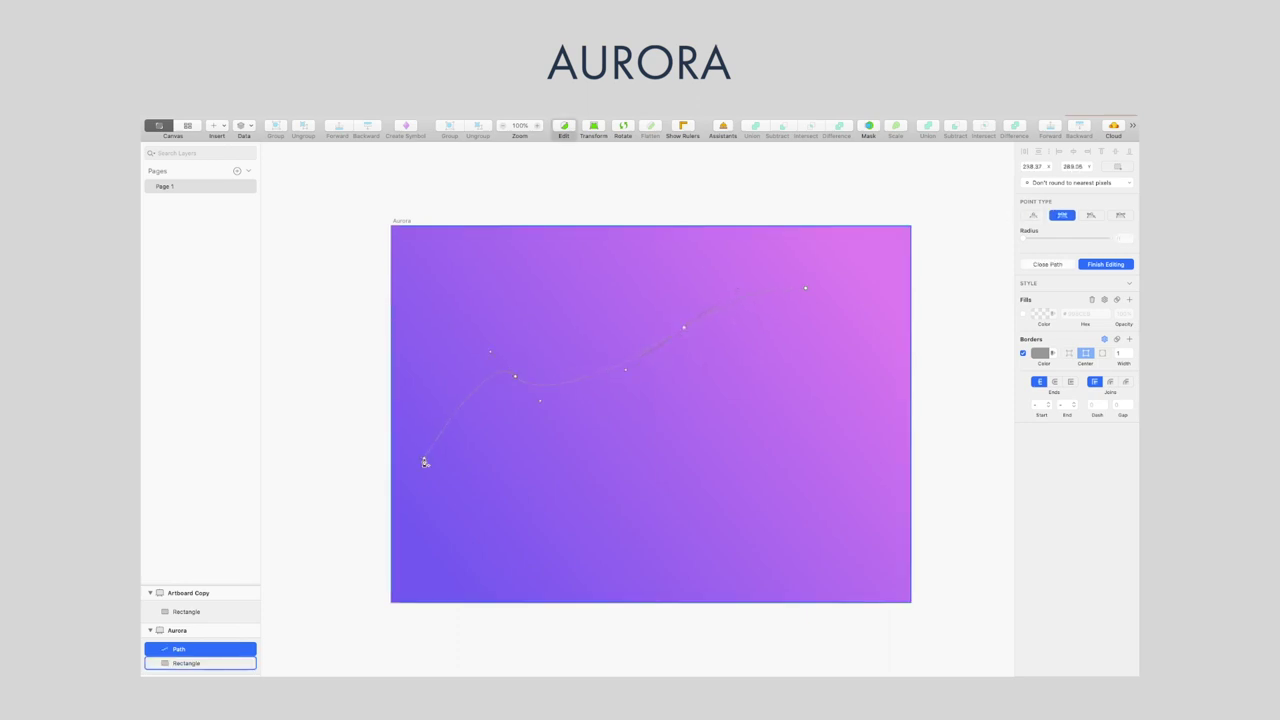
pyautogui.moveTo(427, 462); pyautogui.dragTo(445, 465)
pyautogui.moveTo(550, 453); pyautogui.dragTo(596, 467)
pyautogui.moveTo(677, 390); pyautogui.dragTo(728, 390)
pyautogui.moveTo(754, 354); pyautogui.dragTo(773, 336)
pyautogui.click(806, 293)
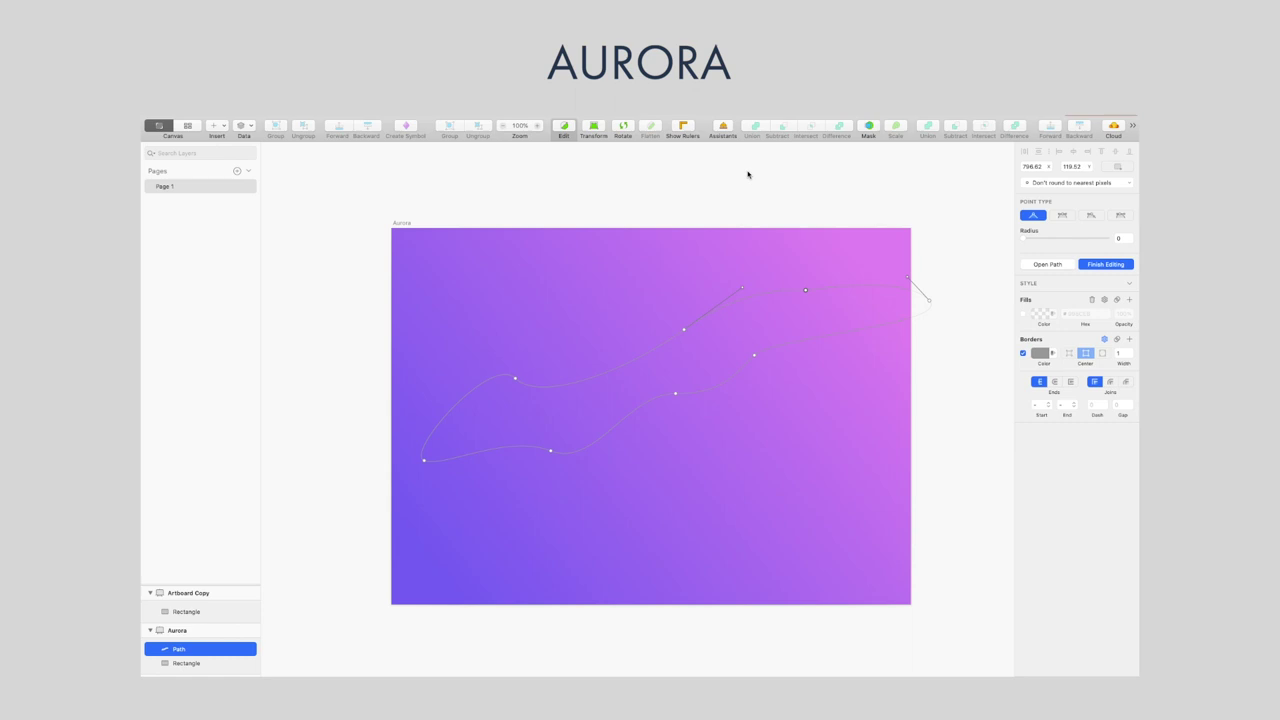
# Give the ribbon a fill with no border, and make the fill a linear gradient
pyautogui.click(1024, 314)
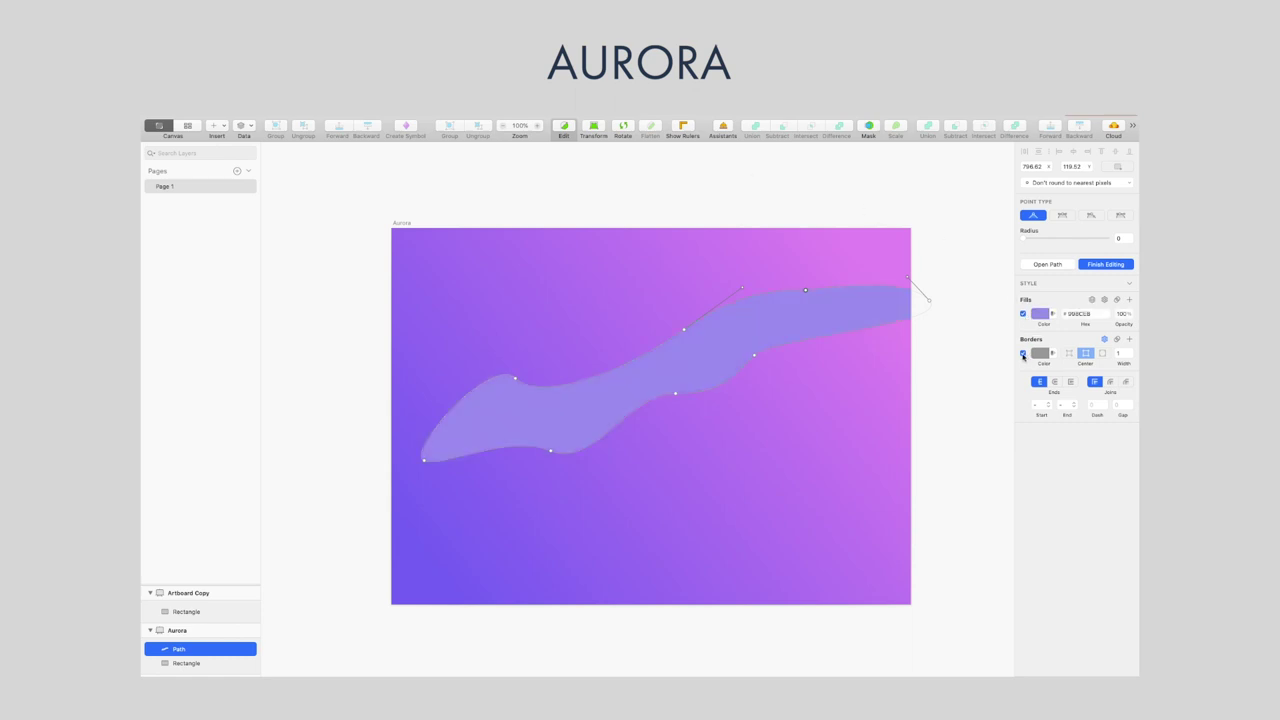
pyautogui.click(1023, 354)
pyautogui.click(1040, 314)
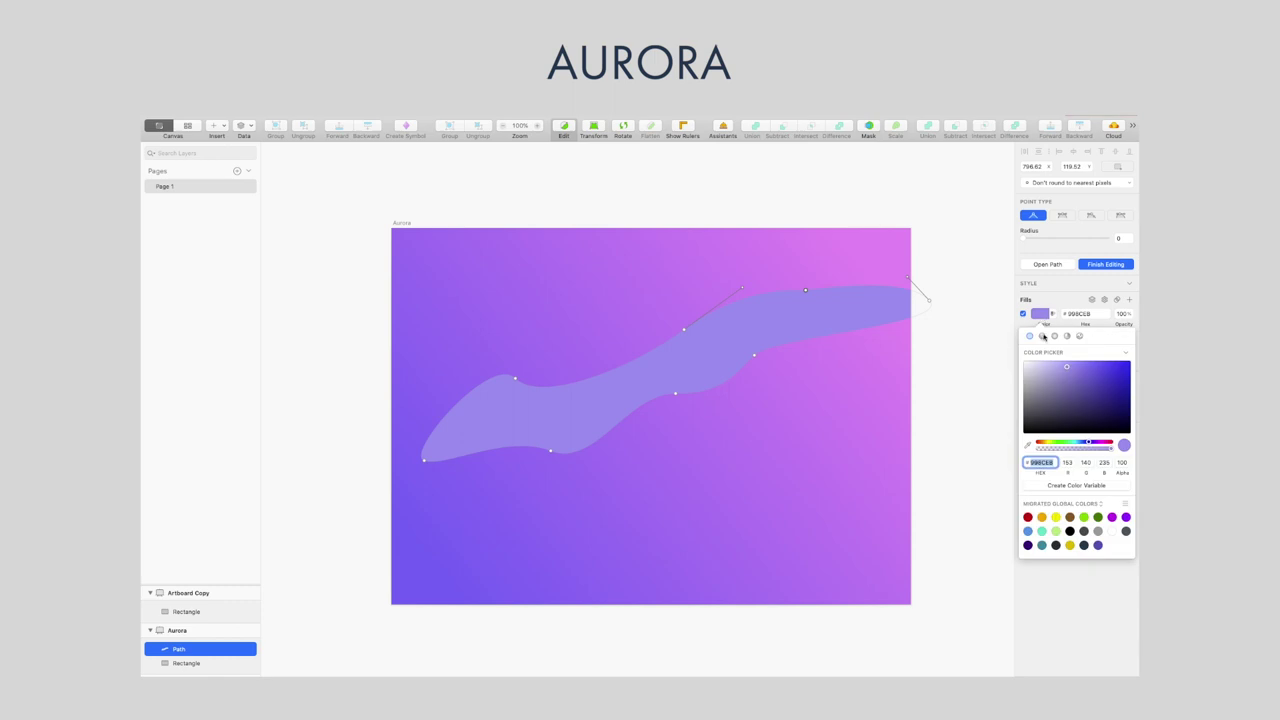
pyautogui.click(1041, 336)
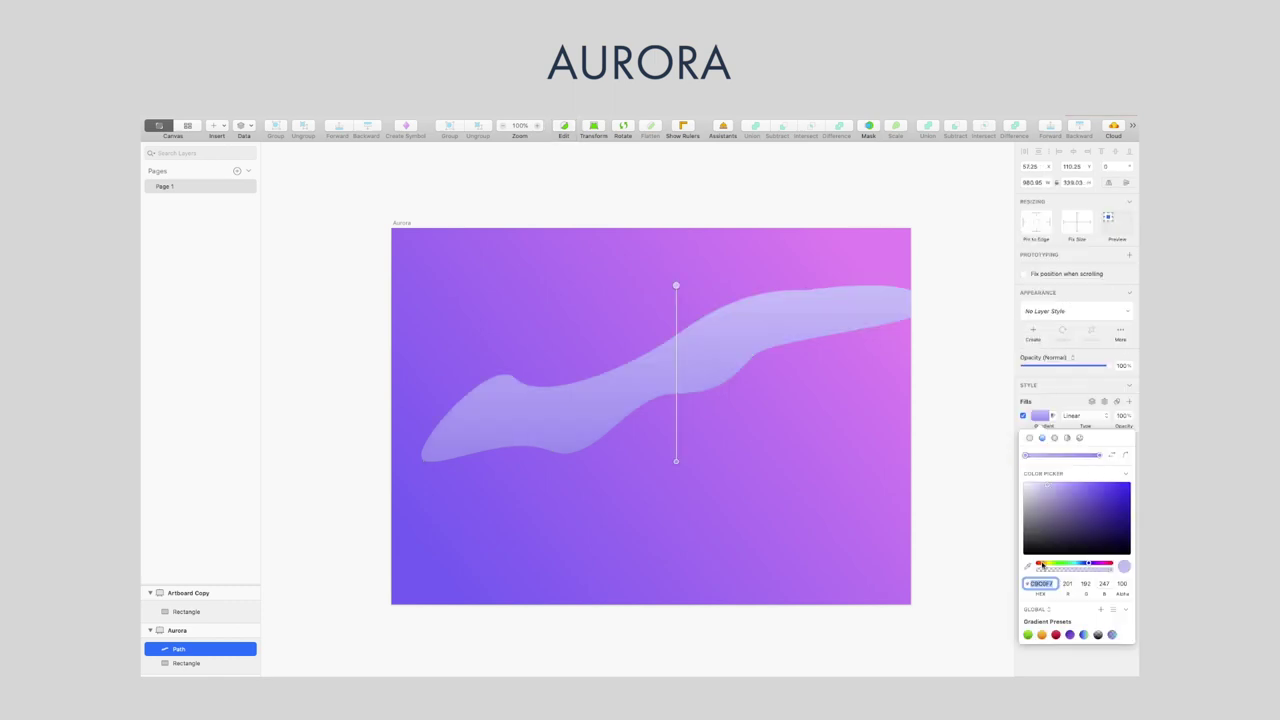
# Sample the artboard's top-right pink into the gradient and angle it diagonally toward the upper right
pyautogui.click(1027, 567)
pyautogui.click(886, 259)
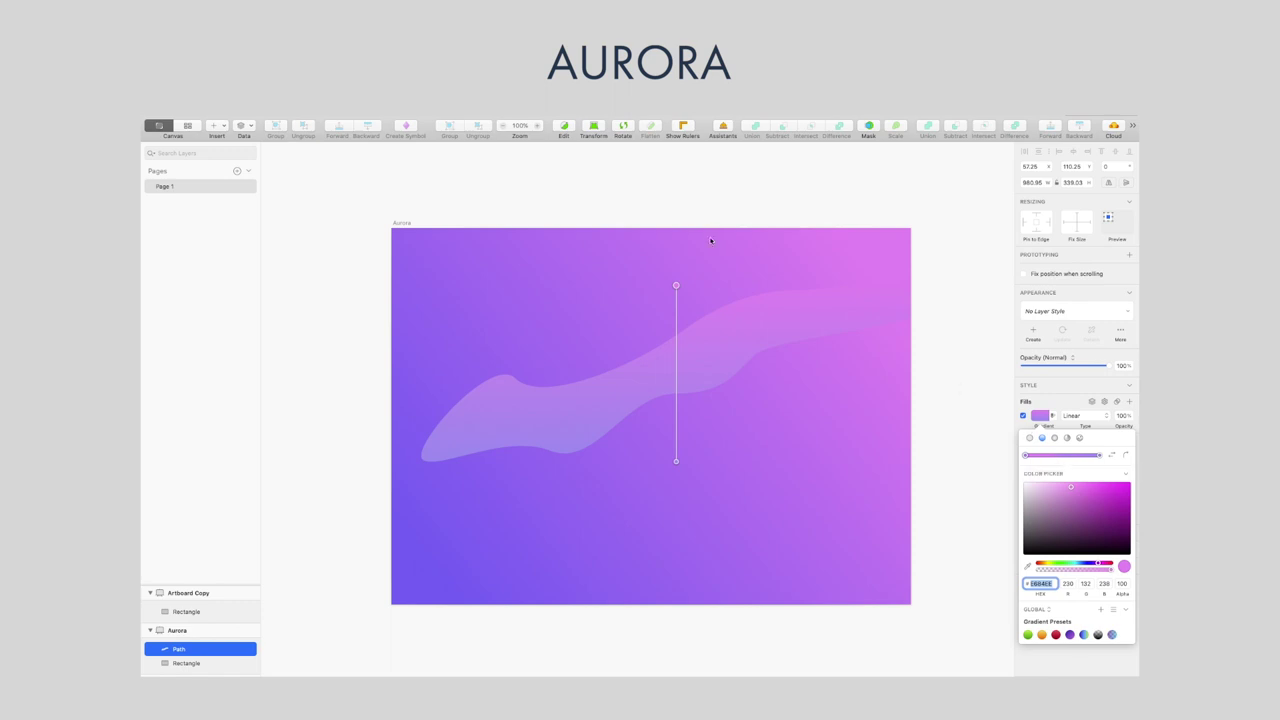
pyautogui.moveTo(678, 286); pyautogui.dragTo(823, 314)
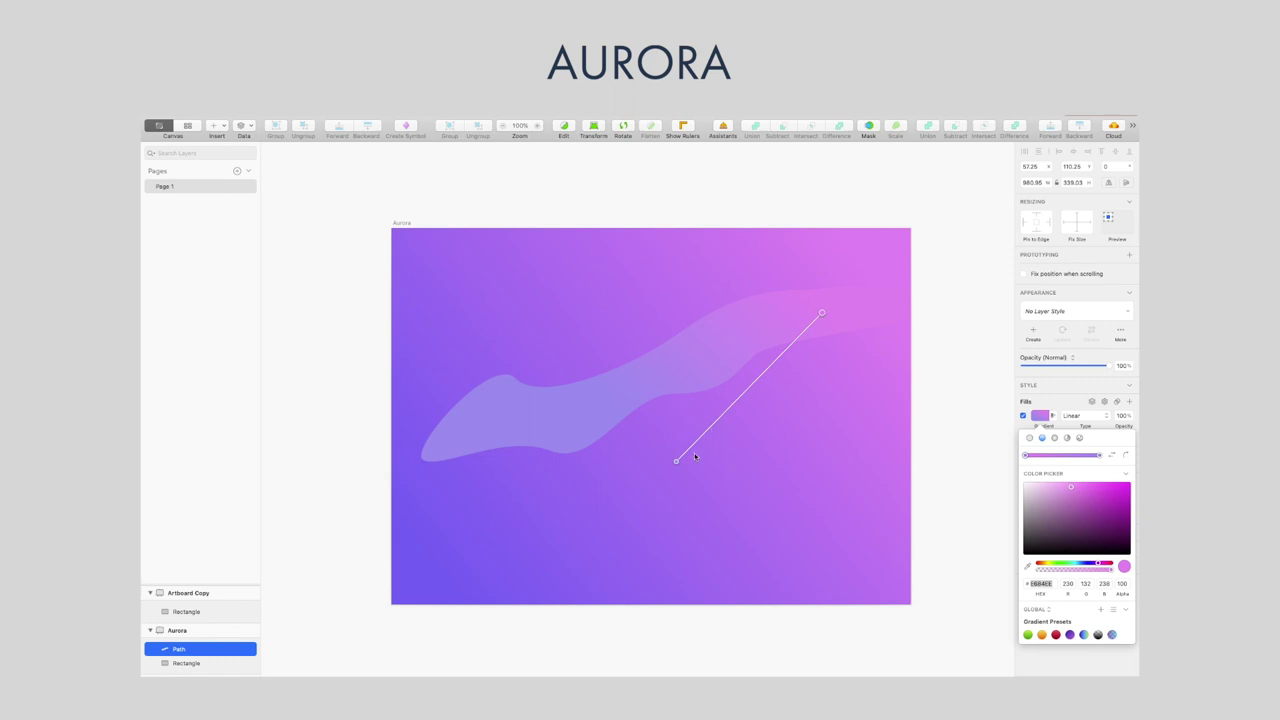
pyautogui.moveTo(677, 463); pyautogui.dragTo(474, 429)
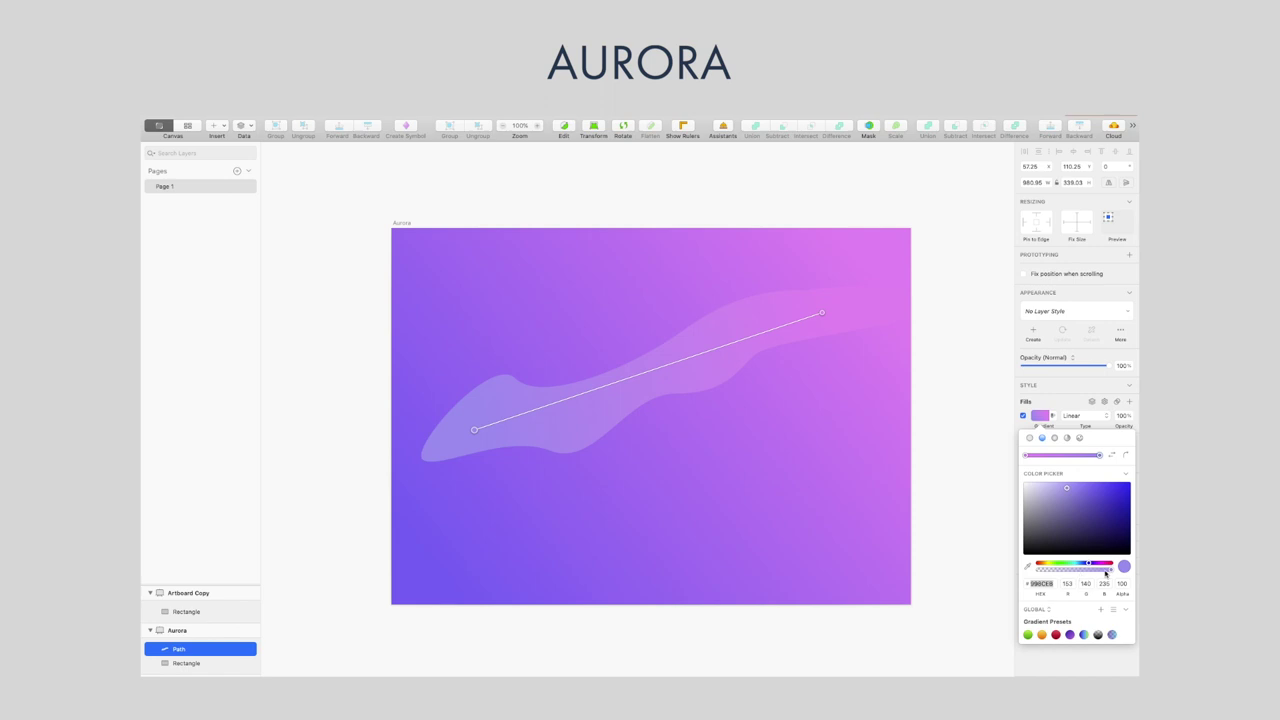
# Fade the ribbon gradient's end to 0 alpha and add a Gaussian blur of 17
pyautogui.moveTo(1105, 572); pyautogui.dragTo(1022, 567)
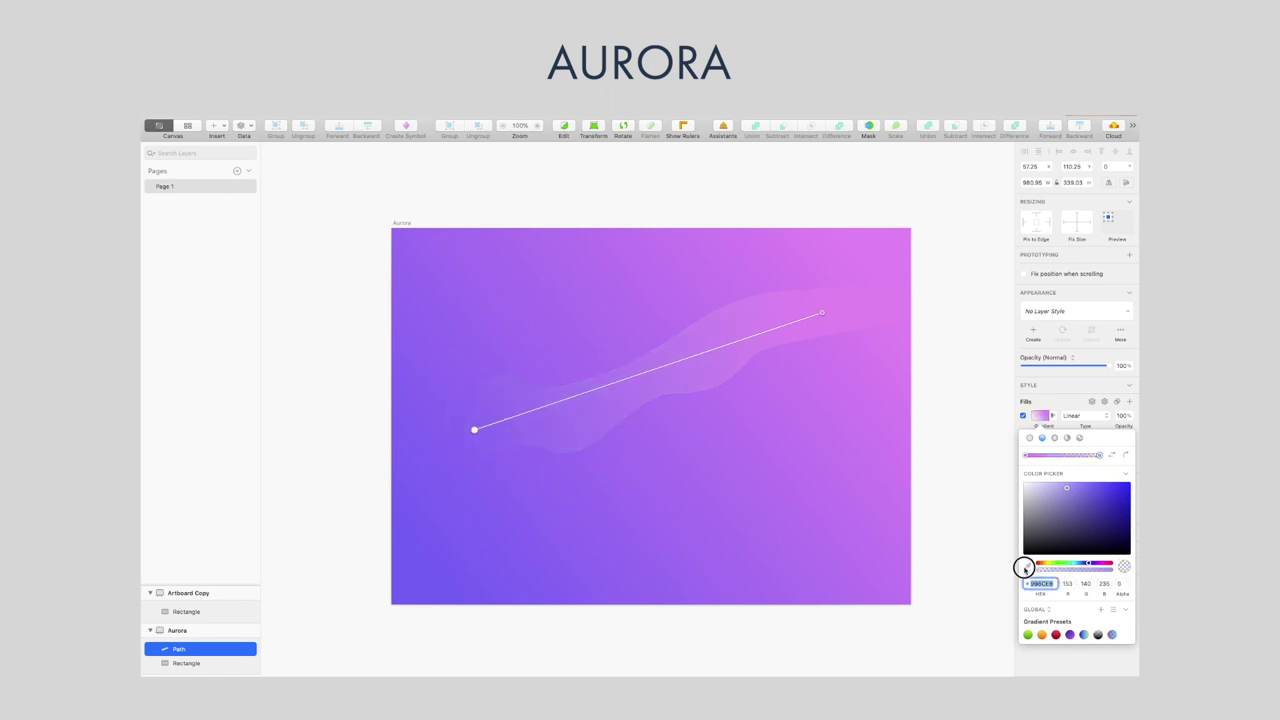
pyautogui.click(766, 303)
pyautogui.click(1053, 568)
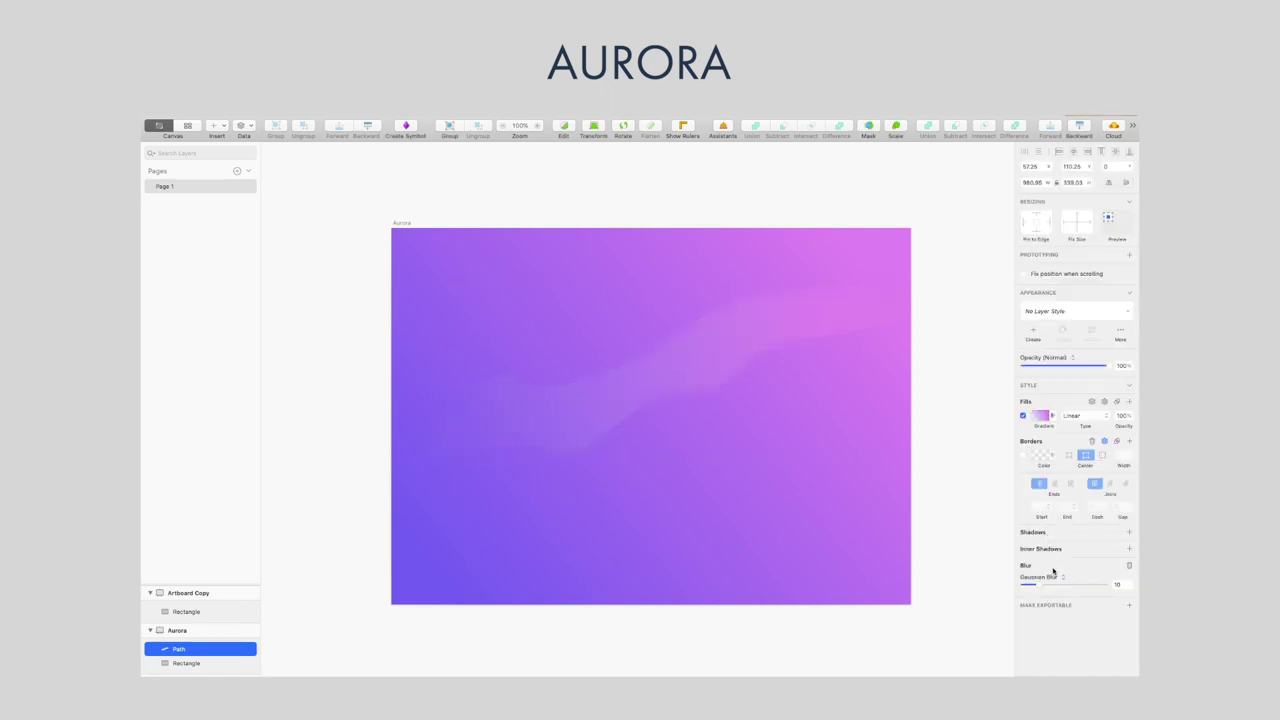
pyautogui.moveTo(1039, 590)
pyautogui.mouseDown()
pyautogui.moveTo(1049, 583)
pyautogui.moveTo(1020, 586)
pyautogui.moveTo(1050, 584)
pyautogui.mouseUp()
# Start a second curved path below the blurred ribbon
pyautogui.click(951, 480)
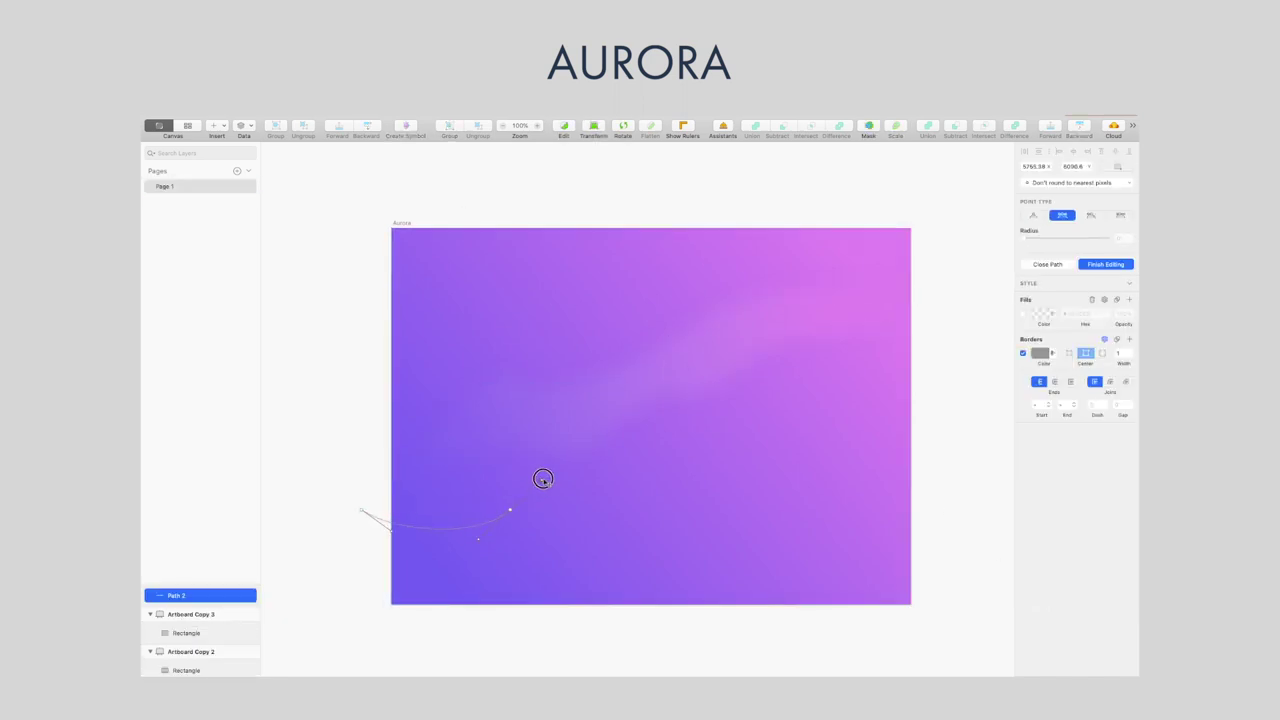
pyautogui.moveTo(543, 479); pyautogui.dragTo(579, 465)
pyautogui.moveTo(859, 461); pyautogui.dragTo(918, 504)
# Finish the second ribbon with corner points on the right and close the path
pyautogui.click(960, 451)
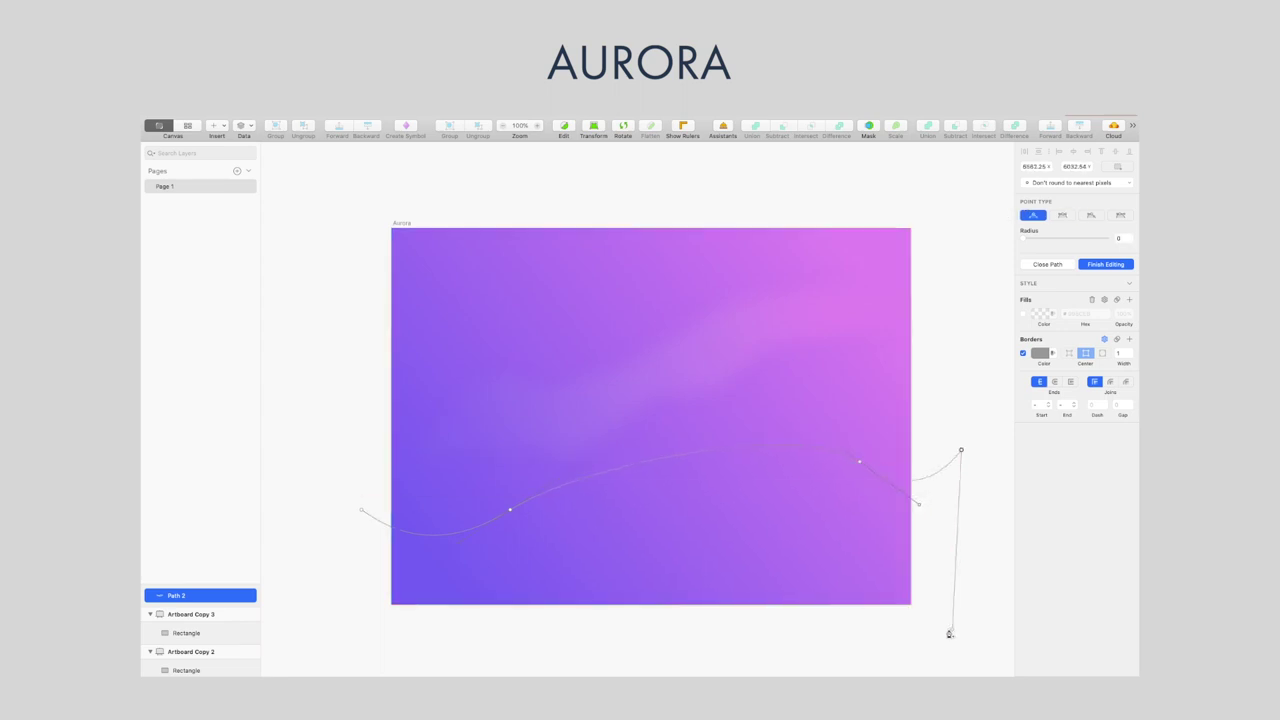
pyautogui.click(943, 545)
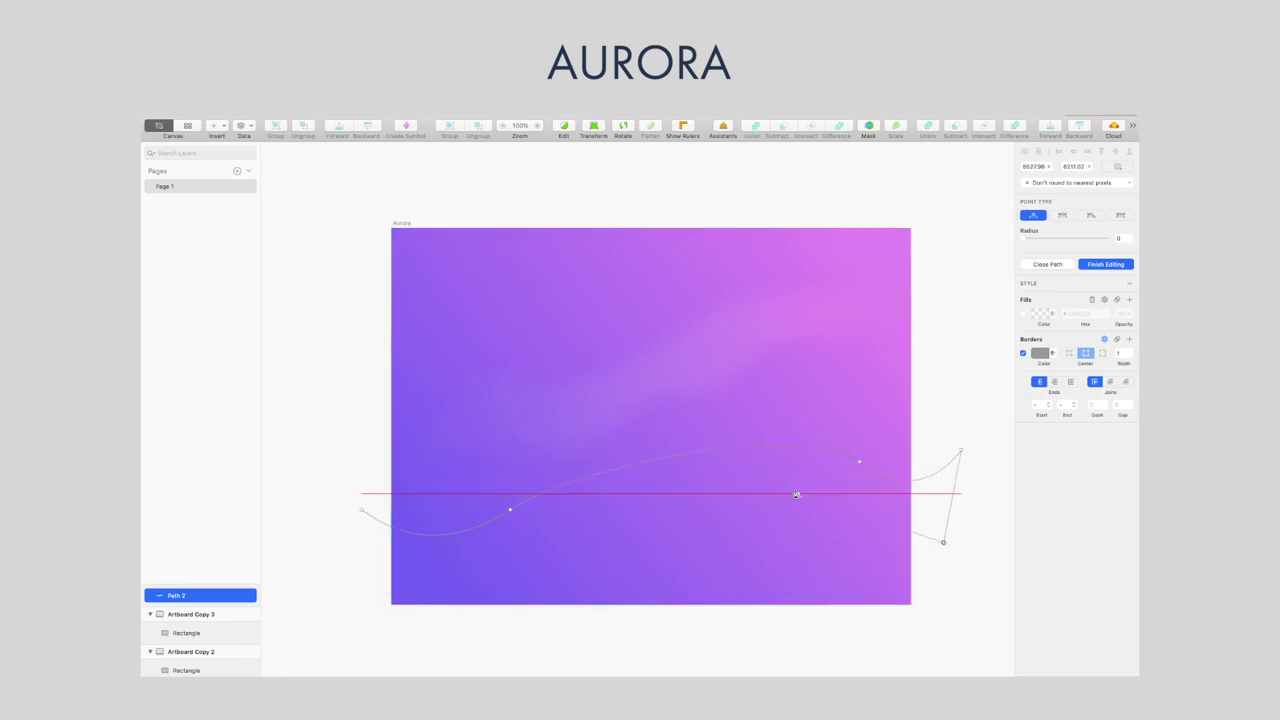
pyautogui.moveTo(788, 487); pyautogui.dragTo(536, 517)
pyautogui.click(361, 509)
# Give the second ribbon a diagonal linear gradient fill
pyautogui.click(1043, 313)
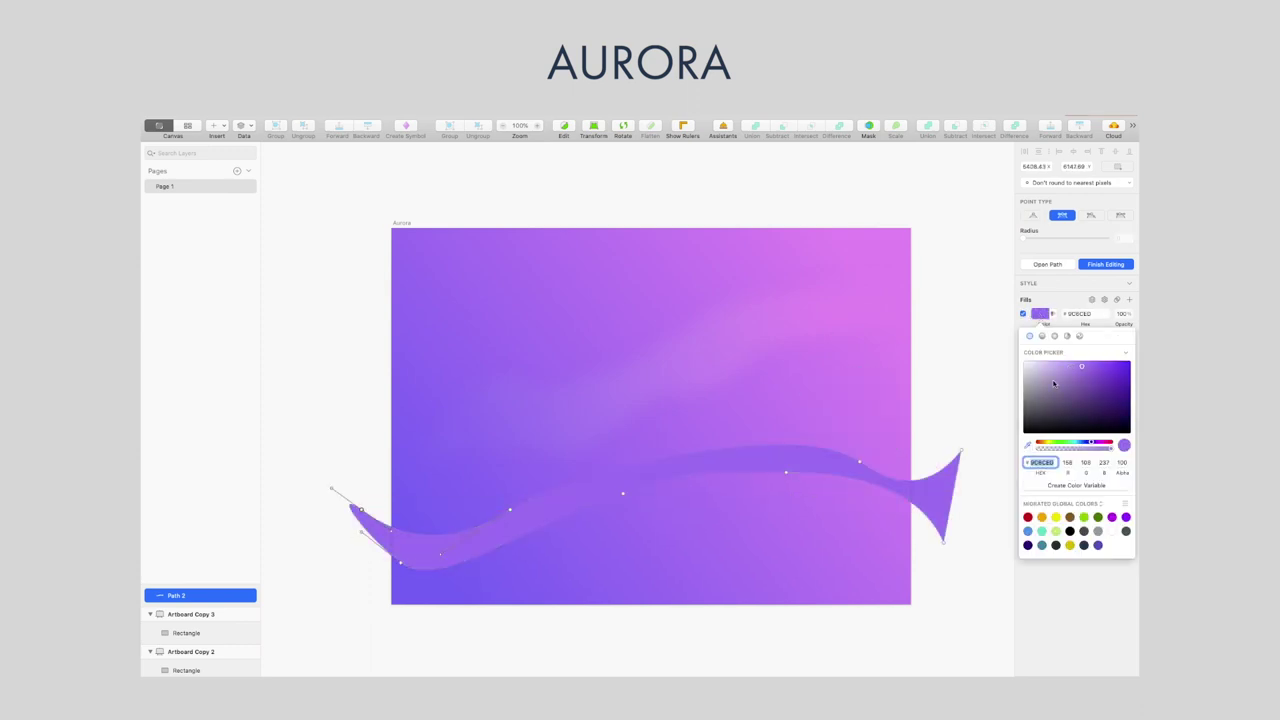
pyautogui.click(1042, 363)
pyautogui.moveTo(657, 447); pyautogui.dragTo(423, 549)
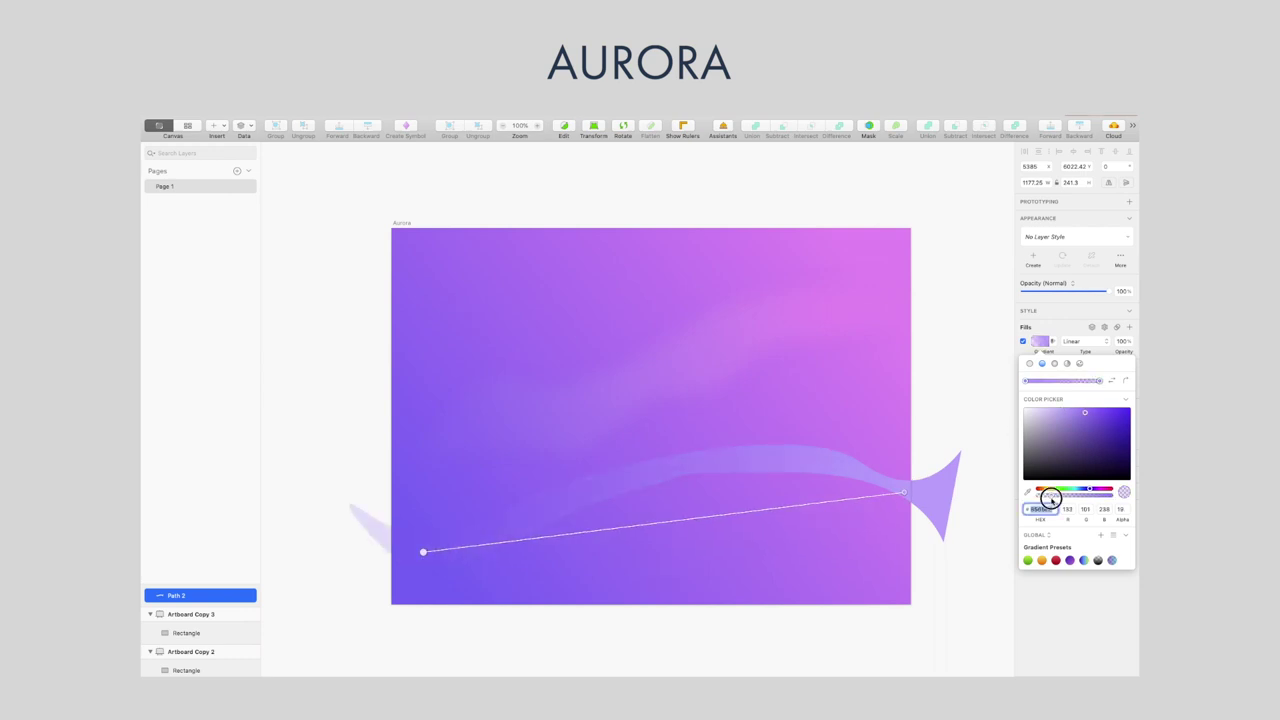
pyautogui.press('Escape')
pyautogui.press('Escape')
# Duplicate one of the aurora ribbons and shift the copy to the left
pyautogui.moveTo(251, 588); pyautogui.dragTo(257, 268)
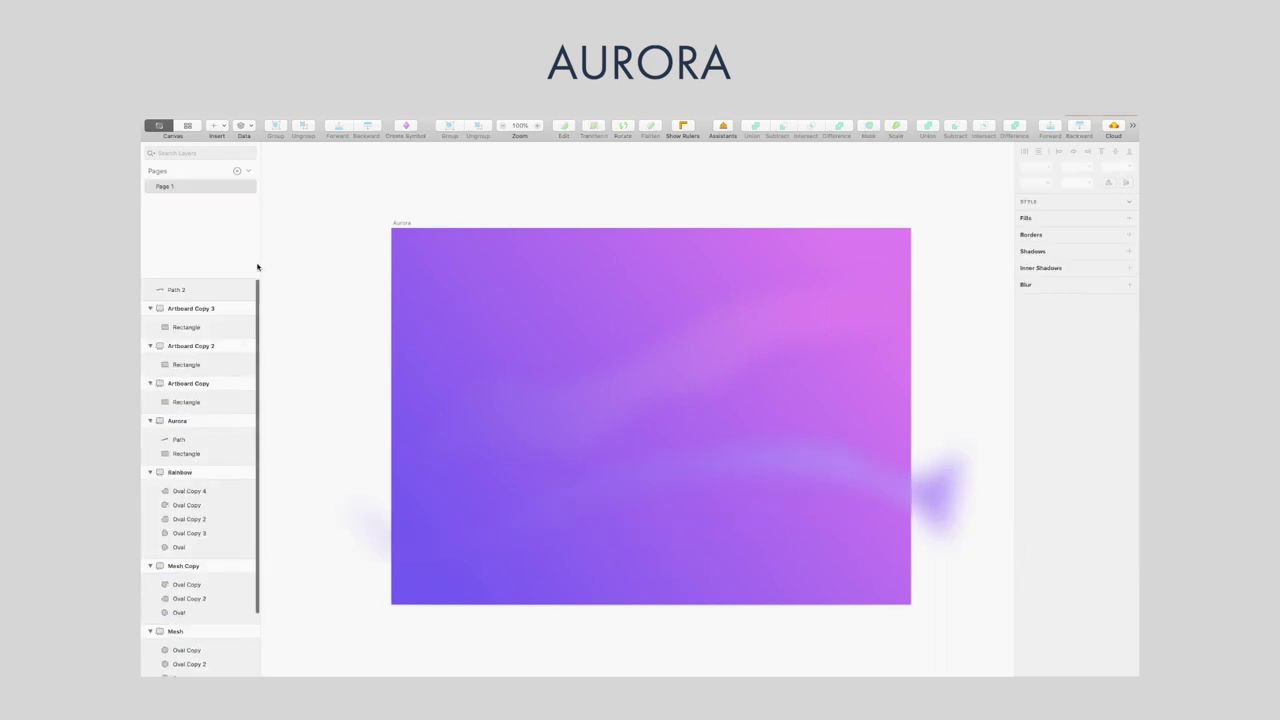
pyautogui.click(177, 432)
pyautogui.click(309, 396)
pyautogui.click(644, 474)
pyautogui.press('super+d')
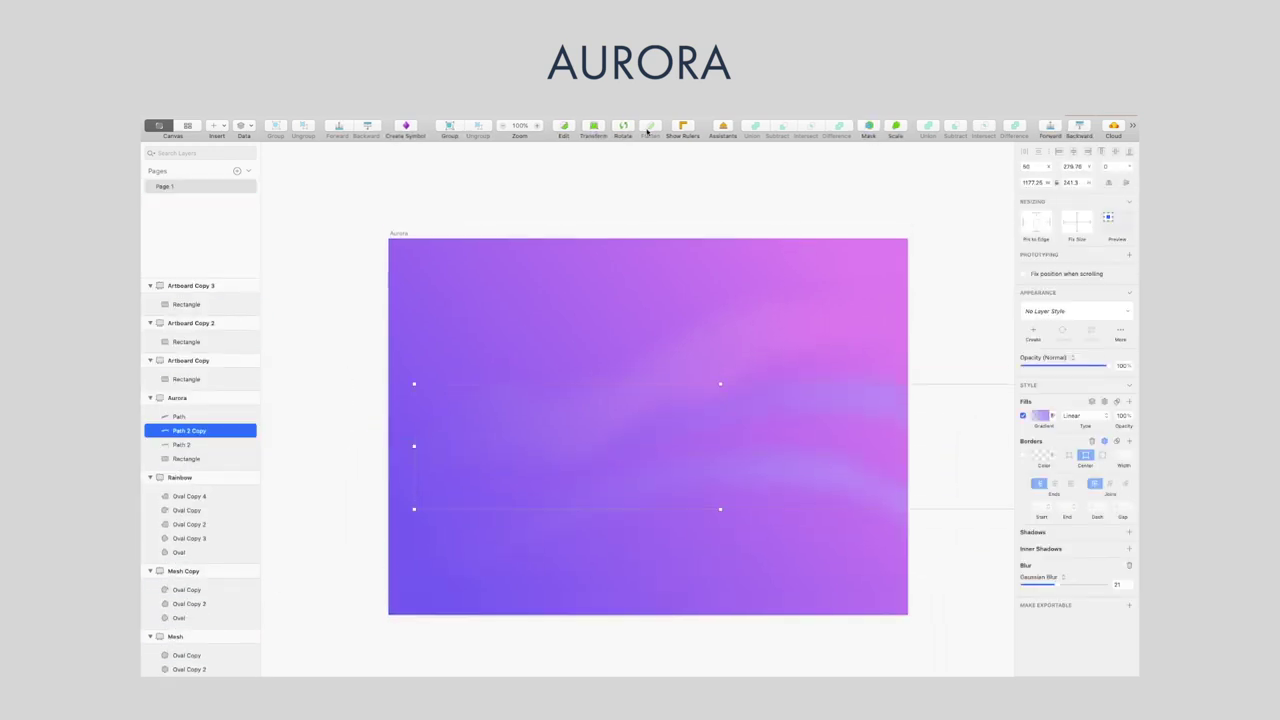
pyautogui.moveTo(600, 440); pyautogui.dragTo(460, 400)
pyautogui.click(960, 300)
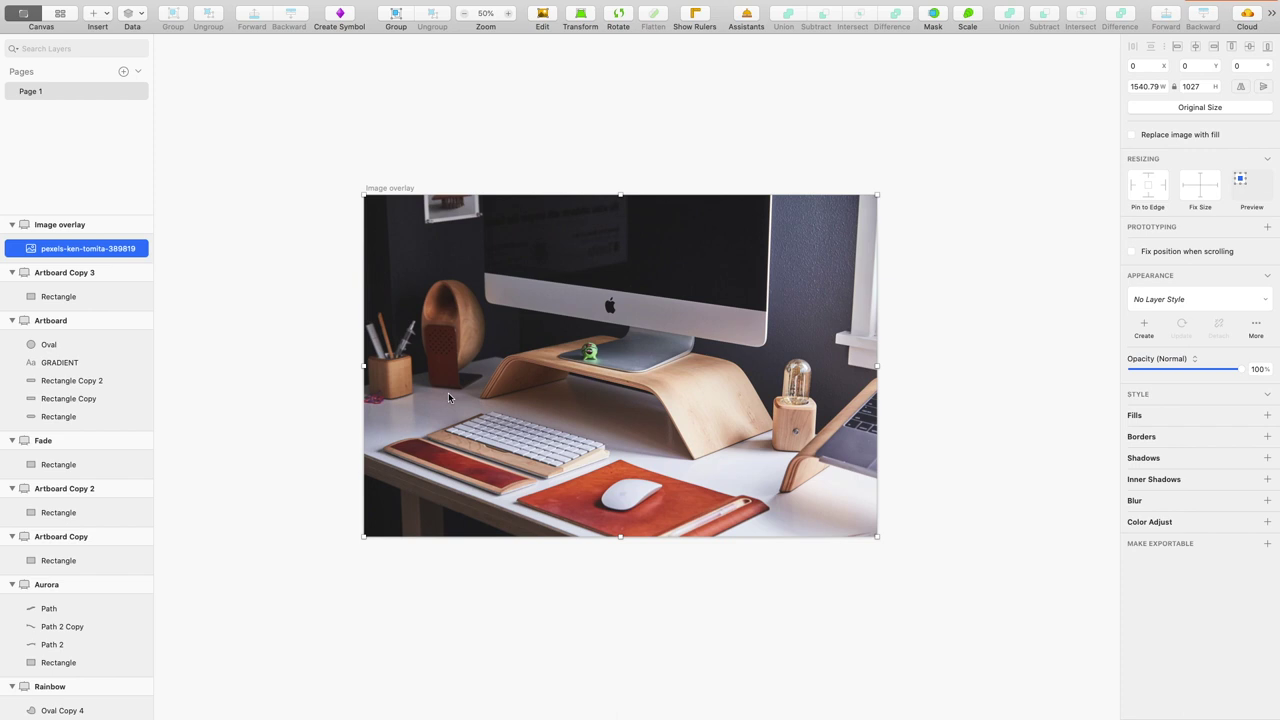
# Draw a rectangle covering the whole desk photo with a linear gradient fill
pyautogui.click(101, 17)
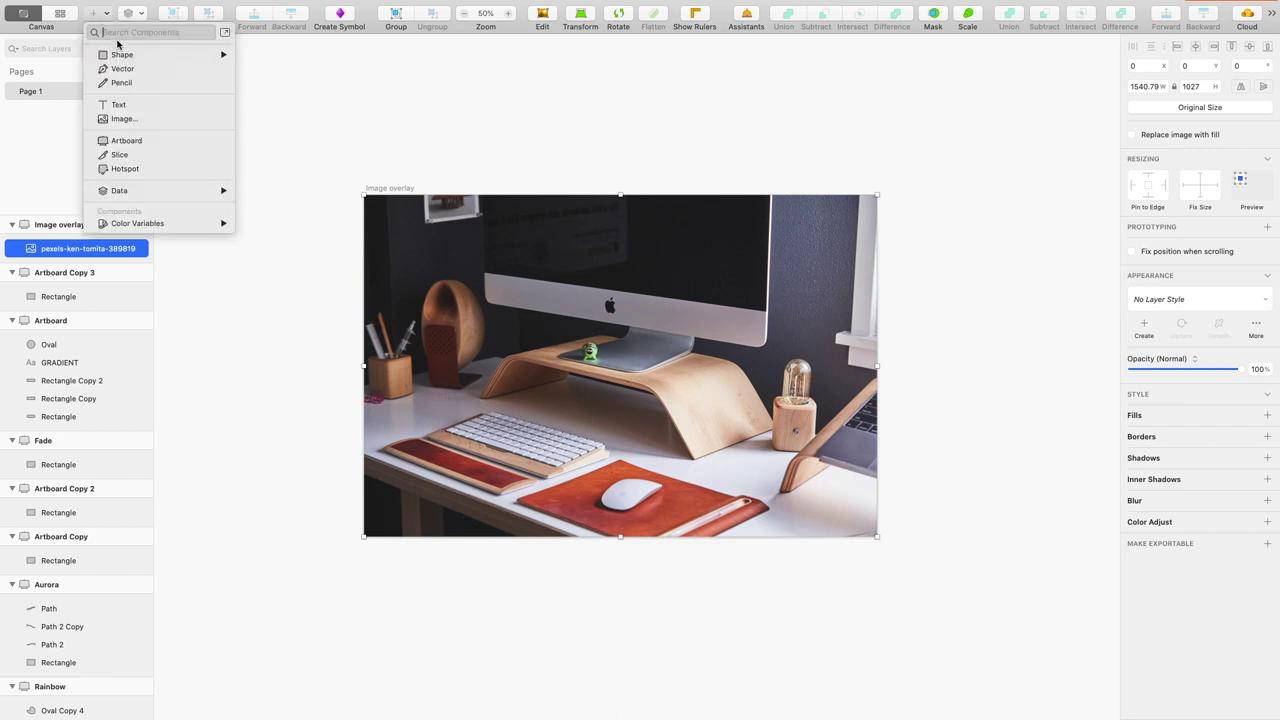
pyautogui.moveTo(140, 52)
pyautogui.click(277, 54)
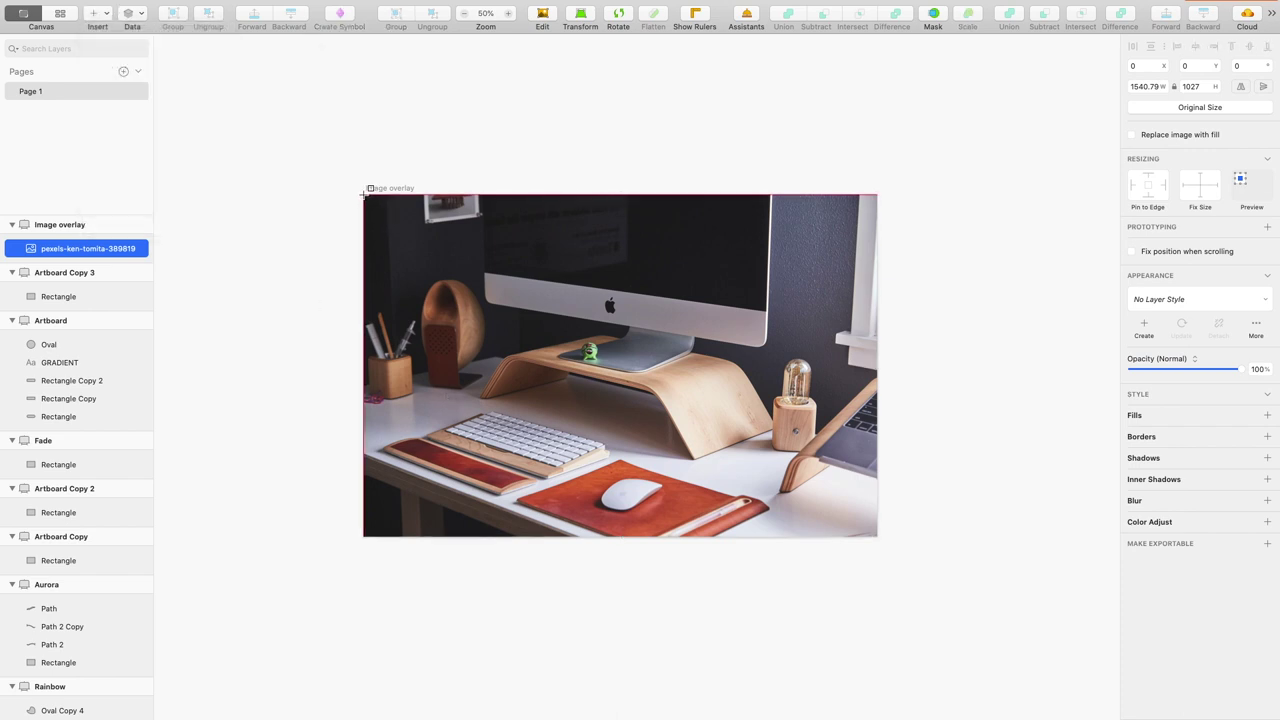
pyautogui.moveTo(364, 195); pyautogui.dragTo(869, 541)
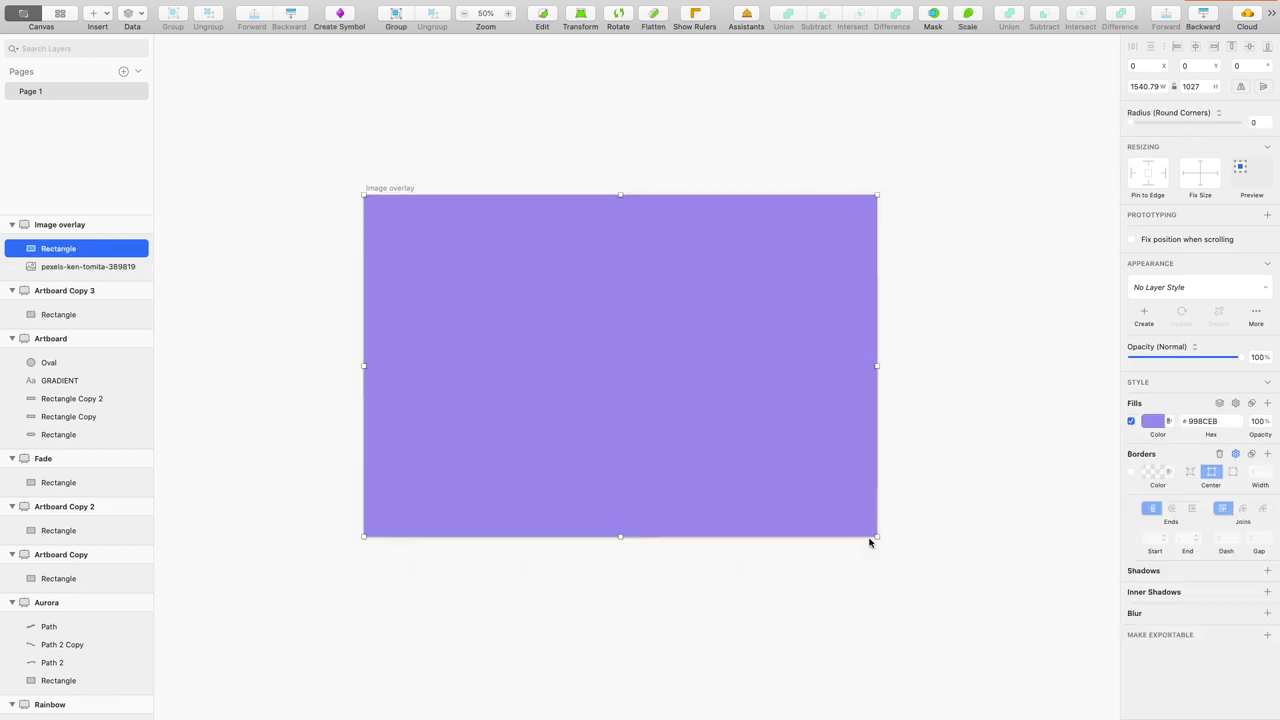
pyautogui.click(1152, 422)
pyautogui.click(1155, 450)
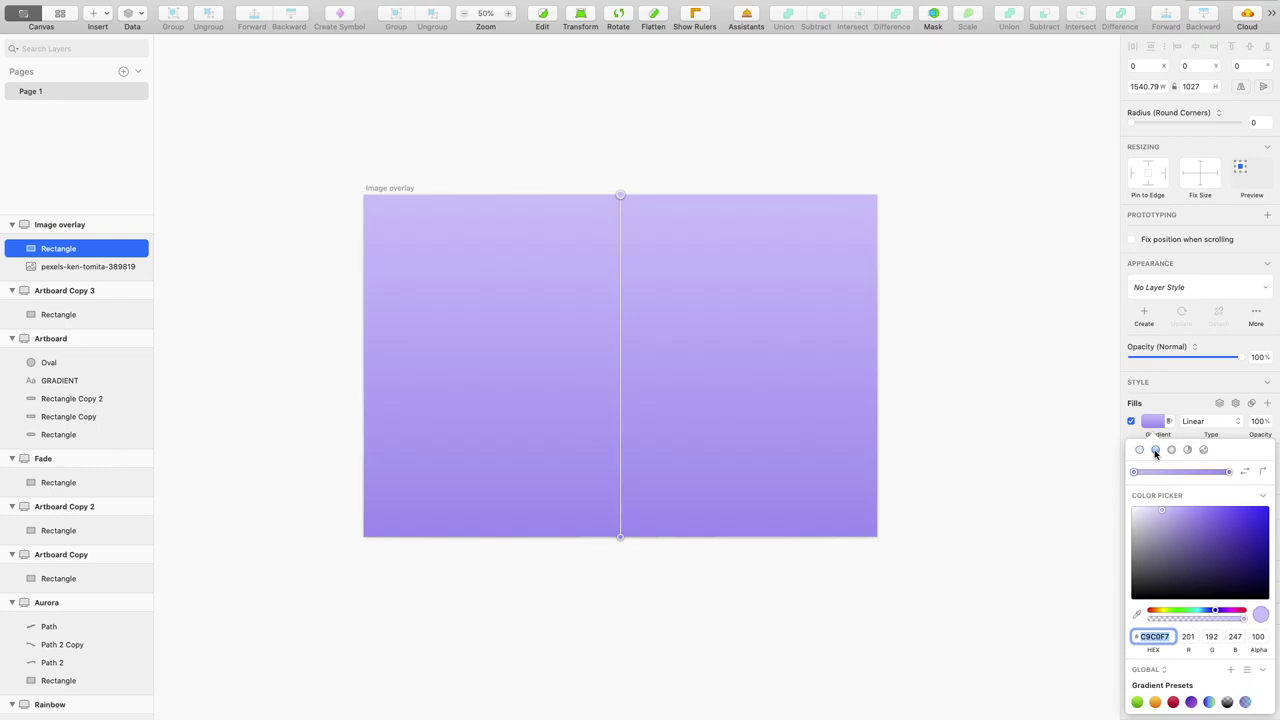
# Make the gradient's top stop magenta and angle it diagonally toward the lower-left corner
pyautogui.moveTo(1213, 611); pyautogui.dragTo(1226, 612)
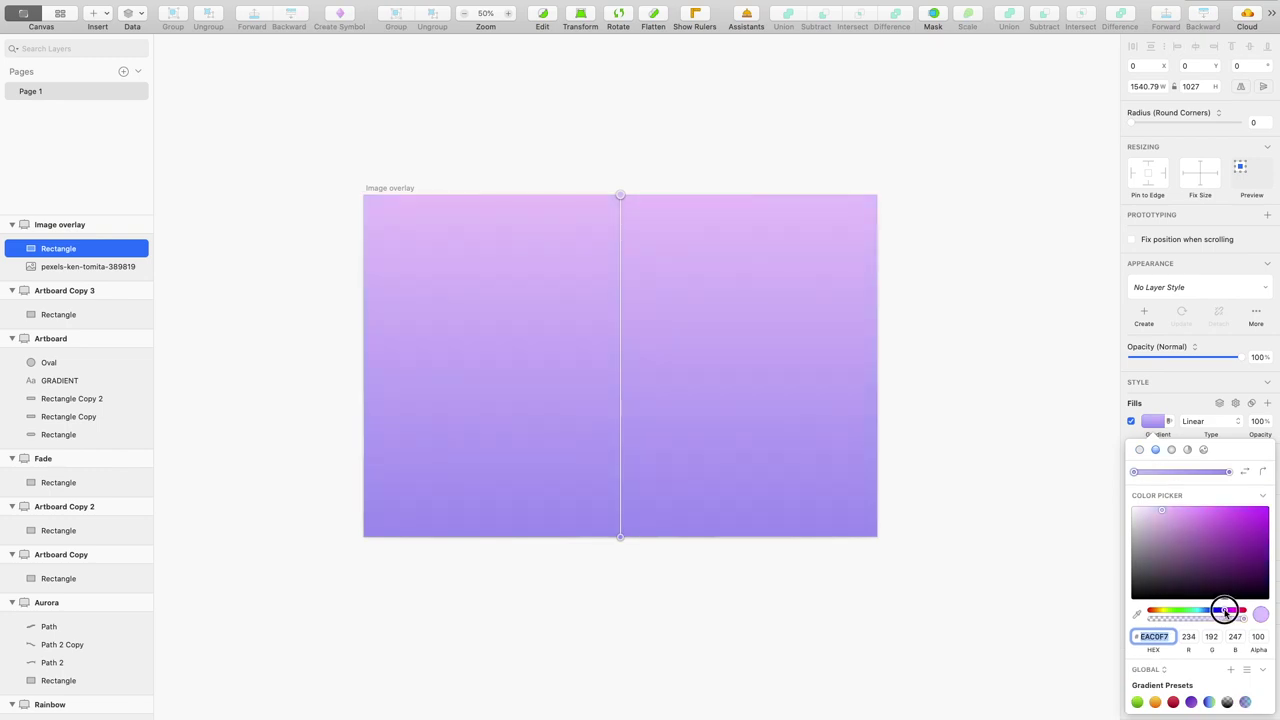
pyautogui.moveTo(1188, 555); pyautogui.dragTo(1237, 528)
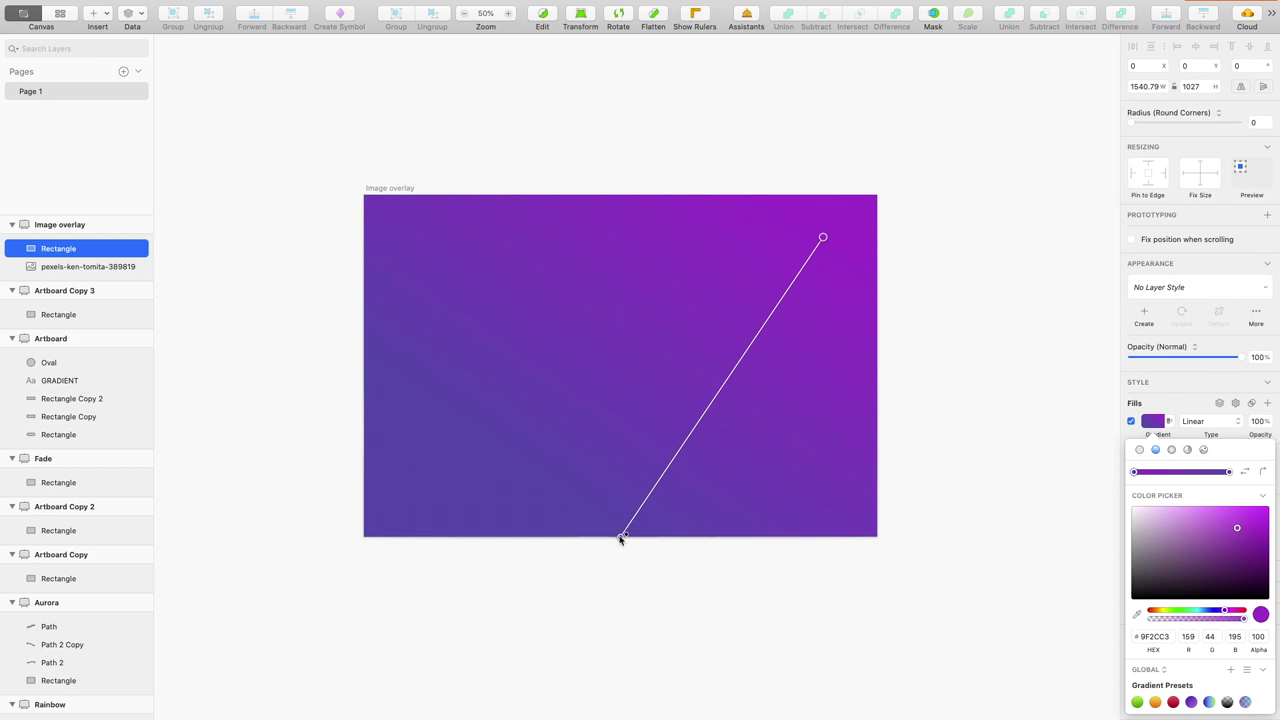
pyautogui.moveTo(620, 536); pyautogui.dragTo(455, 507)
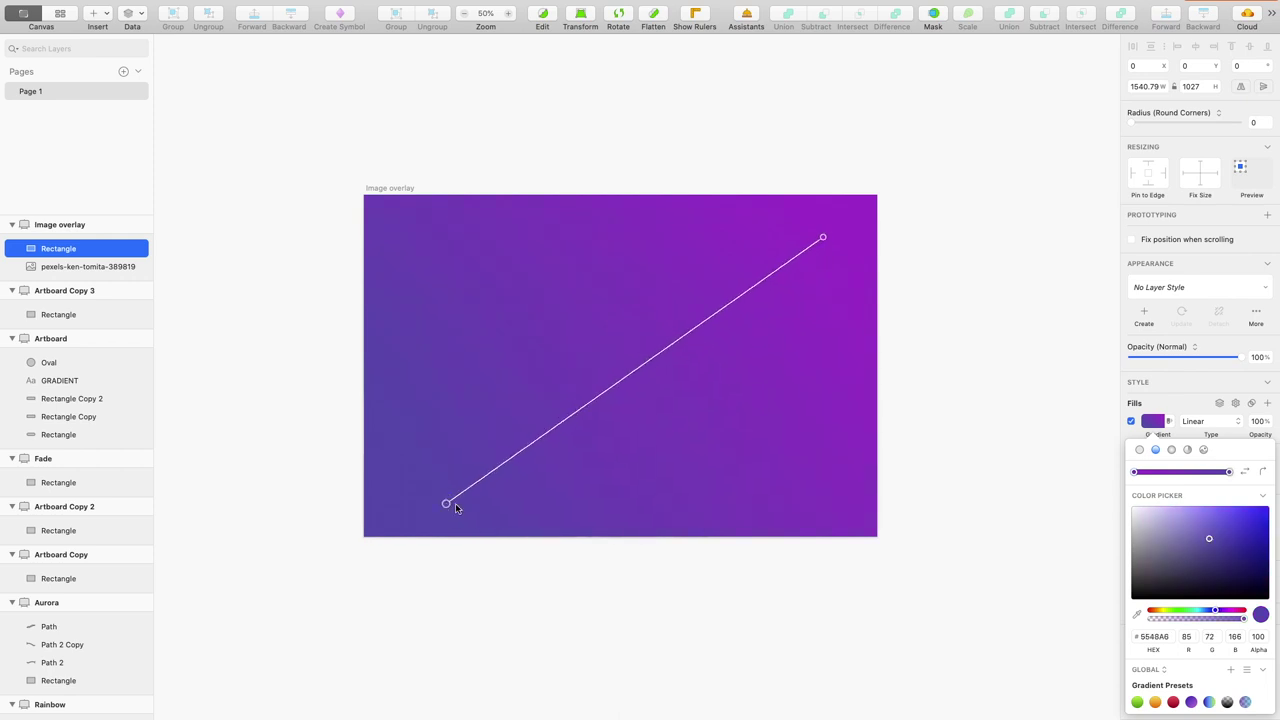
pyautogui.click(1151, 426)
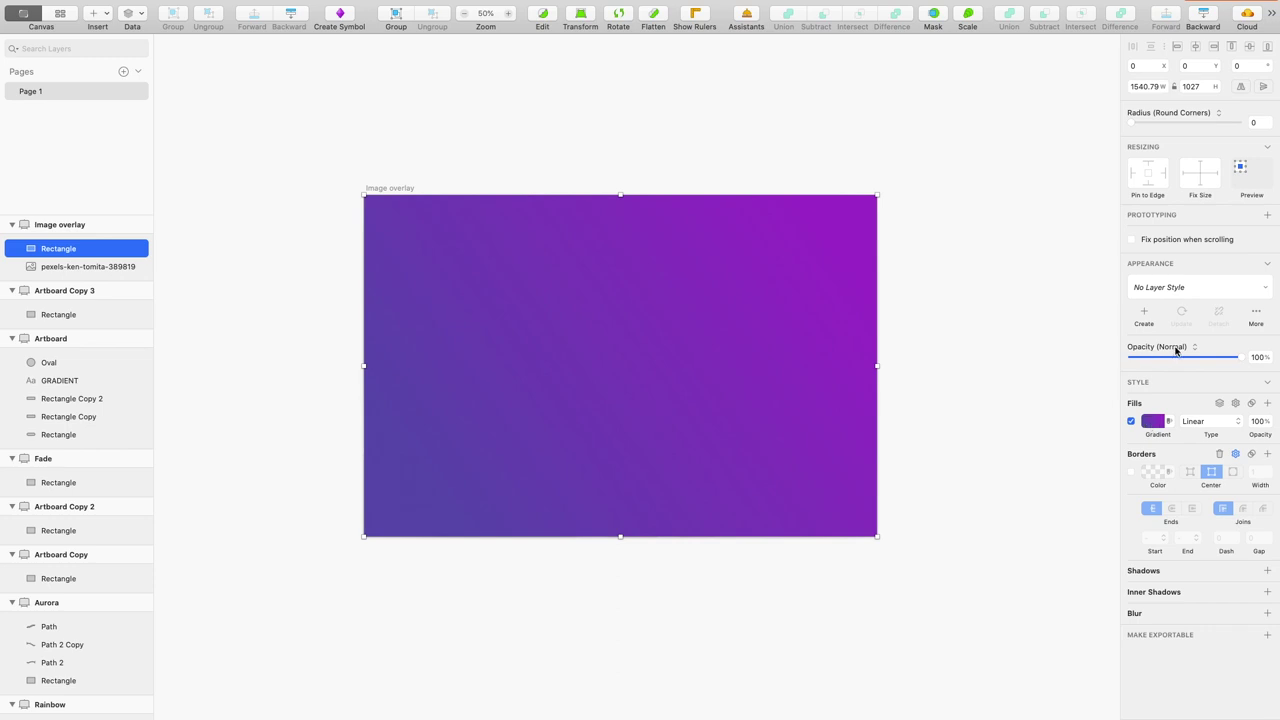
# Preview Multiply, Color Burn, Lighten and Screen blend modes on the gradient rectangle
pyautogui.click(1176, 349)
pyautogui.click(1174, 376)
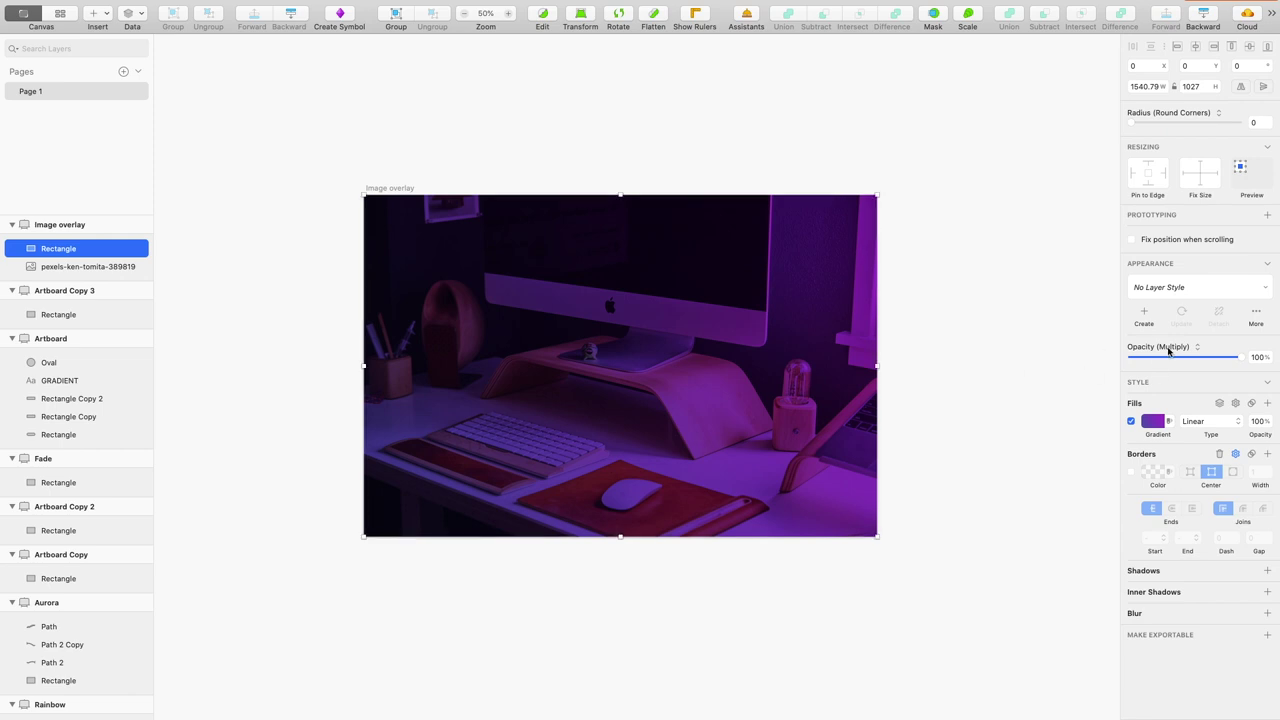
pyautogui.click(1168, 349)
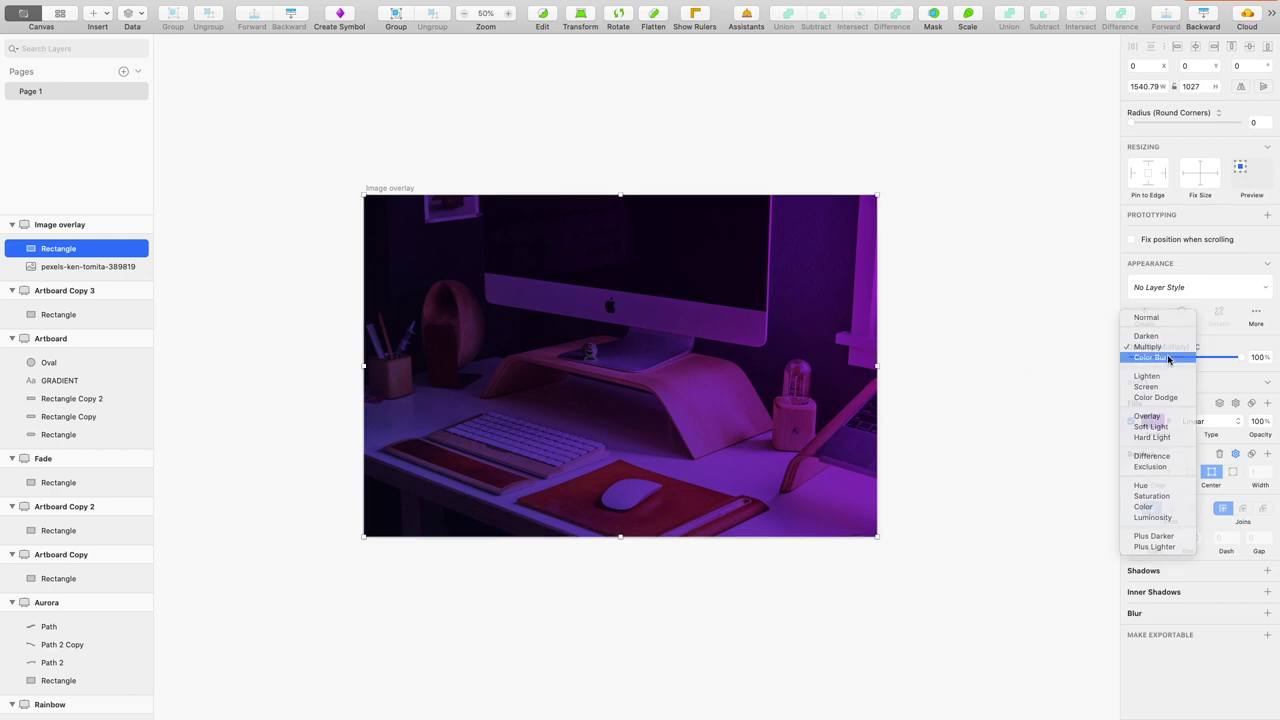
pyautogui.click(1167, 356)
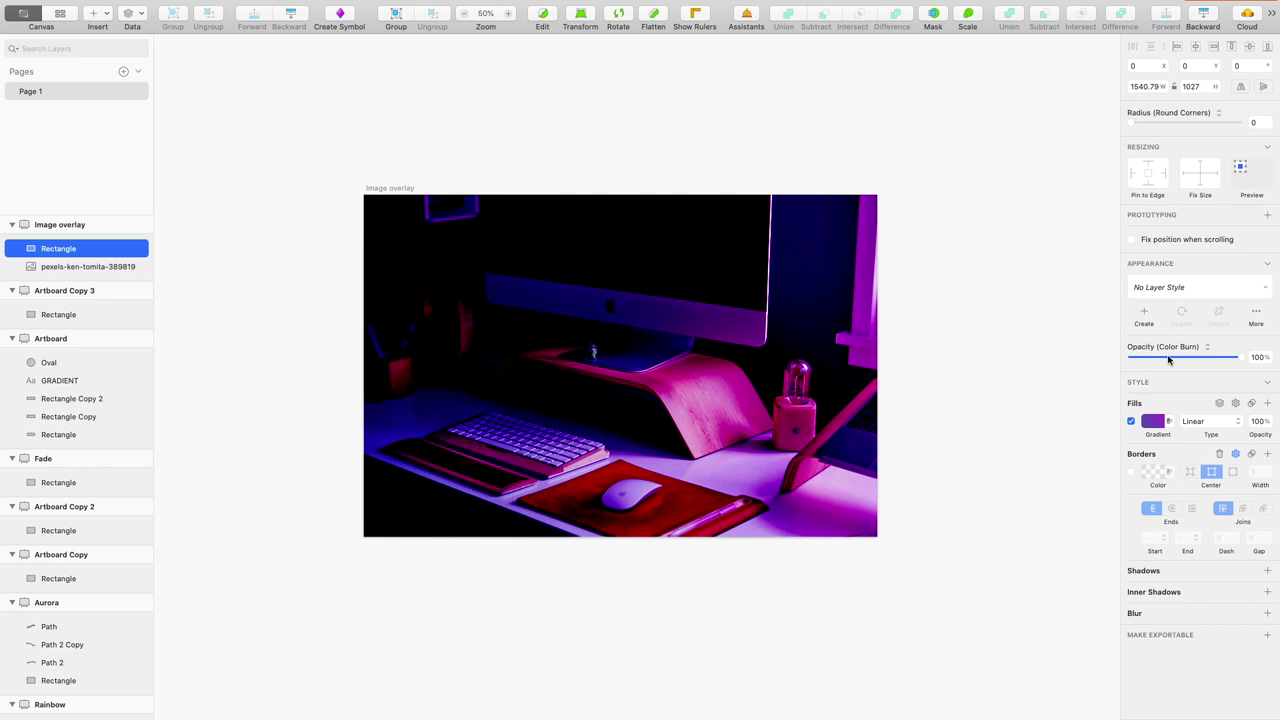
pyautogui.click(1173, 350)
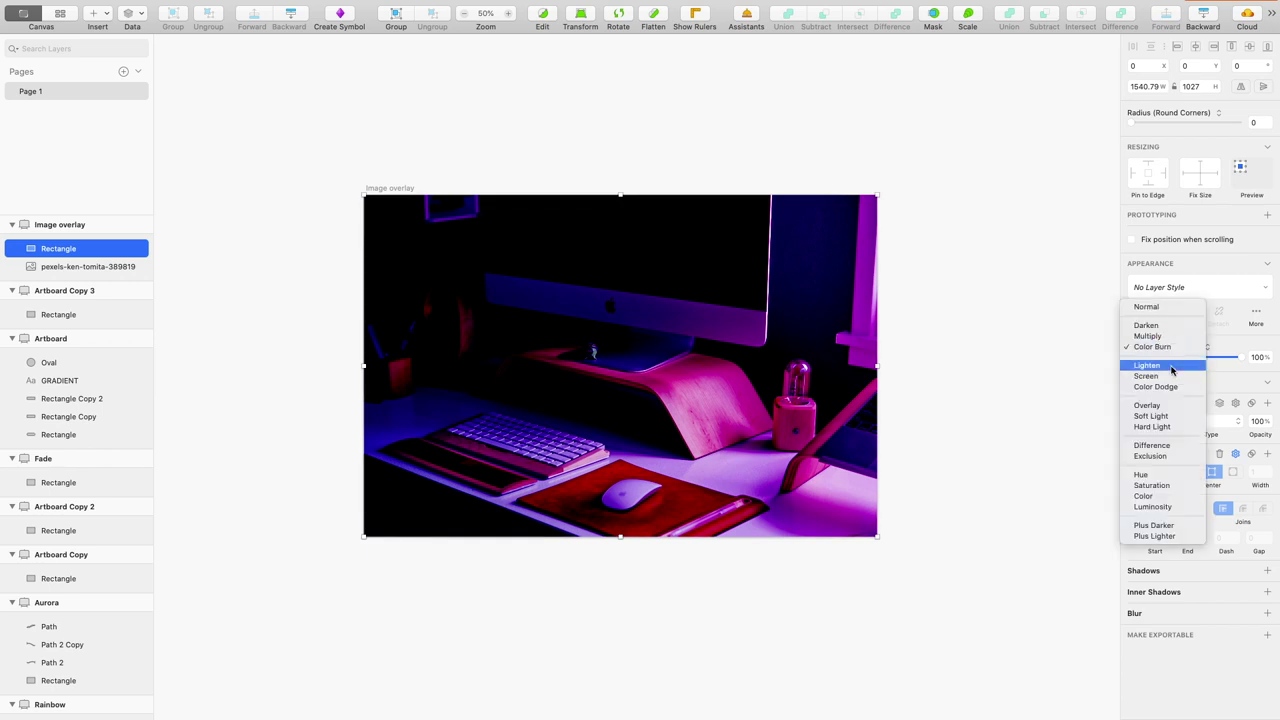
pyautogui.click(1172, 368)
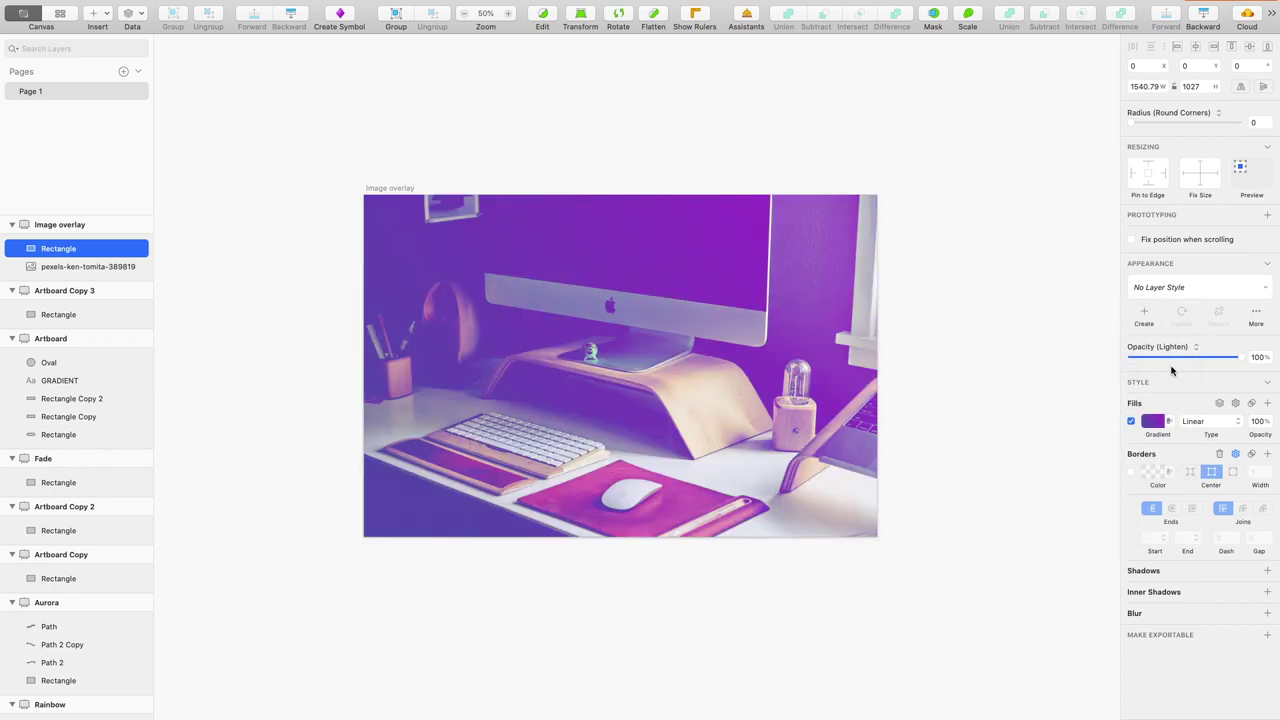
pyautogui.click(1177, 350)
pyautogui.click(1179, 359)
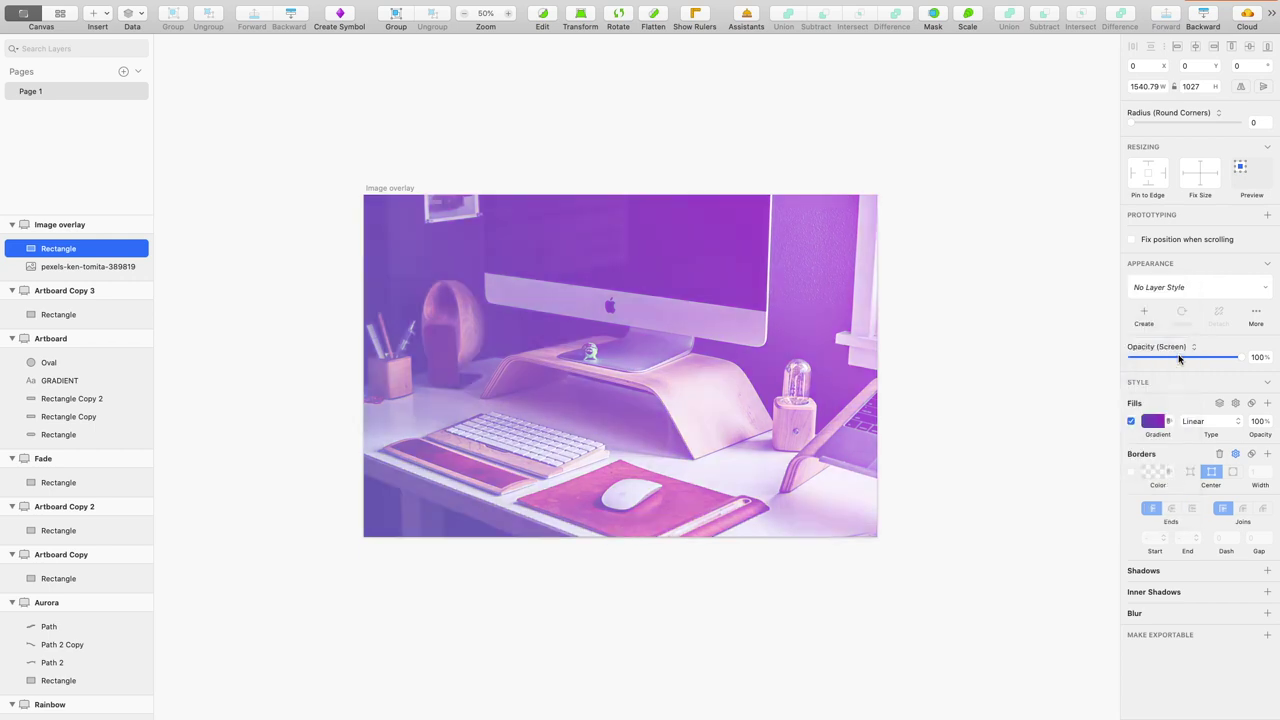
# Try Color Dodge, then settle on Overlay blending for the gradient rectangle
pyautogui.click(1178, 347)
pyautogui.click(1182, 356)
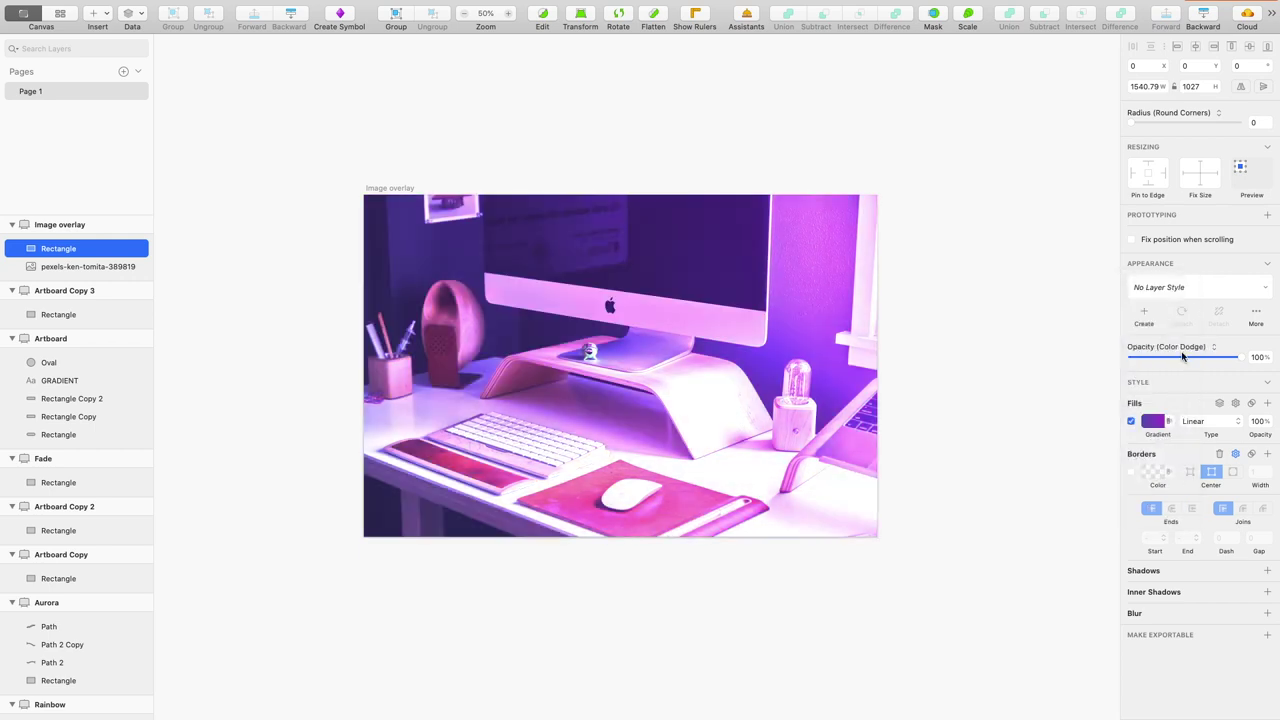
pyautogui.click(1187, 347)
pyautogui.click(1183, 364)
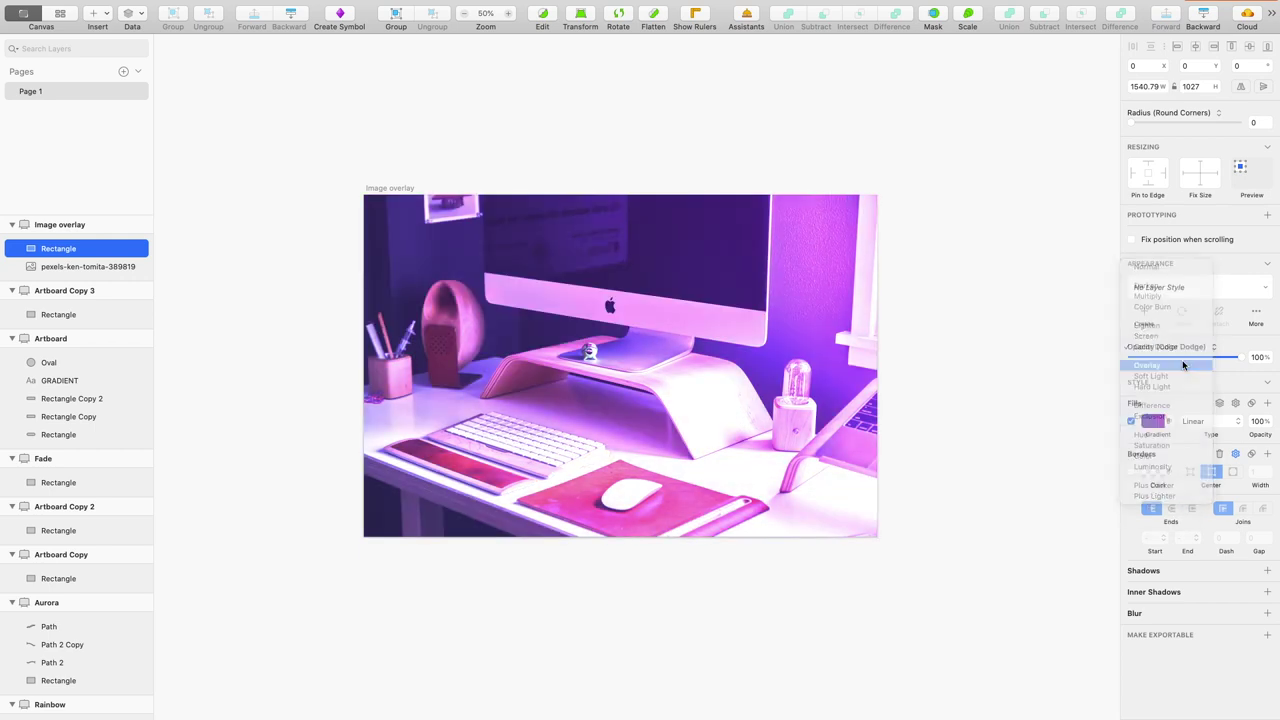
pyautogui.click(1182, 352)
pyautogui.click(1166, 214)
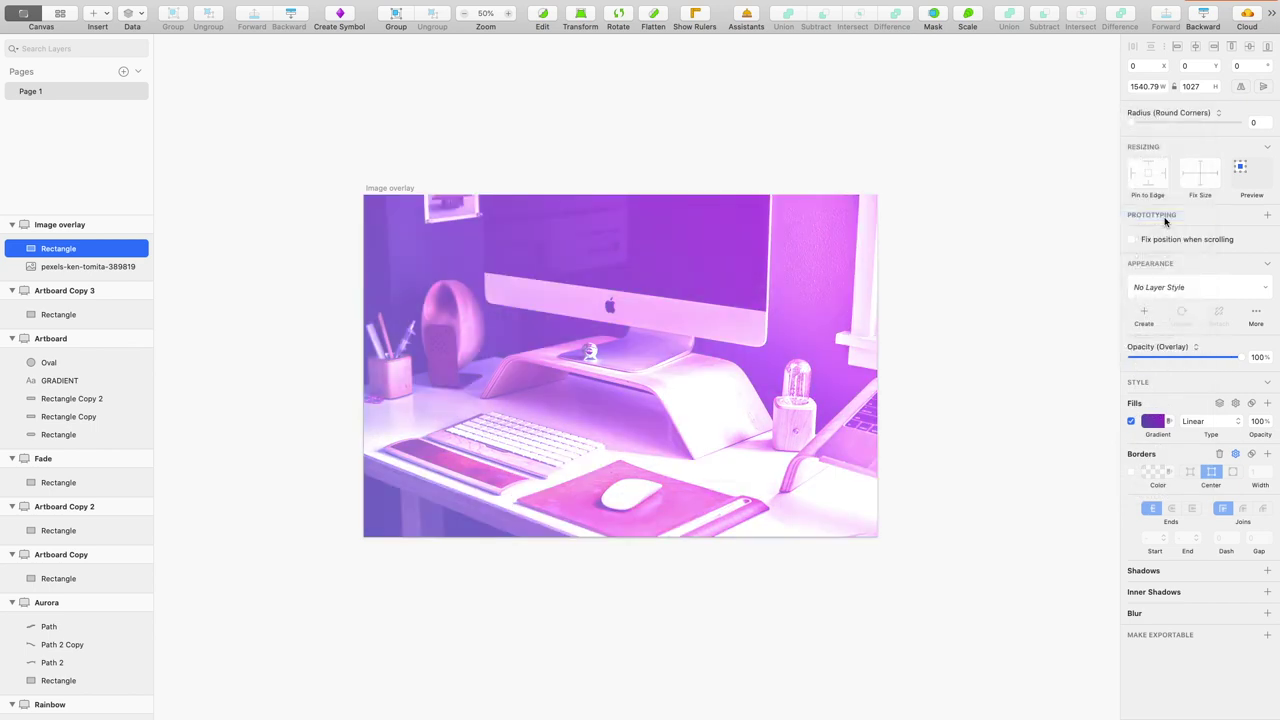
# Set the overlay rectangle's opacity to 70% and duplicate it
pyautogui.moveTo(1235, 359); pyautogui.dragTo(1198, 363)
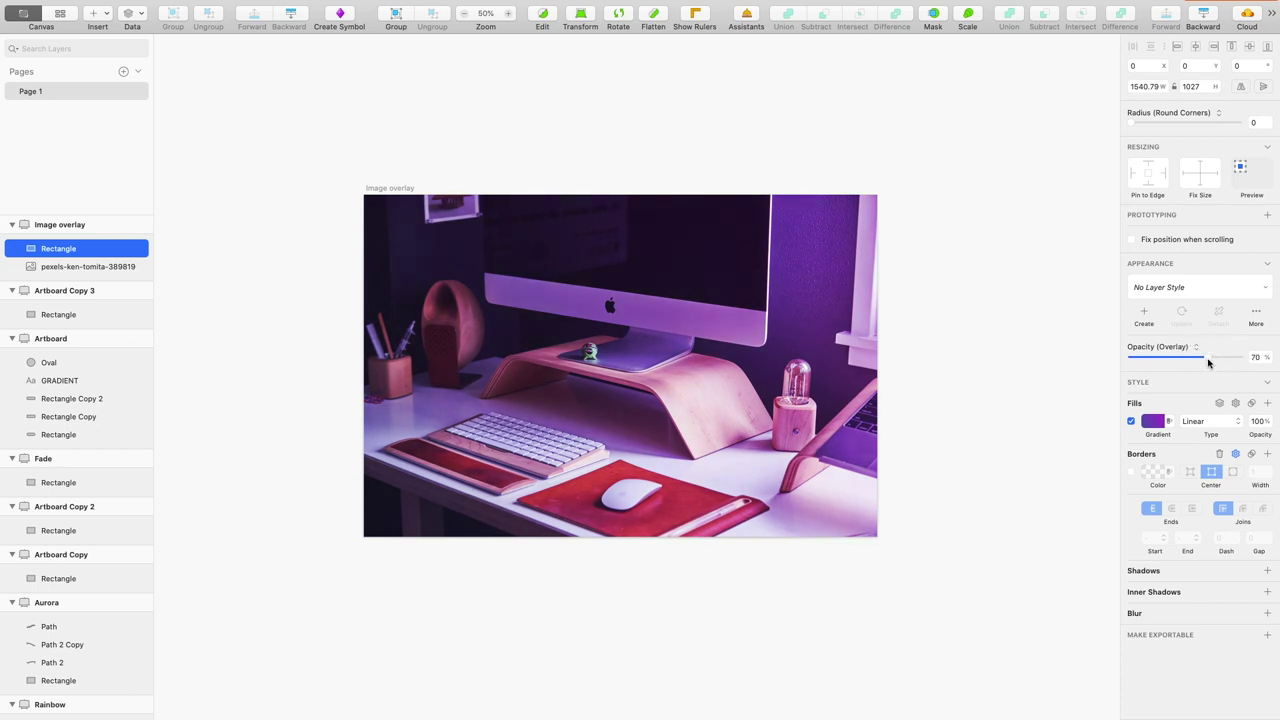
pyautogui.moveTo(1208, 362); pyautogui.dragTo(1208, 362)
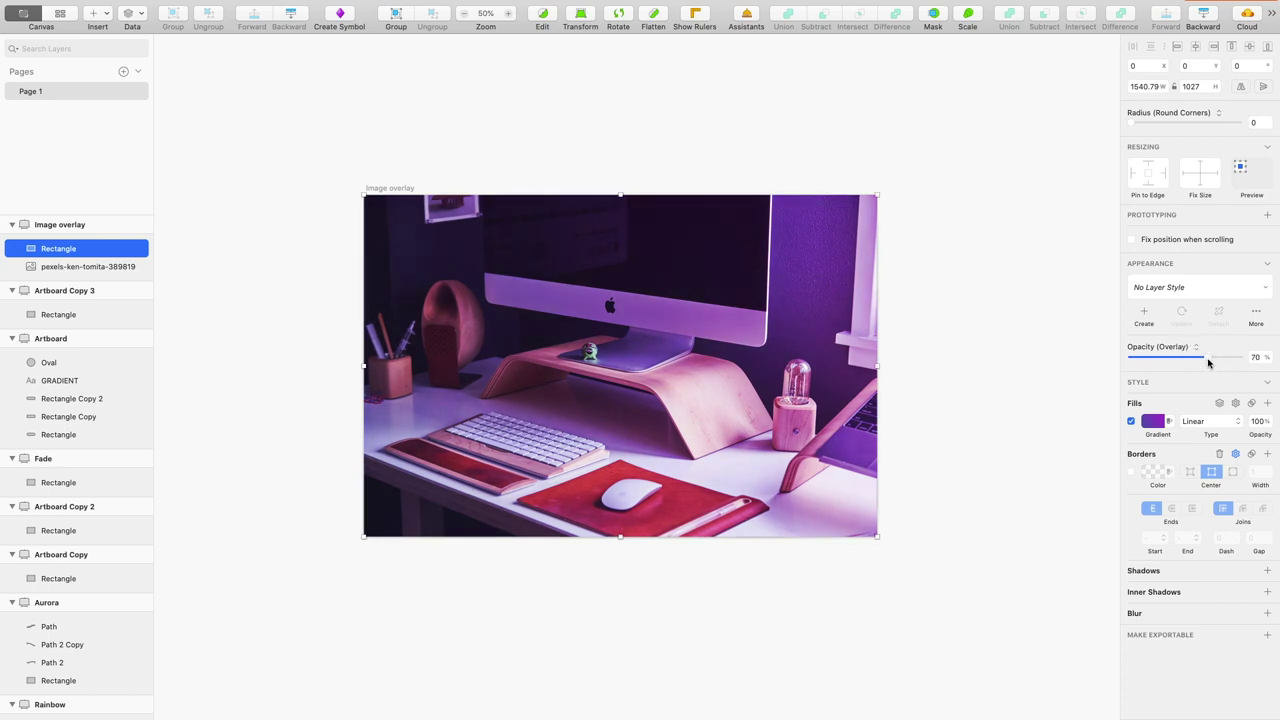
pyautogui.rightClick(102, 248)
pyautogui.click(135, 331)
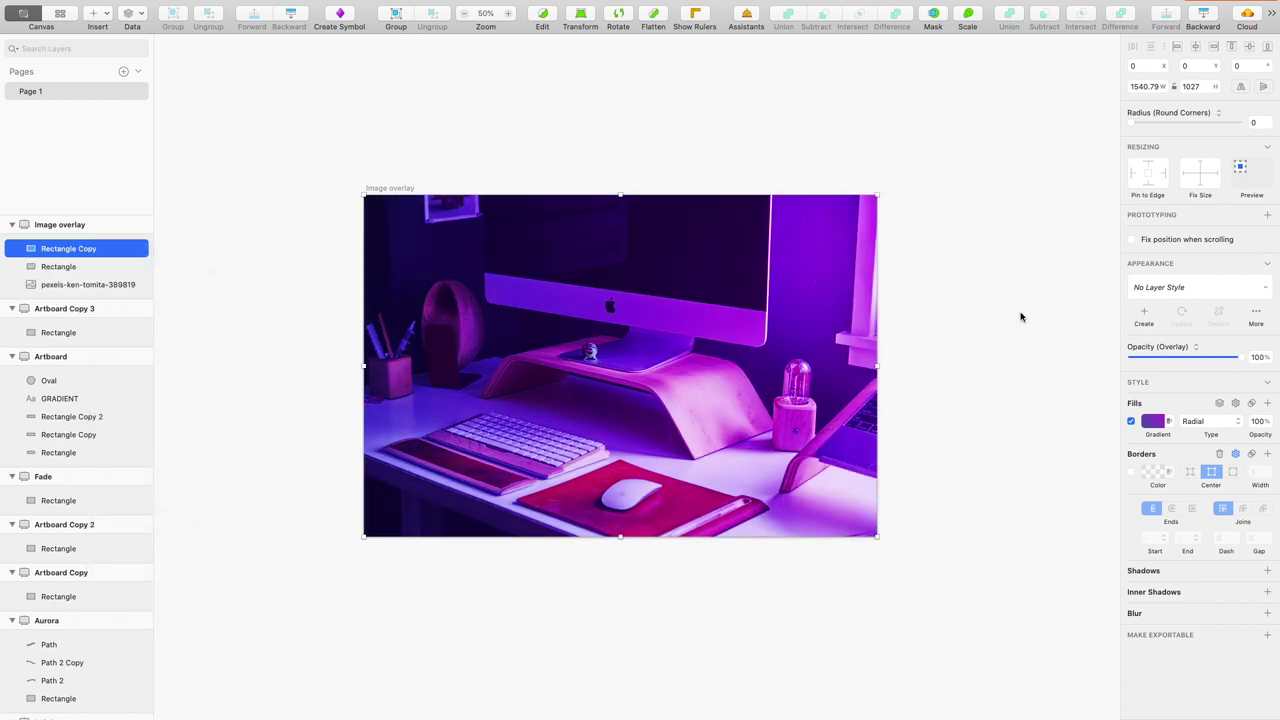
# Set the copy's blending to Normal with opacity around 47%
pyautogui.click(1177, 347)
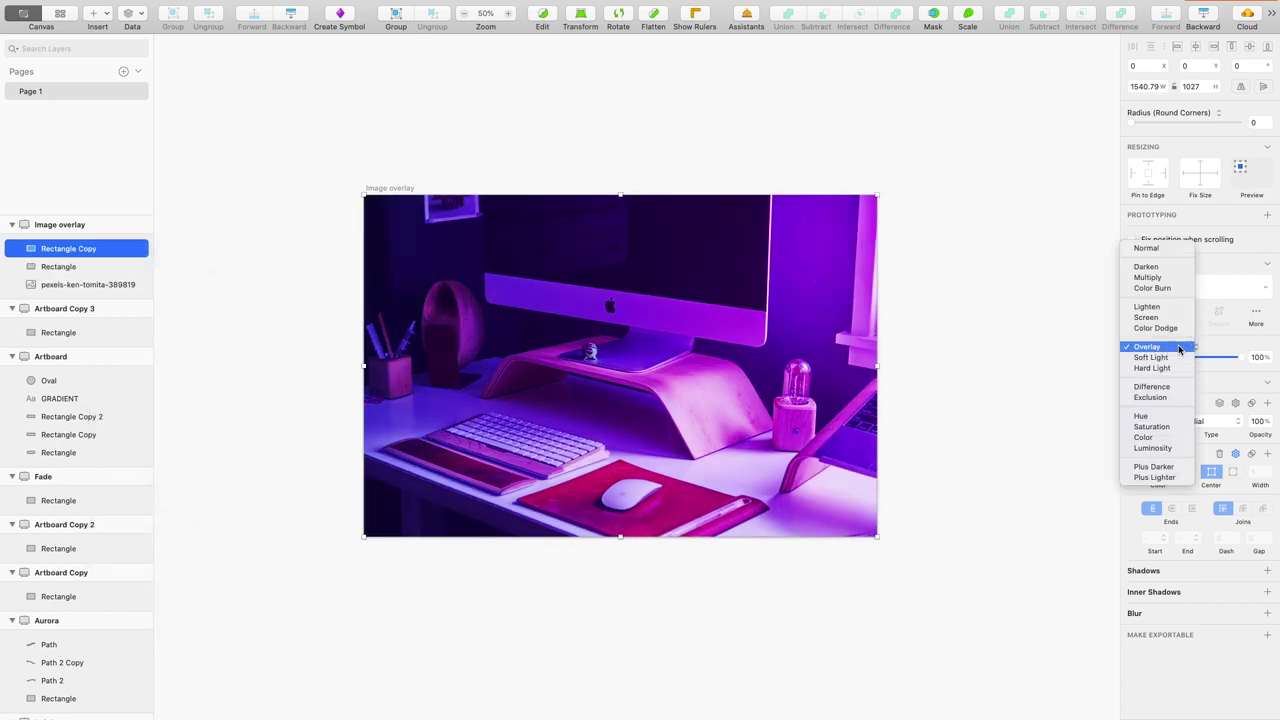
pyautogui.click(1148, 248)
pyautogui.moveTo(1177, 356)
pyautogui.mouseDown()
pyautogui.moveTo(1199, 357)
pyautogui.moveTo(1178, 362)
pyautogui.mouseUp()
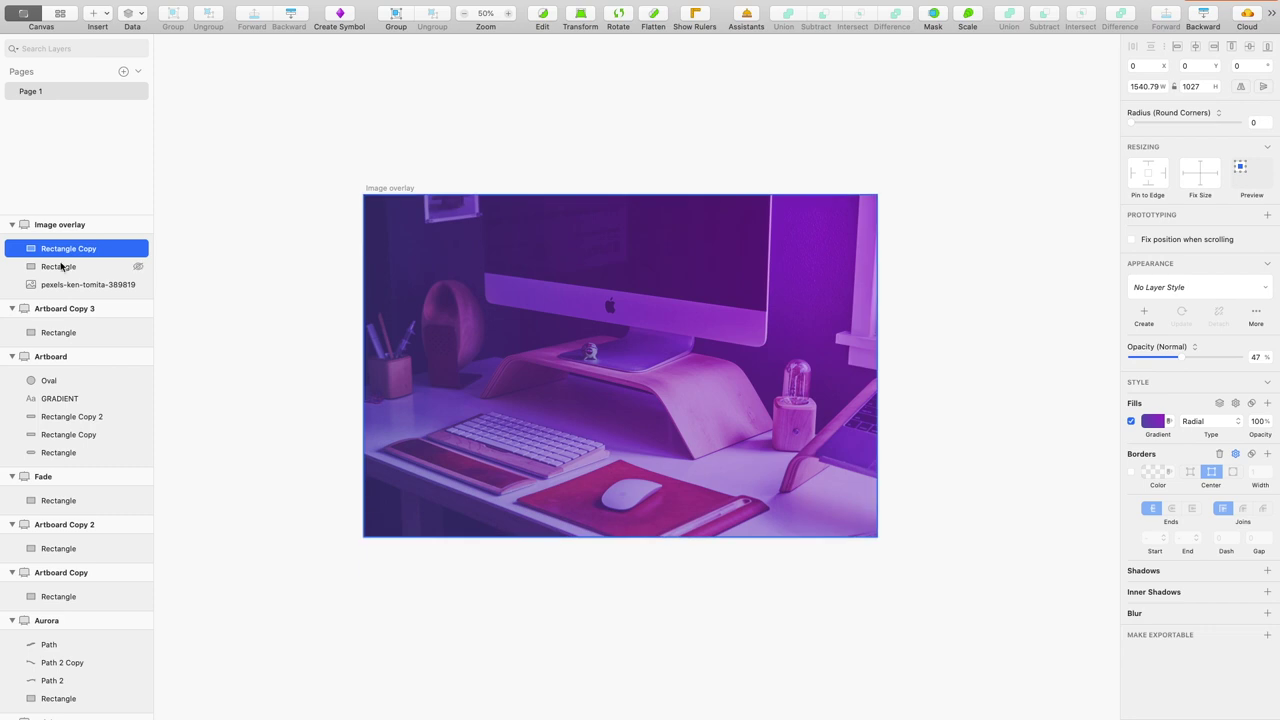
# Toggle the Rectangle and Rectangle Copy overlays on and off to compare them
pyautogui.click(137, 266)
pyautogui.click(138, 267)
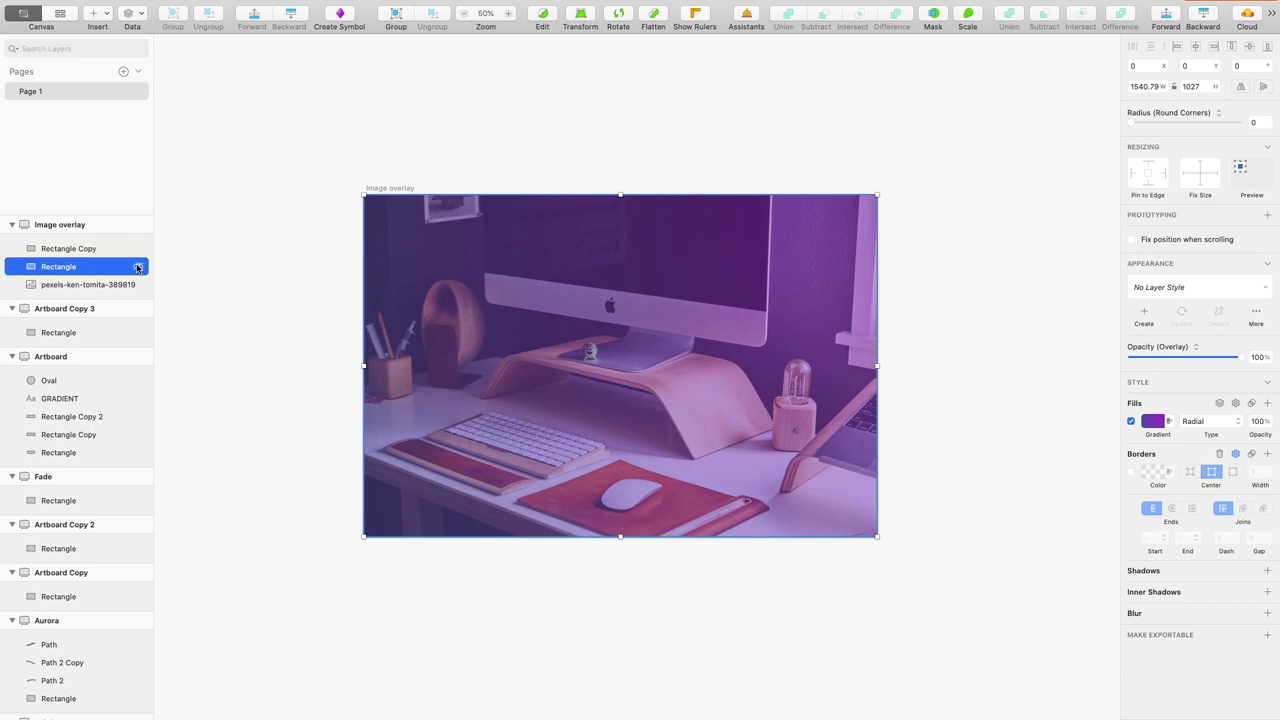
pyautogui.click(138, 267)
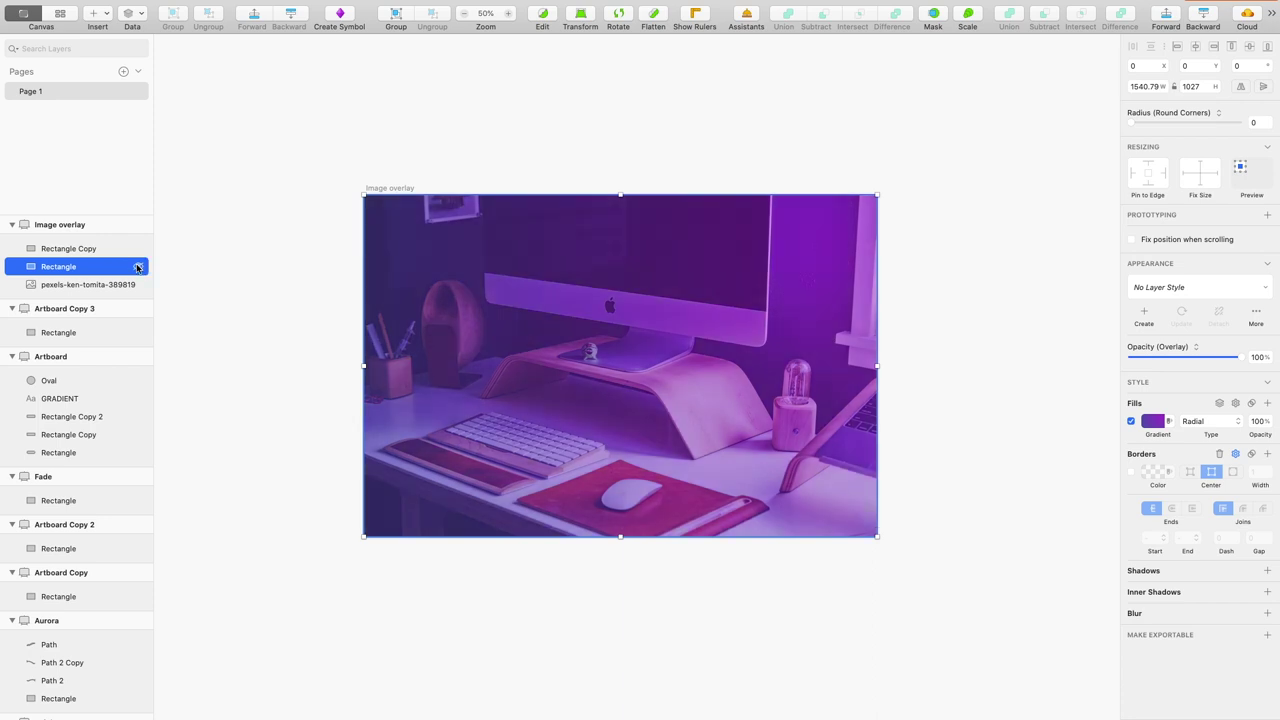
pyautogui.click(138, 249)
pyautogui.click(138, 249)
pyautogui.click(138, 249)
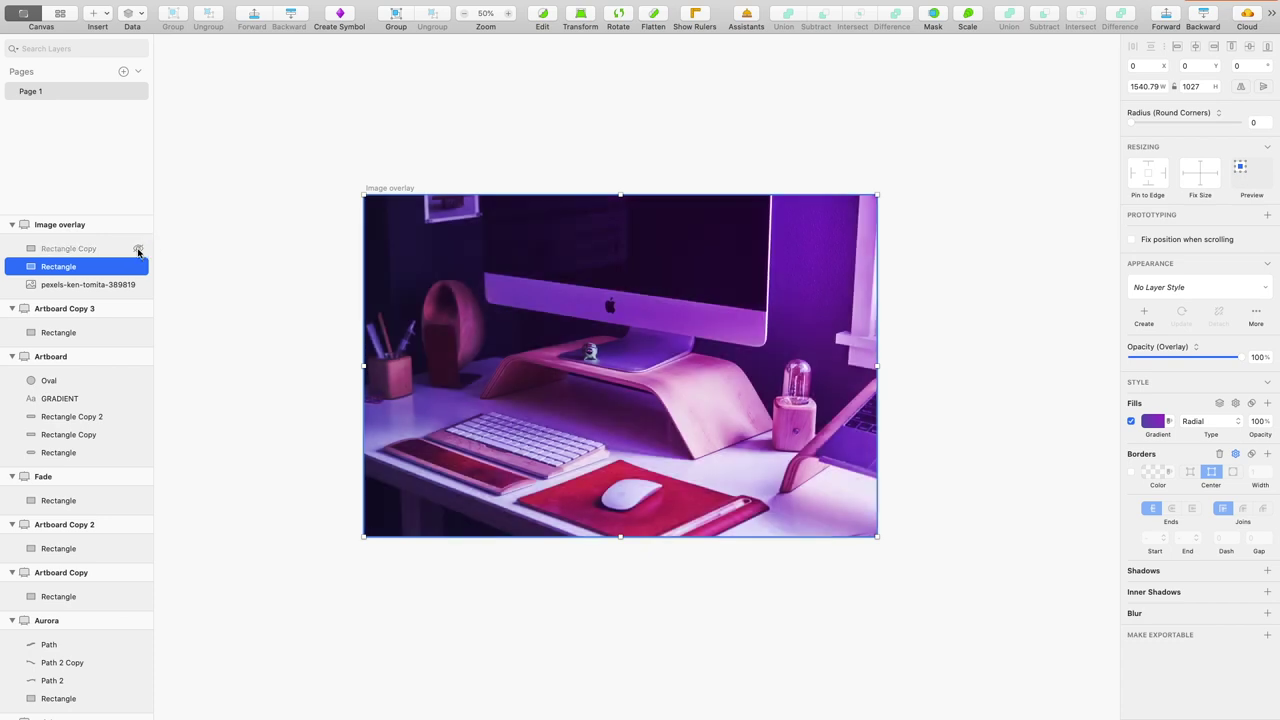
pyautogui.click(138, 249)
pyautogui.click(238, 305)
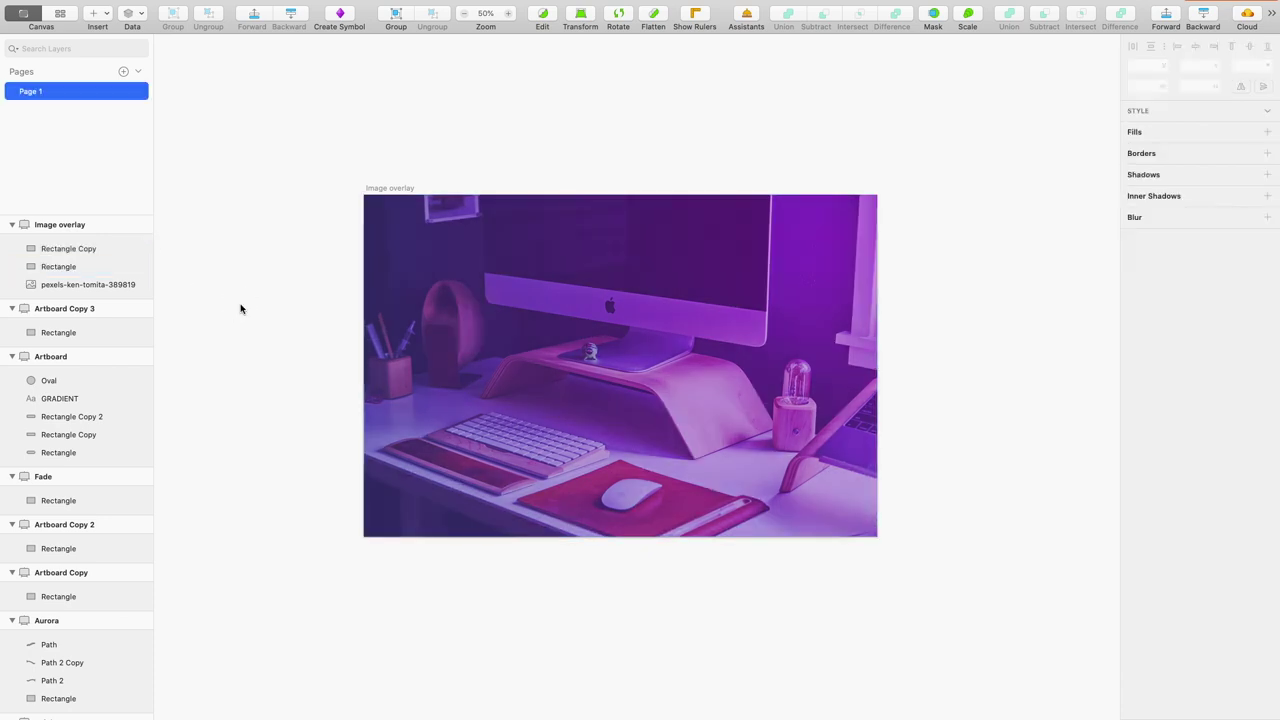
pyautogui.click(77, 253)
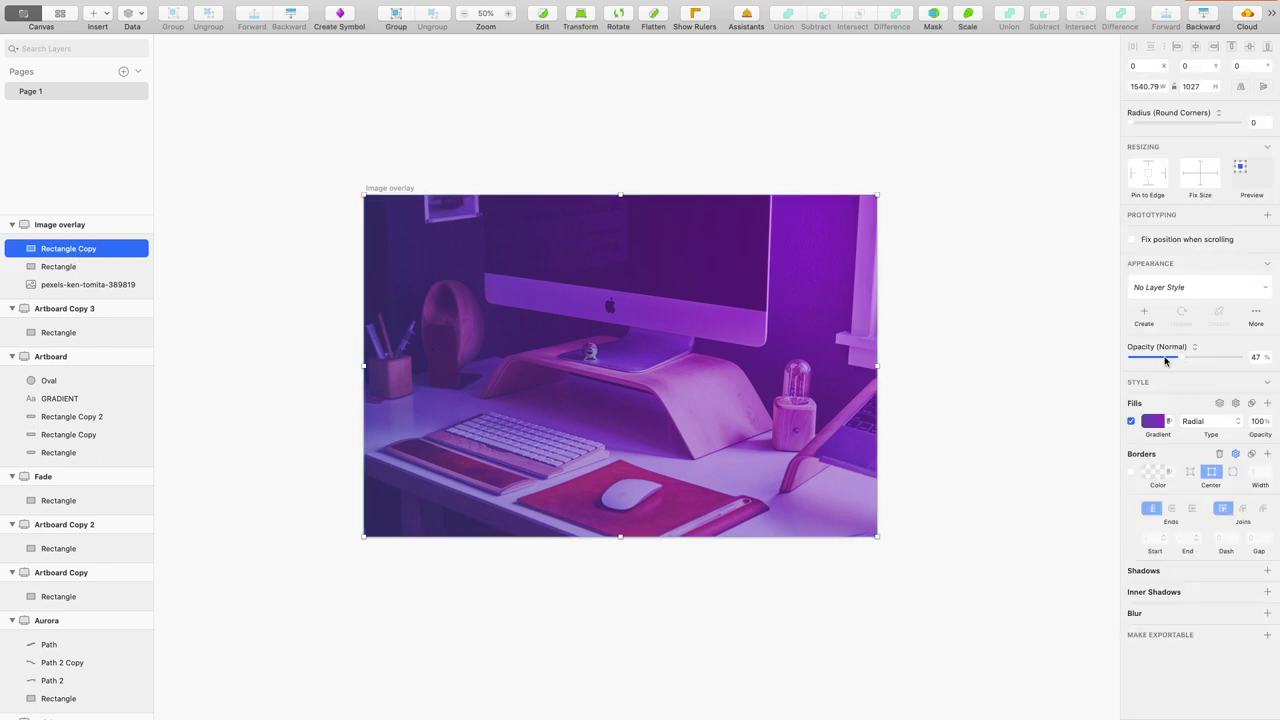
# Hide both overlays, then shift Rectangle Copy's gradient stop toward violet #5B47DF
pyautogui.click(138, 267)
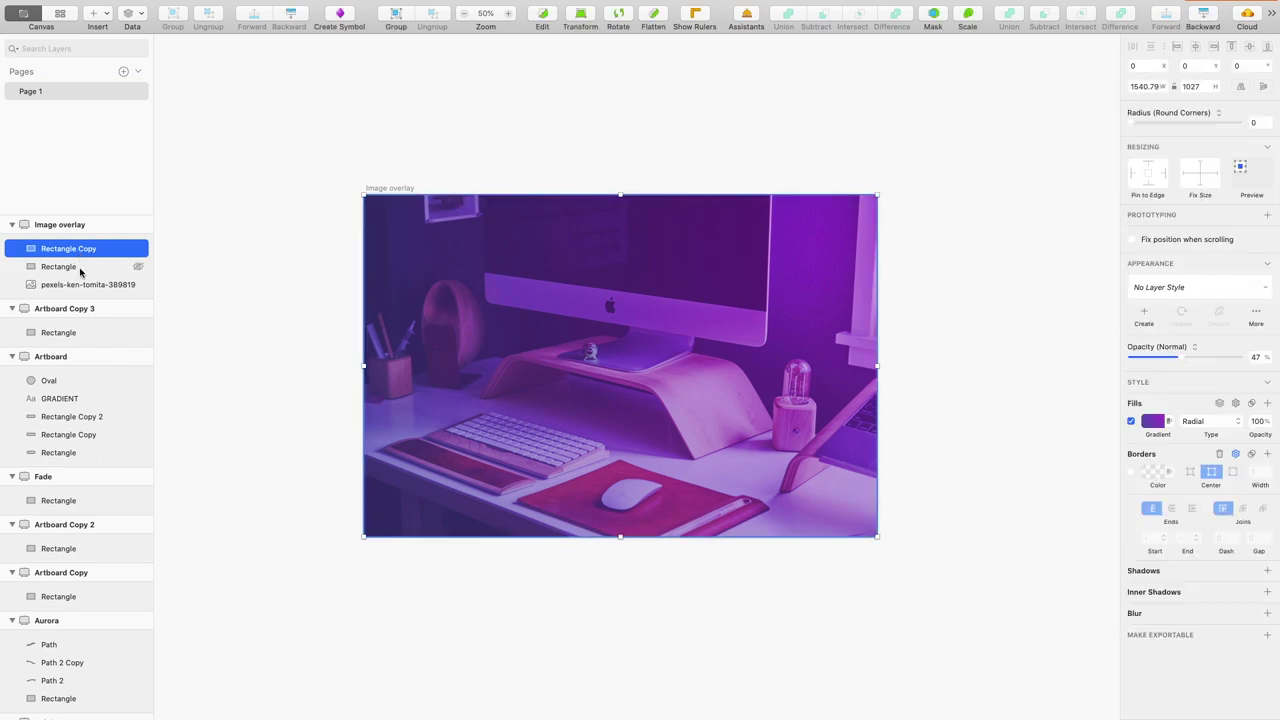
pyautogui.click(77, 267)
pyautogui.click(86, 249)
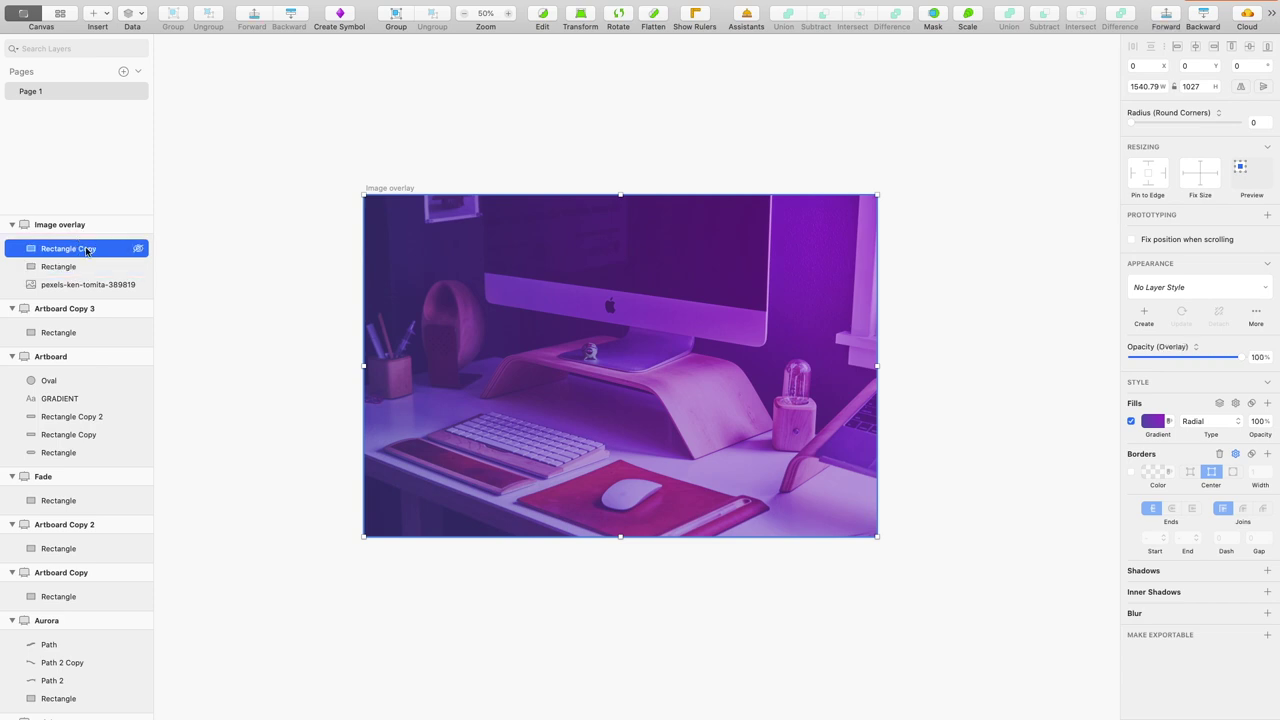
pyautogui.click(137, 249)
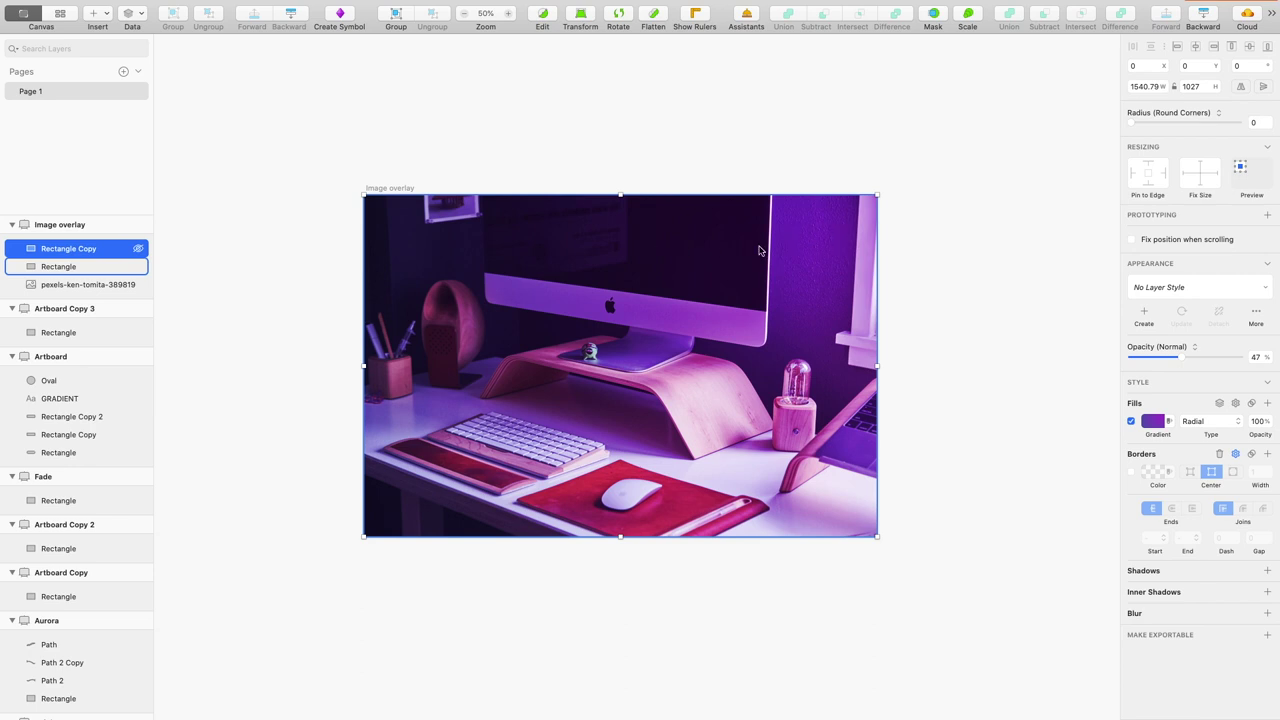
pyautogui.click(137, 266)
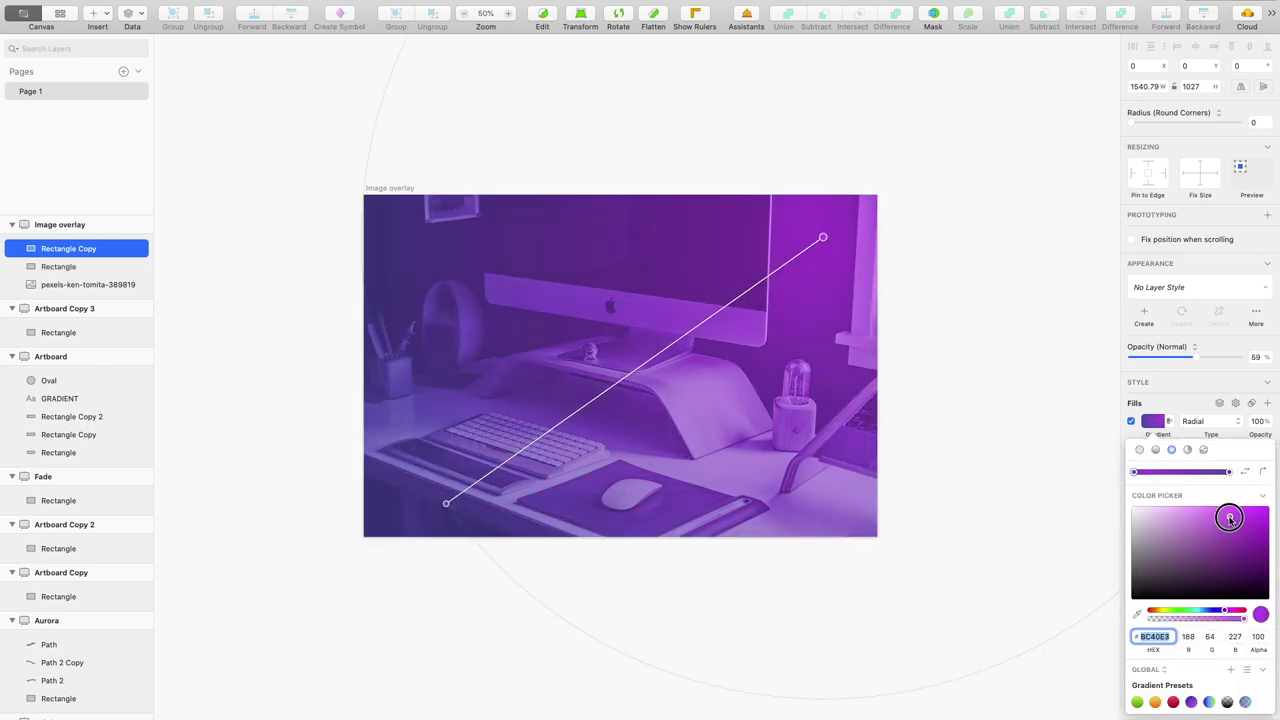
pyautogui.click(1229, 472)
pyautogui.moveTo(1220, 530)
pyautogui.mouseDown()
pyautogui.moveTo(1223, 517)
pyautogui.moveTo(1237, 523)
pyautogui.mouseUp()
pyautogui.click(981, 424)
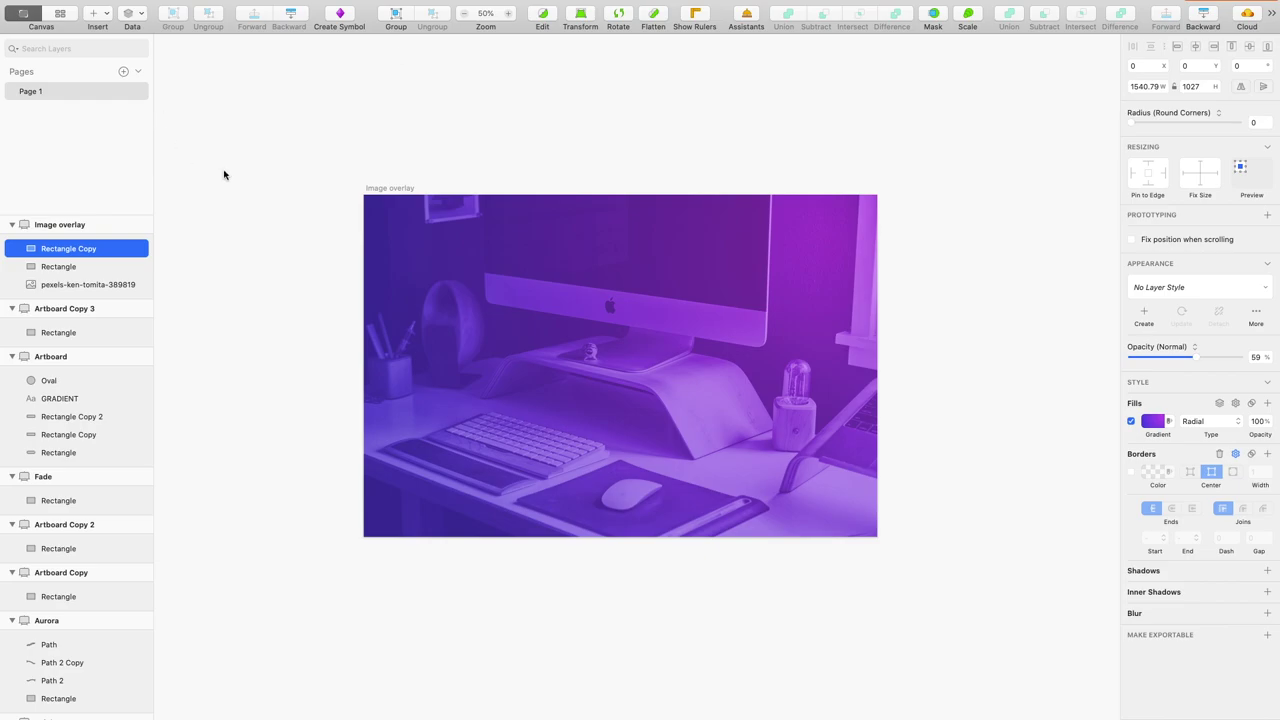